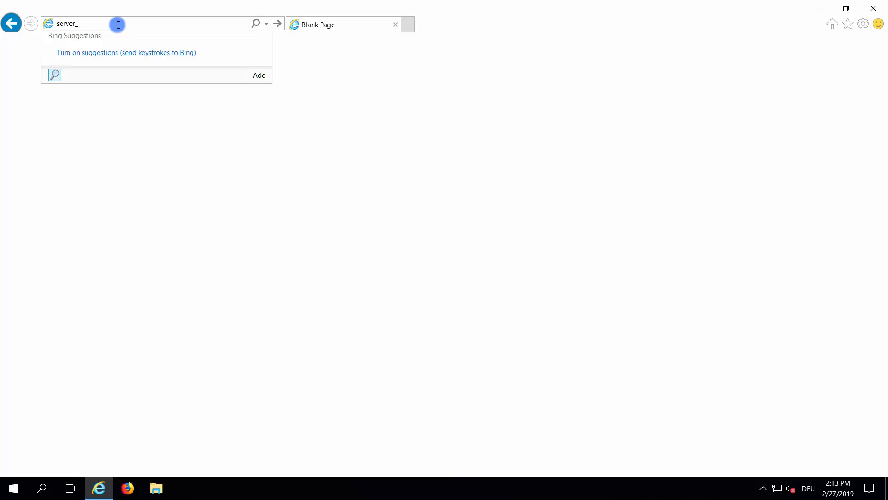
Open the Apparo start page in the browser at localhost/apparo.
{"action": "type", "text": "name/appare"}
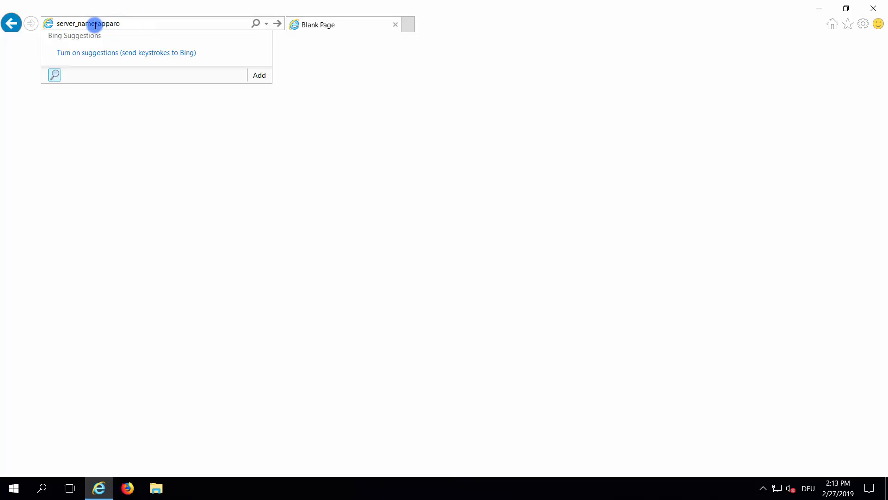
{"action": "left_click_drag", "start_coordinate": [95, 25], "coordinate": [52, 26]}
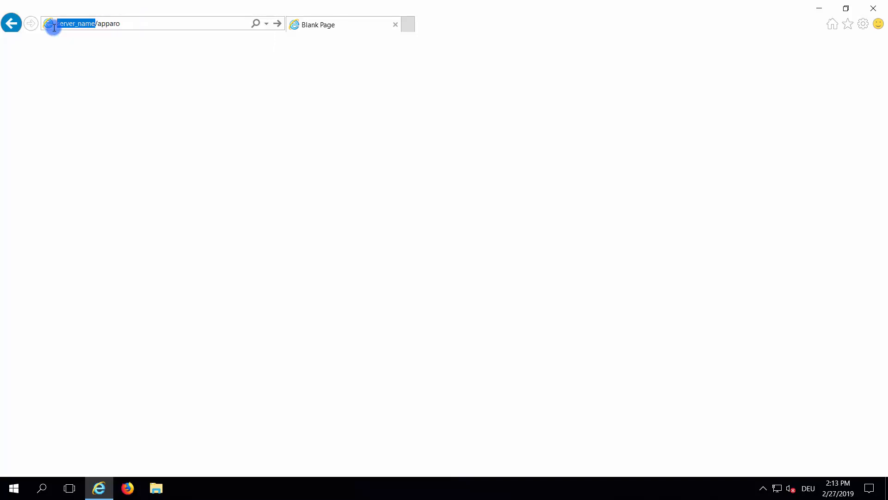
{"action": "type", "text": "localhost"}
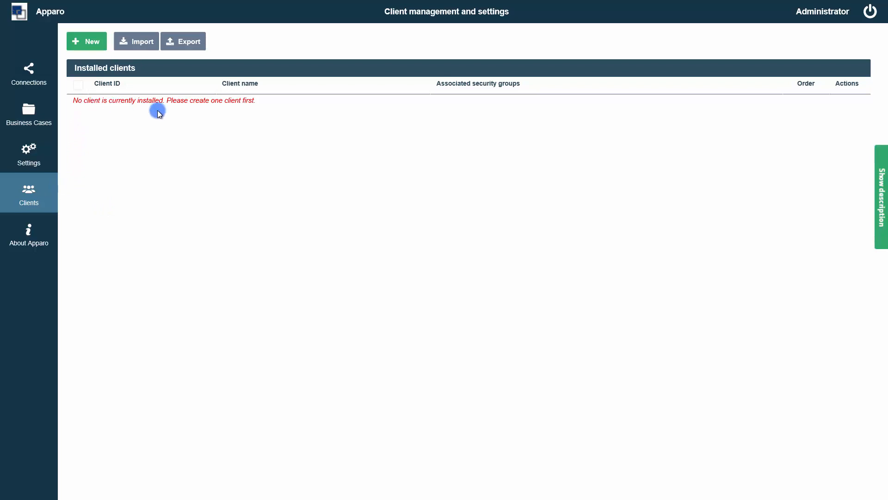
Create a client with ApparoTutorials as both identifier and name, leaving the security groups and internal description empty.
{"action": "left_click", "coordinate": [89, 43]}
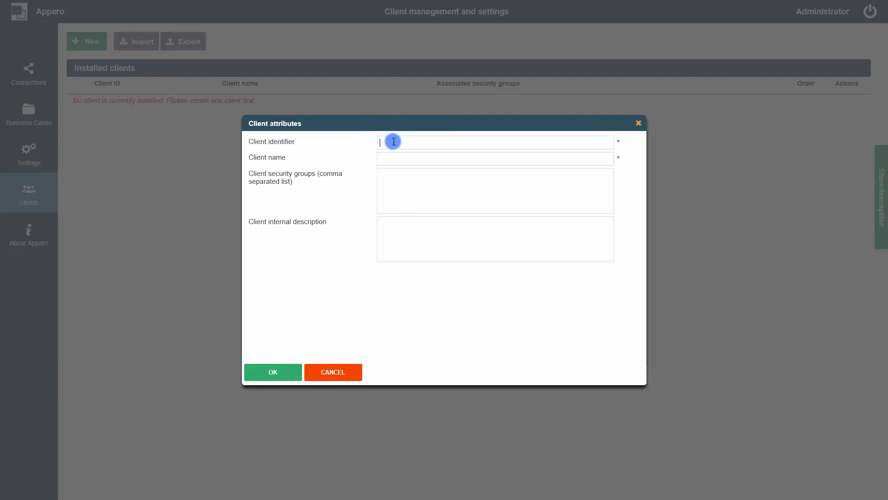
{"action": "type", "text": "ApparoTutorials"}
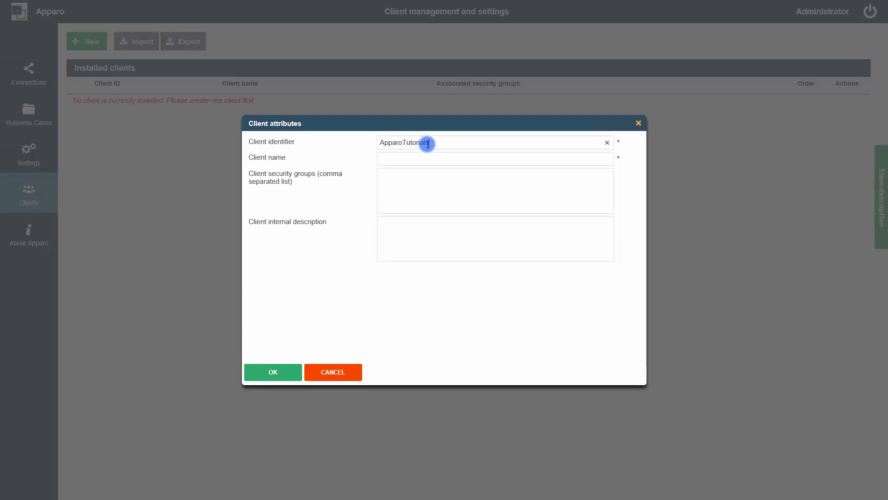
{"action": "left_click_drag", "start_coordinate": [434, 143], "coordinate": [381, 143]}
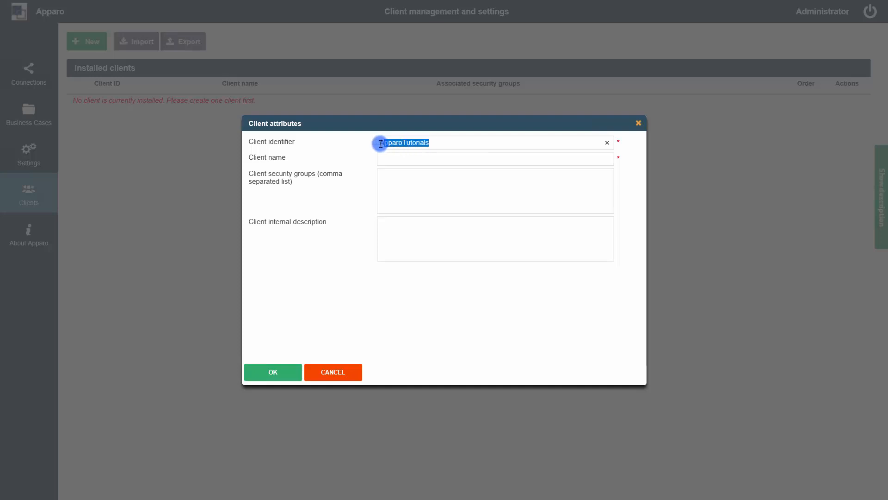
{"action": "key", "text": "ctrl+c"}
{"action": "left_click", "coordinate": [389, 158]}
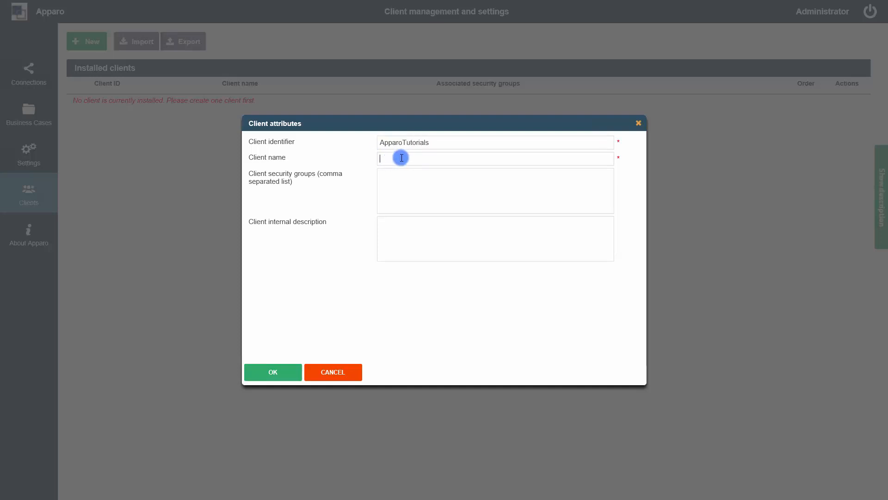
{"action": "key", "text": "ctrl+v"}
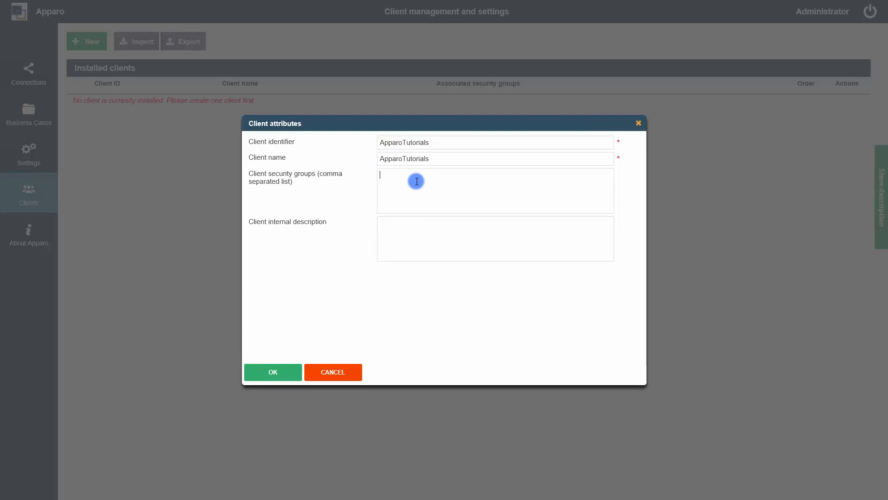
{"action": "left_click", "coordinate": [397, 232]}
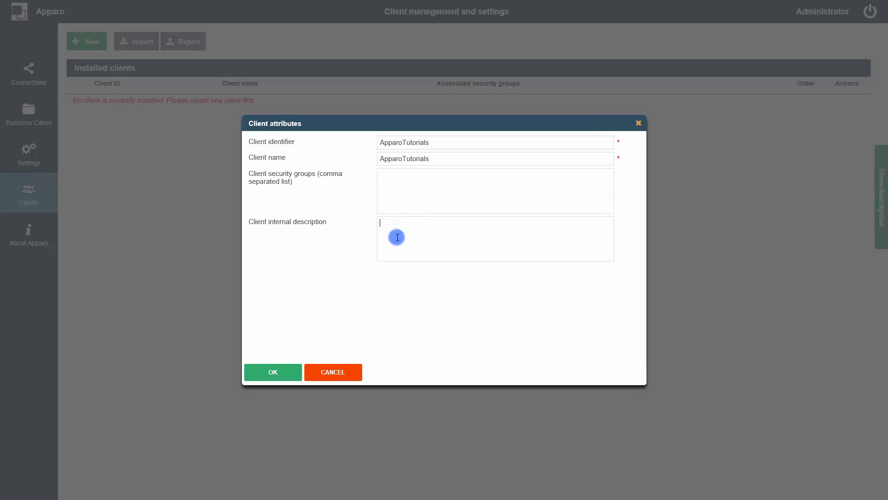
{"action": "left_click", "coordinate": [280, 374]}
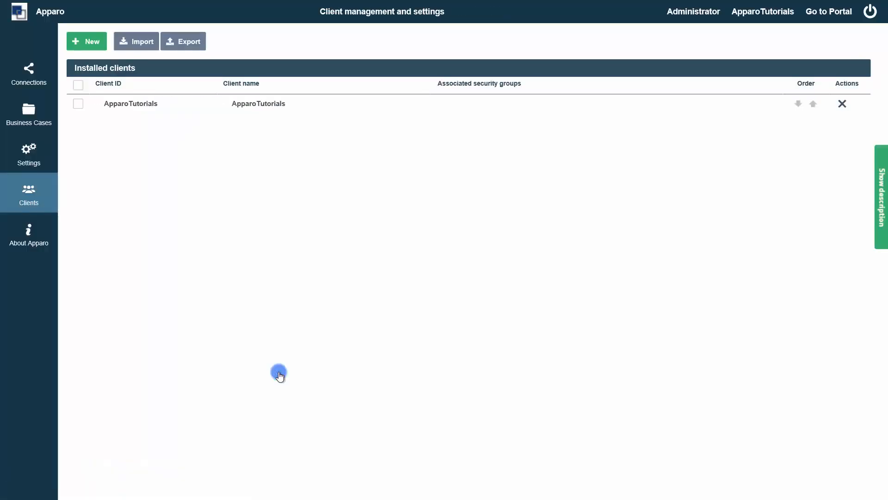
Import the English language file client-english.xml into the ApparoTutorials client settings and save them.
{"action": "left_click", "coordinate": [130, 103]}
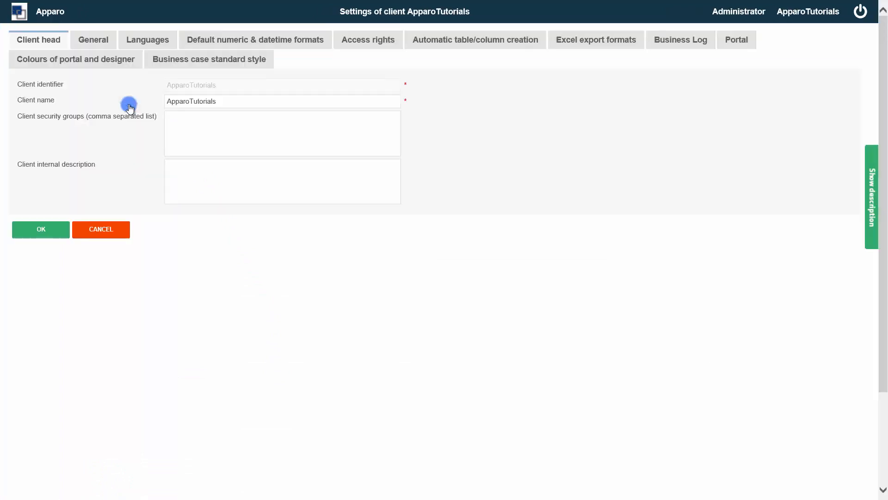
{"action": "left_click", "coordinate": [141, 45]}
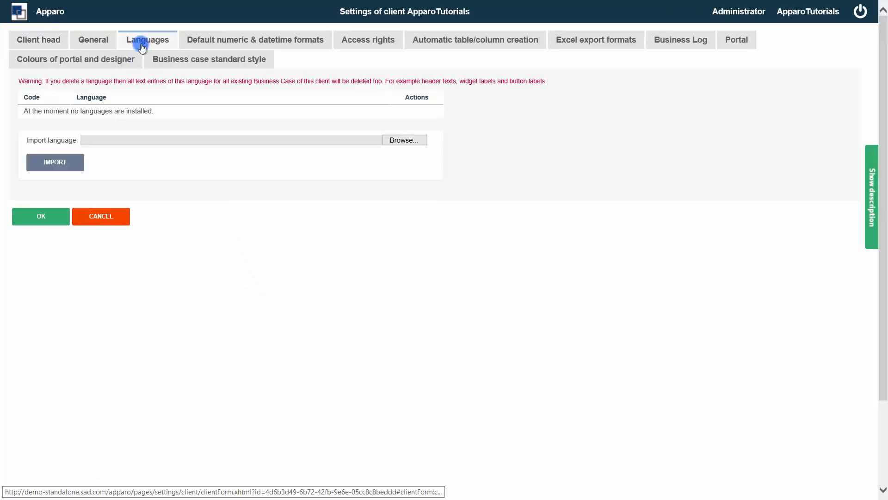
{"action": "left_click", "coordinate": [401, 140]}
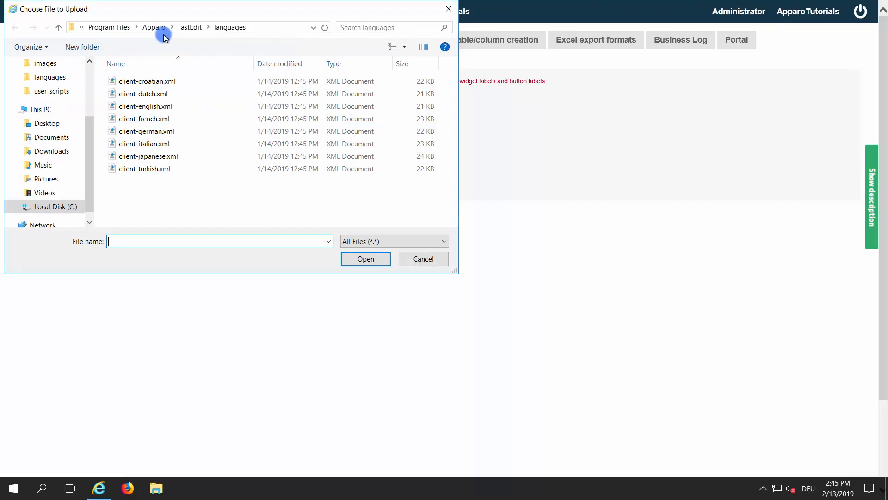
{"action": "left_click", "coordinate": [153, 107]}
{"action": "left_click", "coordinate": [354, 258]}
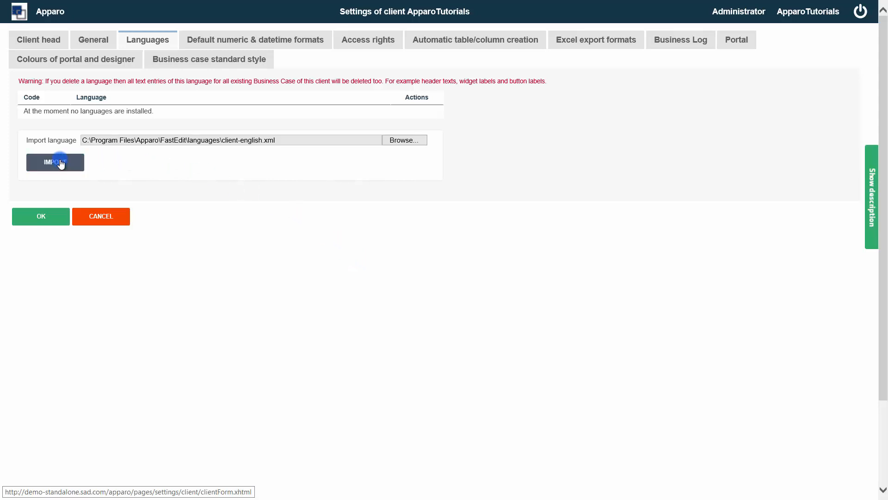
{"action": "left_click", "coordinate": [60, 162]}
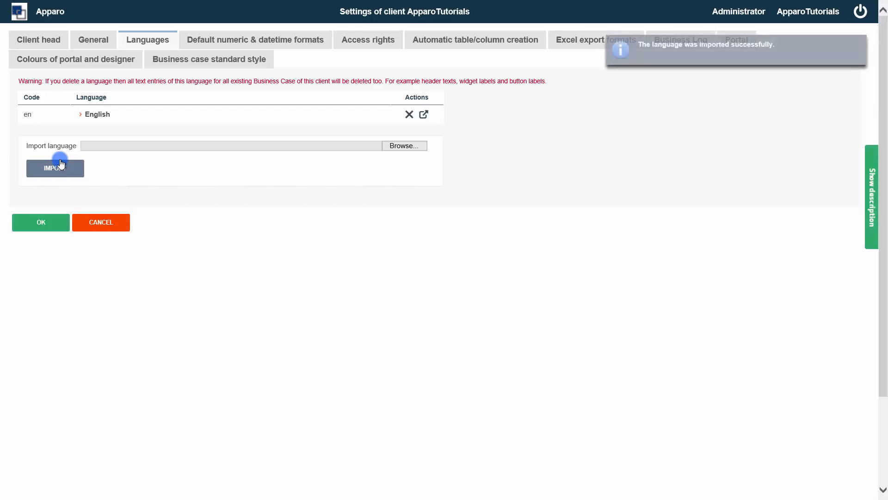
{"action": "left_click", "coordinate": [38, 225]}
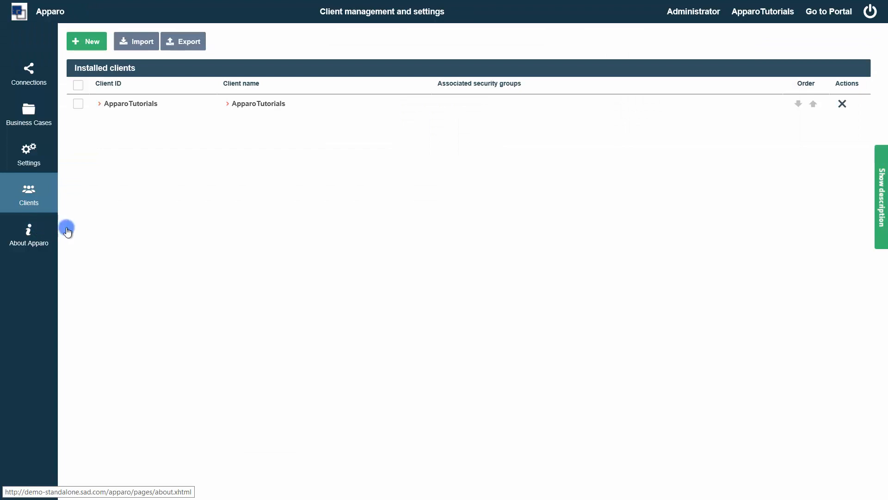
Create Oracle connection Demo_Connection_1 to demo.clupgnkmrc25.eu-west-1.rds.amazonaws.com, port 1521, database demo, schema FEDEMO, user fedemo, and enter the database password.
{"action": "left_click", "coordinate": [30, 73]}
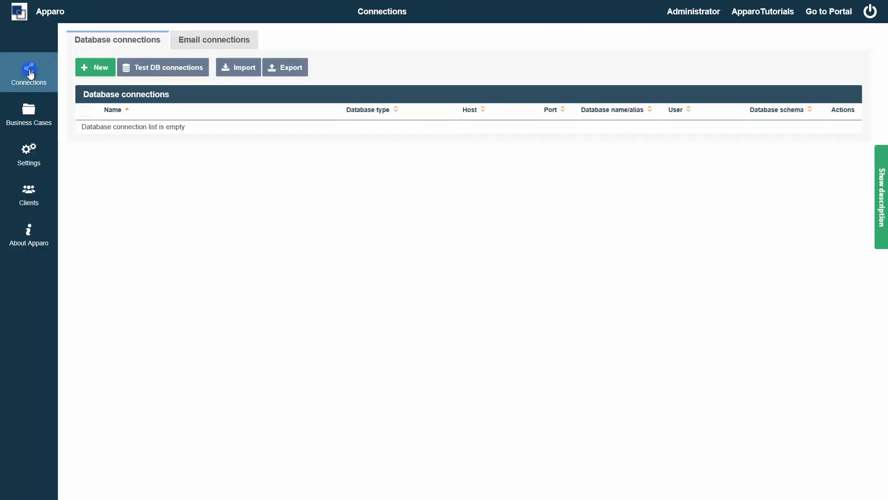
{"action": "left_click", "coordinate": [85, 69]}
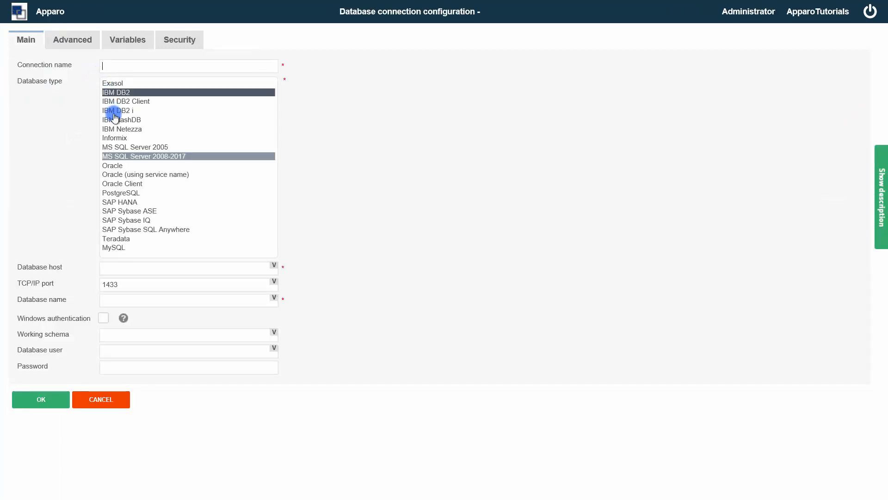
{"action": "left_click", "coordinate": [126, 166]}
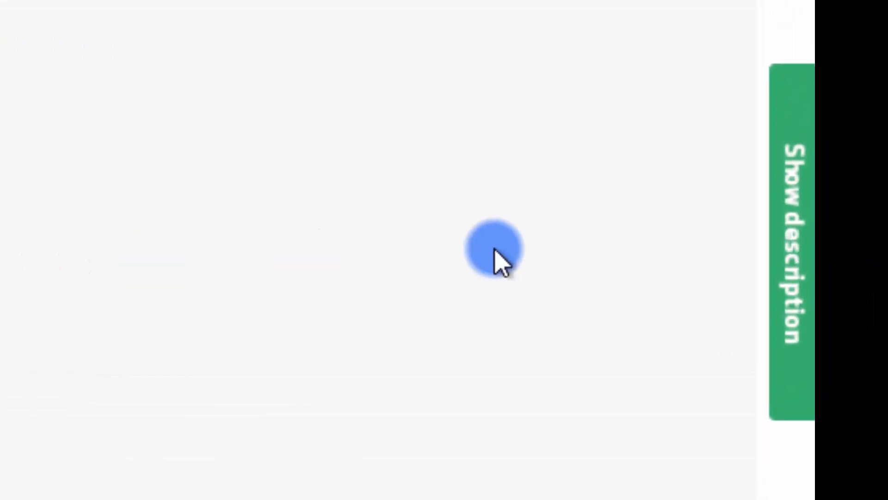
{"action": "left_click", "coordinate": [792, 217]}
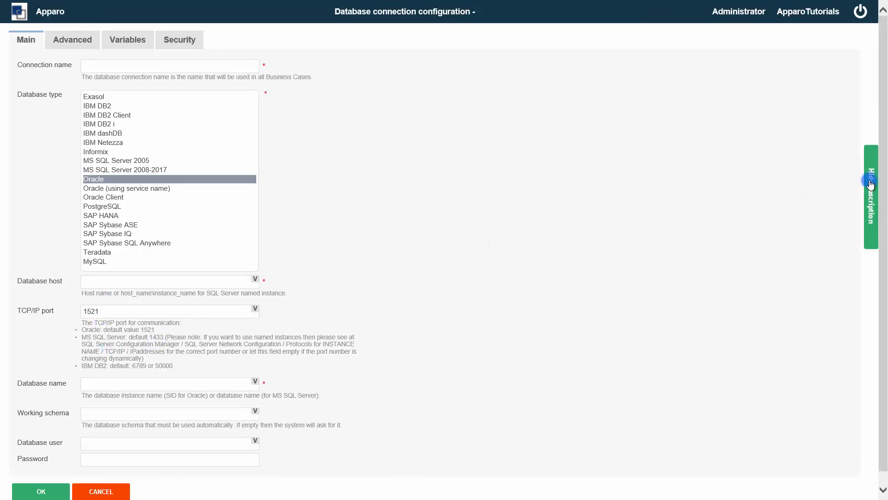
{"action": "left_click", "coordinate": [870, 185]}
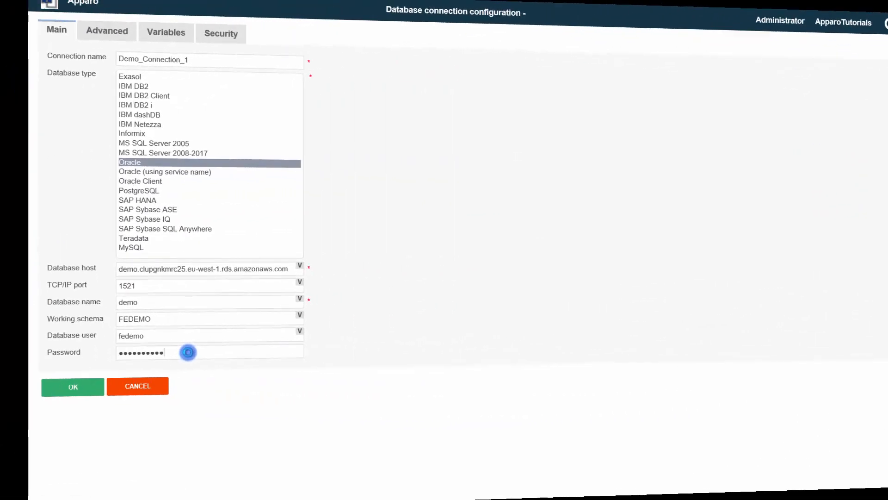
{"action": "left_click", "coordinate": [50, 380]}
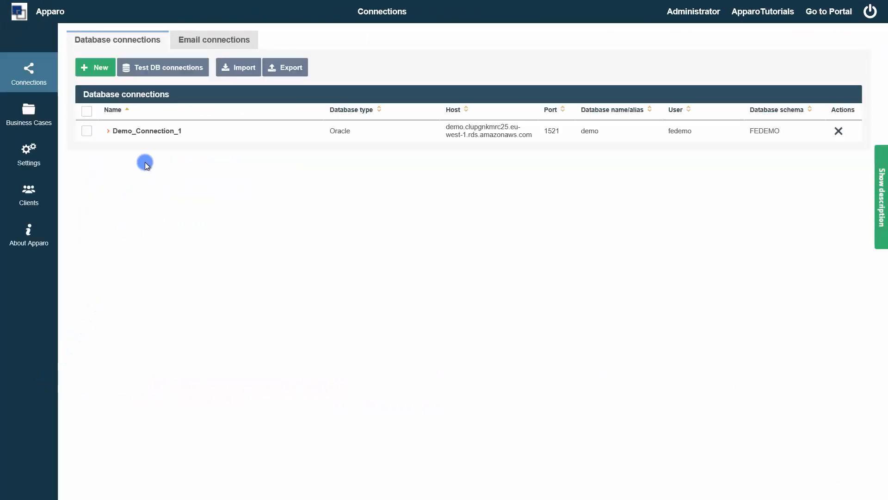
Test the database connection Demo_Connection_1, check its test result and close the result dialog.
{"action": "left_click", "coordinate": [88, 132]}
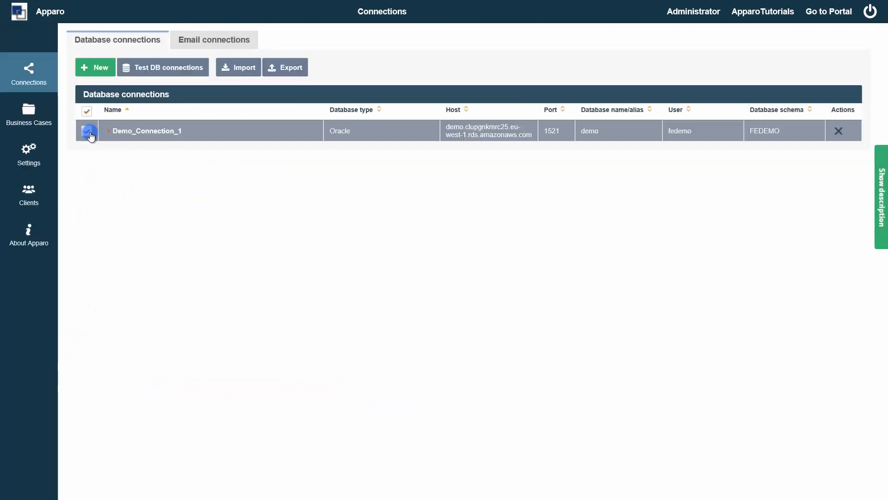
{"action": "left_click", "coordinate": [147, 72]}
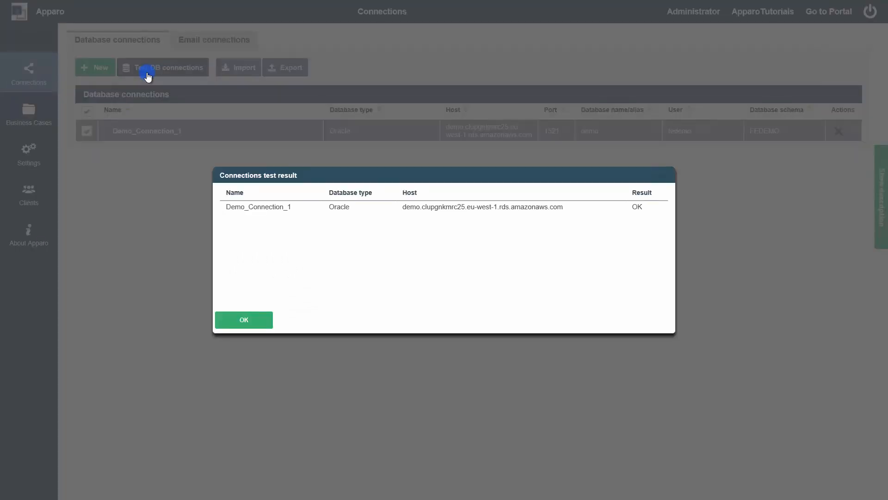
{"action": "double_click", "coordinate": [637, 206]}
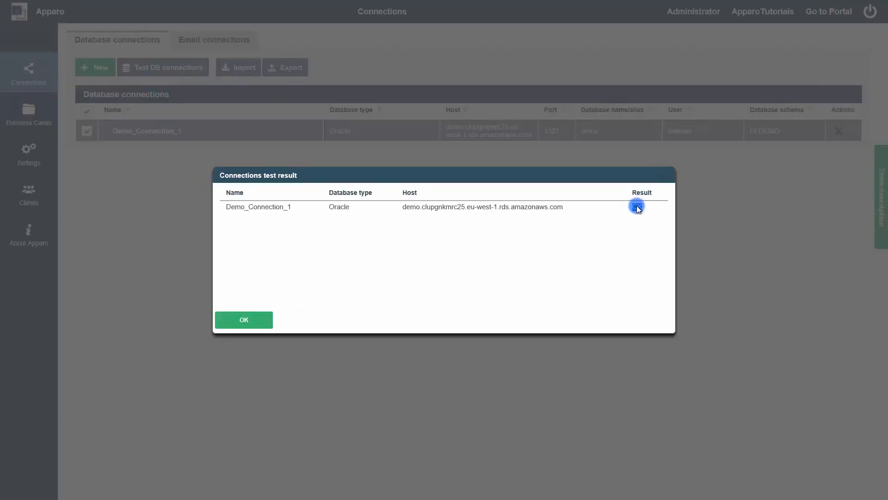
{"action": "left_click", "coordinate": [267, 315]}
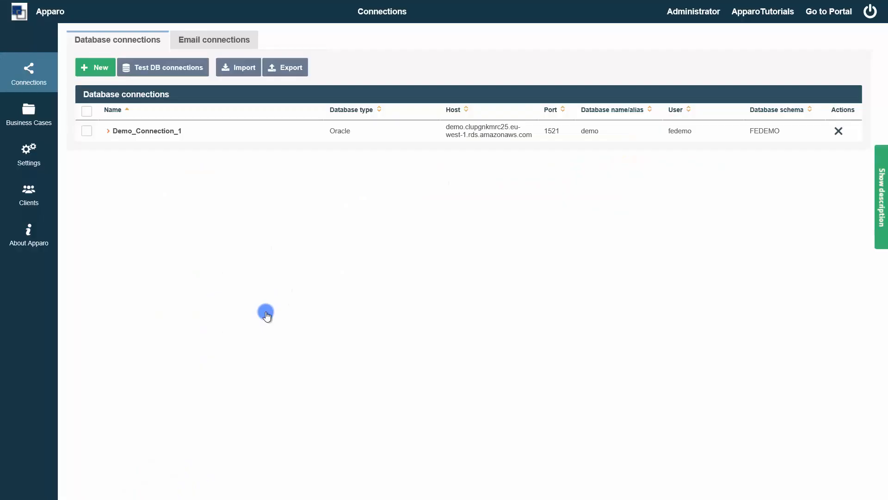
Start a new Table business case with the identifier My_1st_Table_BC and the name Demo BC 1.
{"action": "left_click", "coordinate": [38, 119]}
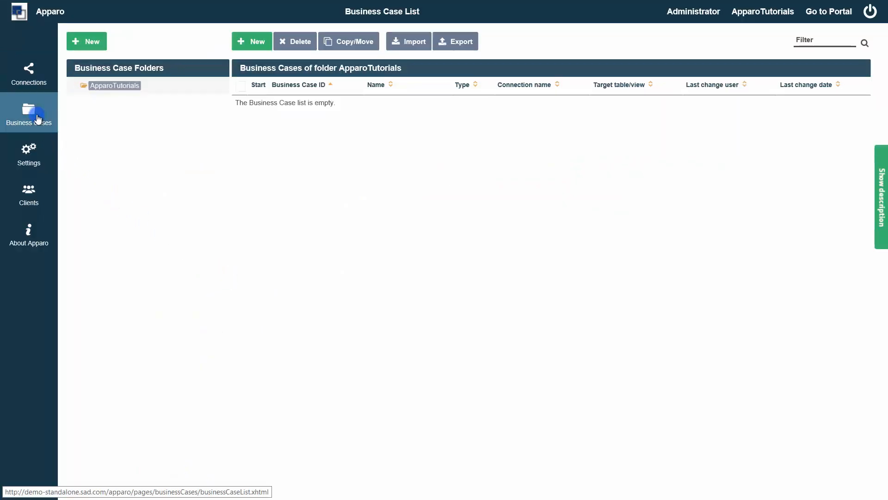
{"action": "left_click", "coordinate": [245, 45]}
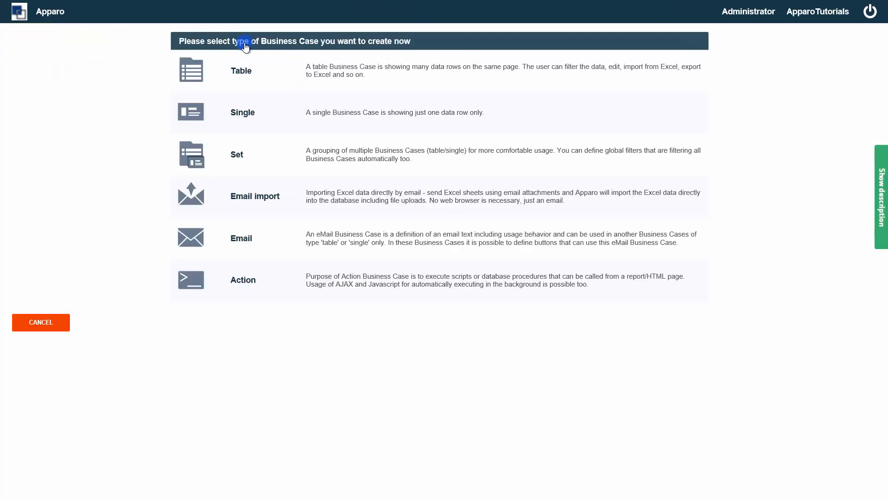
{"action": "left_click", "coordinate": [241, 71]}
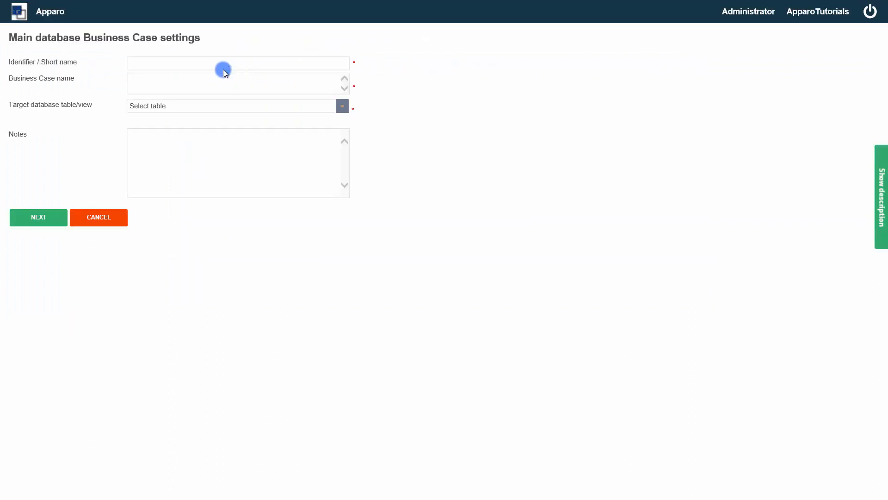
{"action": "left_click", "coordinate": [132, 62]}
{"action": "type", "text": "My"}
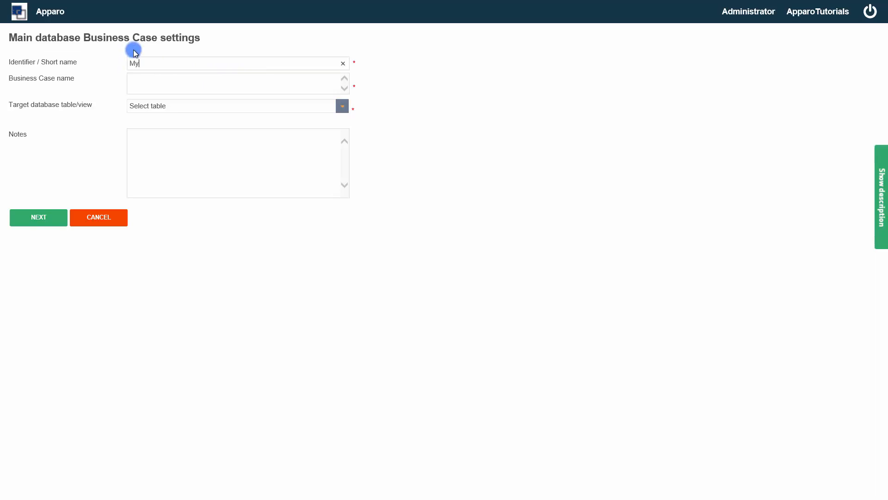
{"action": "type", "text": "_1st_Table_BC"}
{"action": "left_click", "coordinate": [138, 87]}
{"action": "type", "text": "Demo BC 1"}
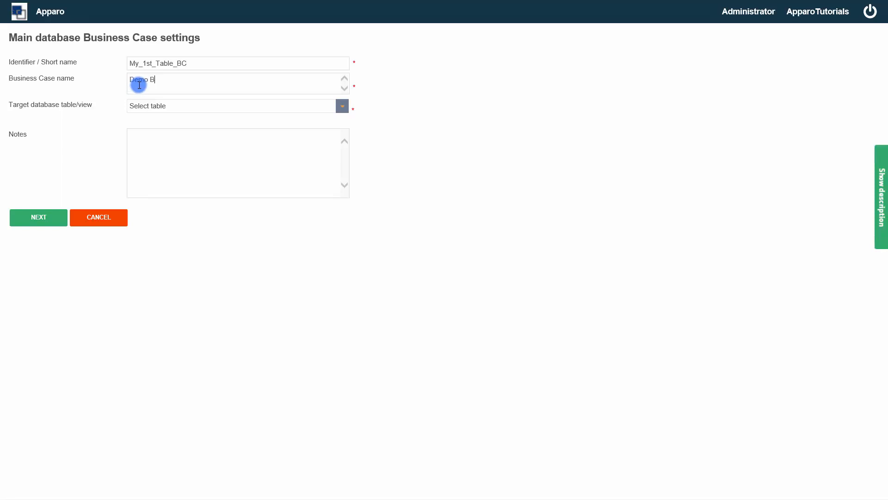
Choose the product data table as the business case's target table and continue to the Business Case Designer.
{"action": "left_click", "coordinate": [342, 109]}
{"action": "key", "text": "s"}
{"action": "scroll", "coordinate": [277, 181], "scroll_direction": "down", "scroll_amount": 9}
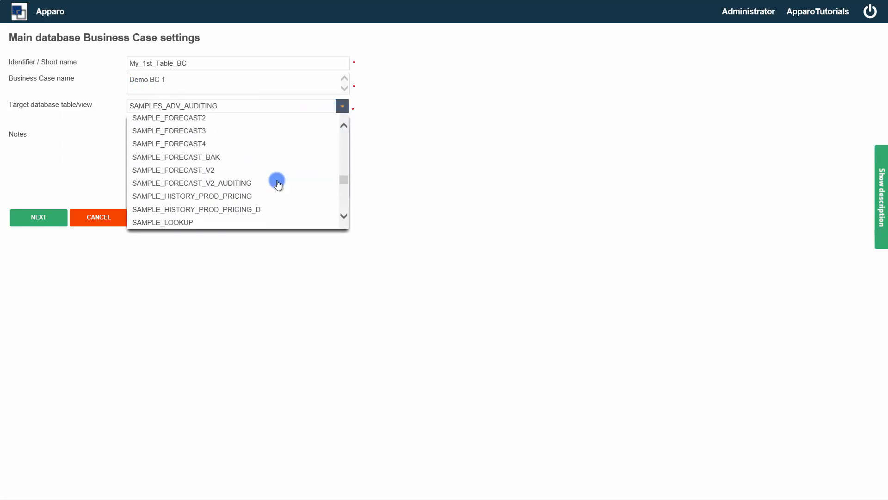
{"action": "scroll", "coordinate": [278, 181], "scroll_direction": "up", "scroll_amount": 2}
{"action": "scroll", "coordinate": [278, 181], "scroll_direction": "down", "scroll_amount": 5}
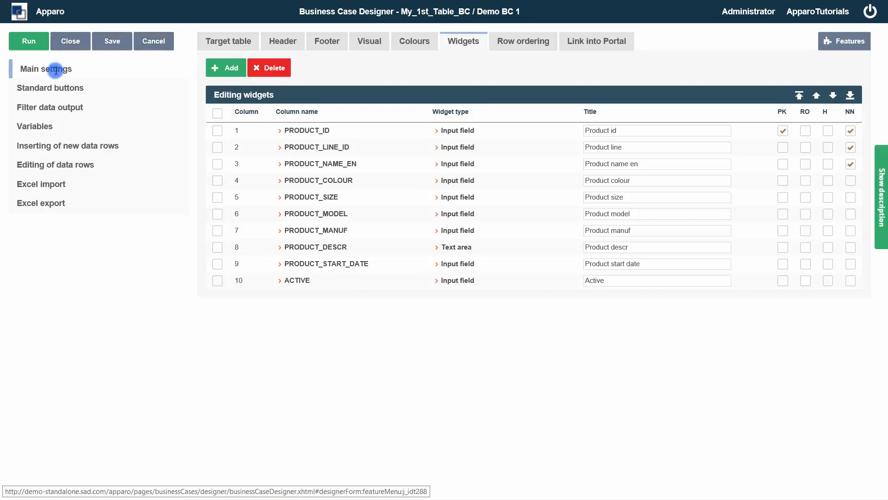
Review the business case's standard buttons, data output filter and Excel import settings, and return to the main settings.
{"action": "left_click", "coordinate": [44, 92]}
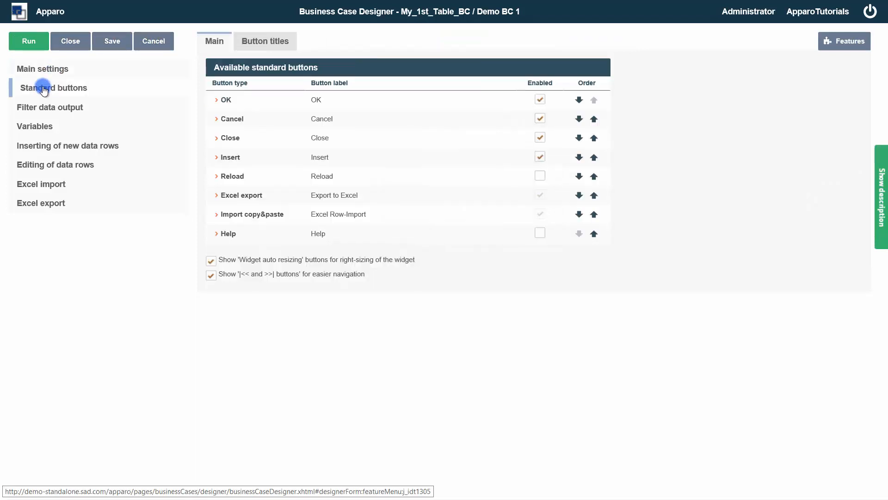
{"action": "left_click", "coordinate": [44, 108]}
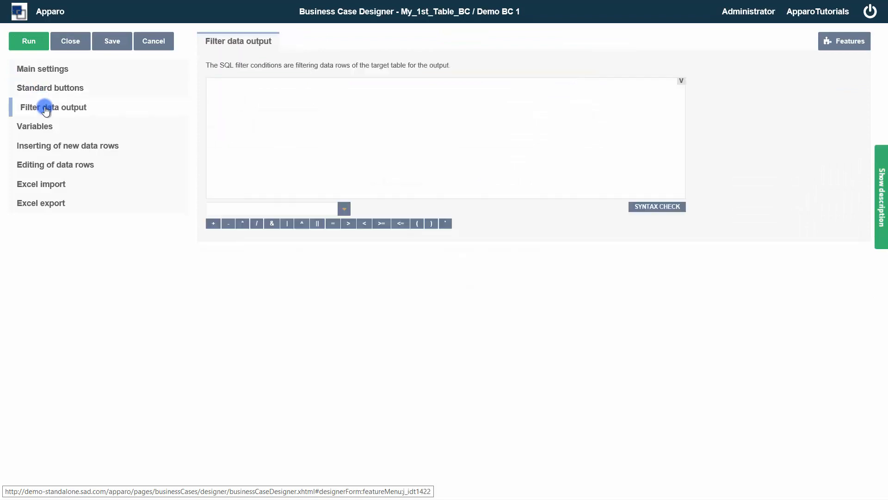
{"action": "left_click", "coordinate": [41, 184]}
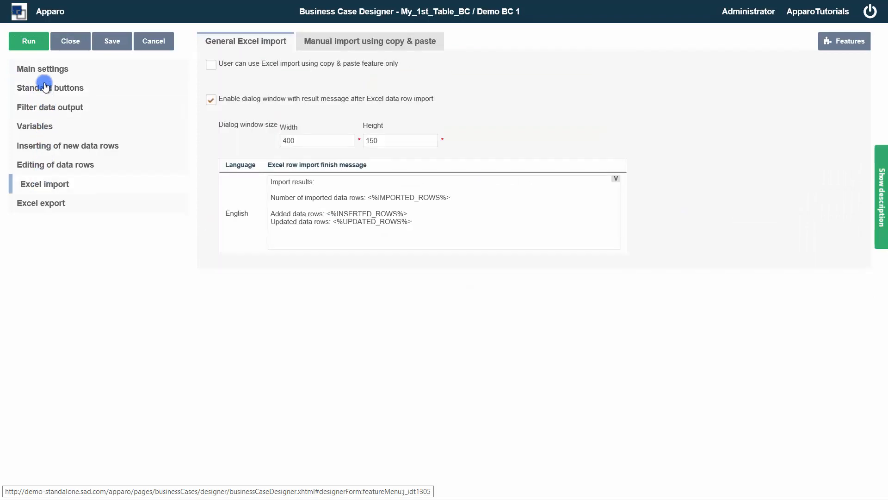
{"action": "left_click", "coordinate": [37, 70]}
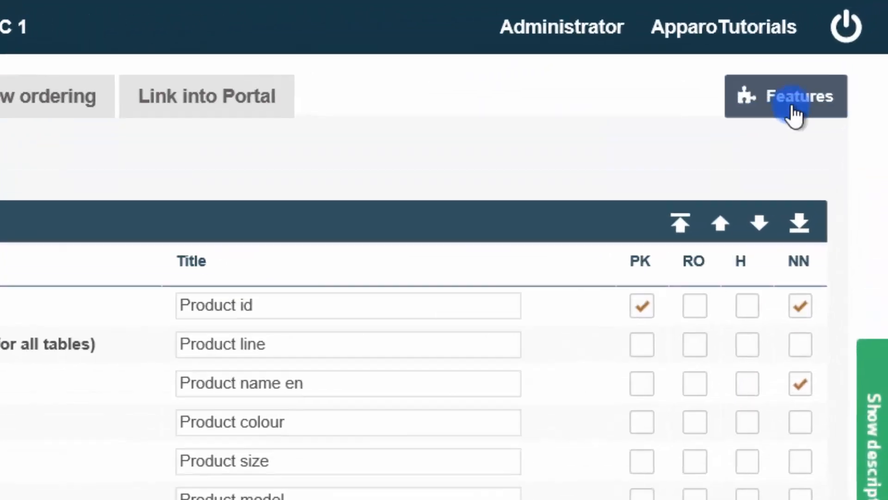
Enable the business case feature that lets users select and delete data rows, and open its manual deletion settings.
{"action": "left_click", "coordinate": [795, 116]}
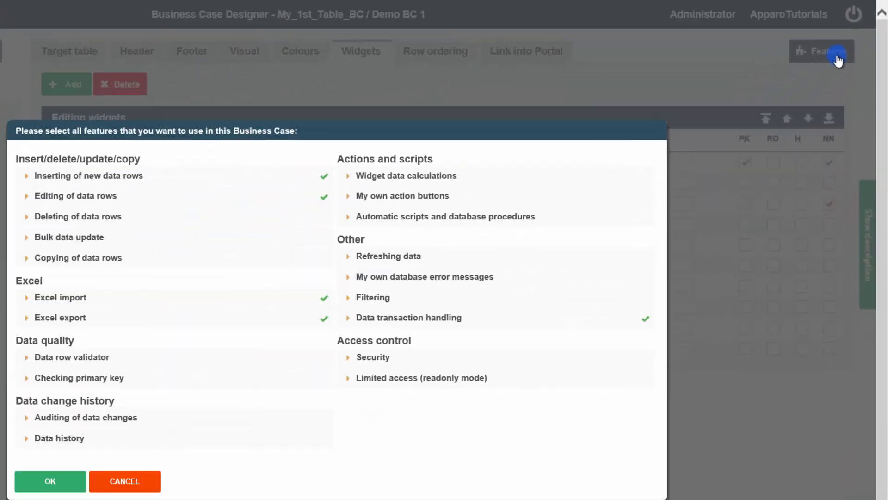
{"action": "left_click", "coordinate": [584, 157]}
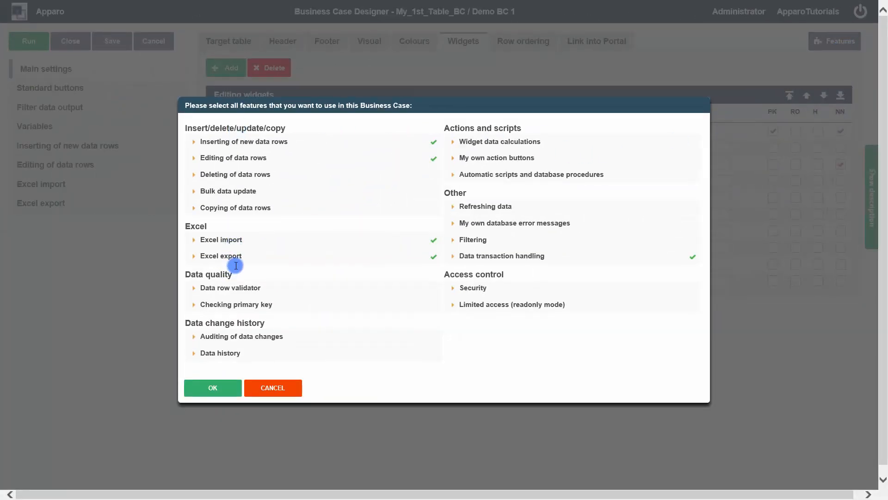
{"action": "left_click", "coordinate": [301, 178]}
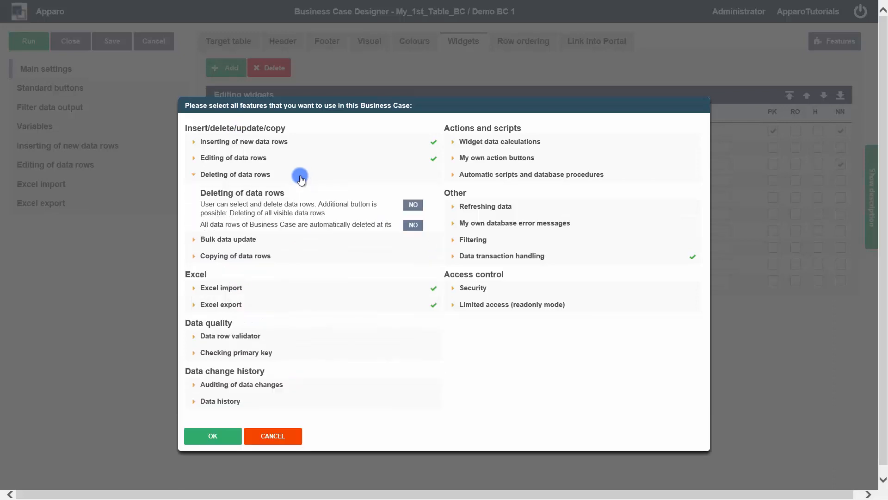
{"action": "left_click", "coordinate": [409, 207]}
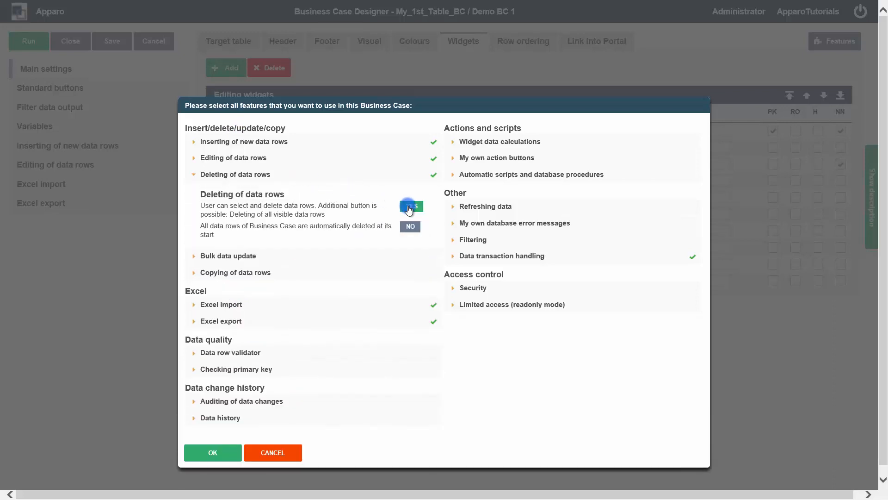
{"action": "left_click", "coordinate": [213, 453]}
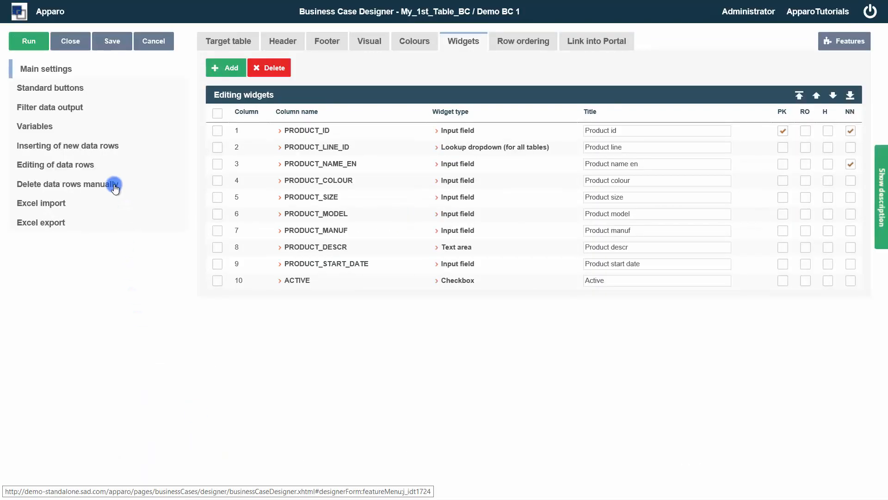
{"action": "left_click", "coordinate": [114, 184]}
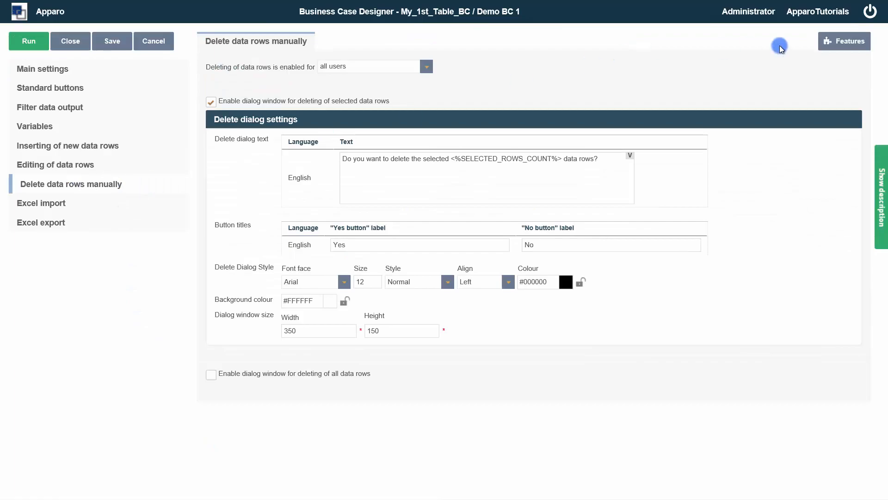
Disable the feature for selecting and deleting data rows in the business case.
{"action": "left_click", "coordinate": [837, 41]}
{"action": "left_click", "coordinate": [265, 182]}
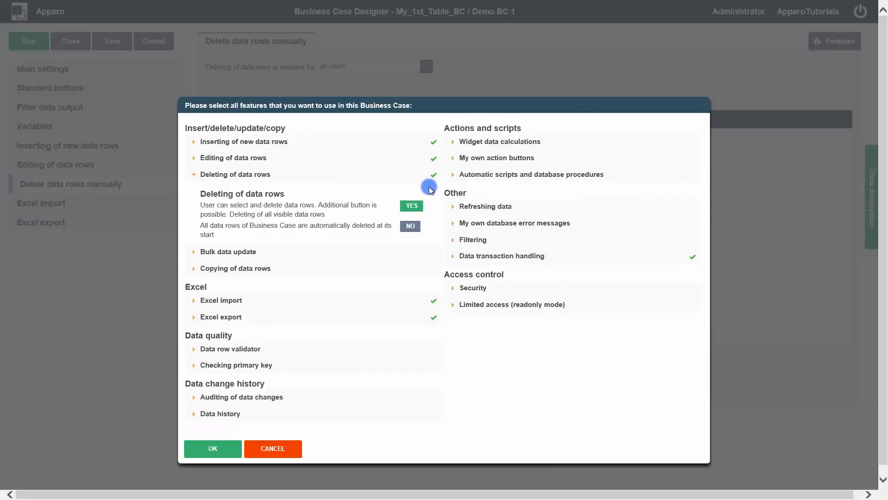
{"action": "left_click", "coordinate": [188, 454]}
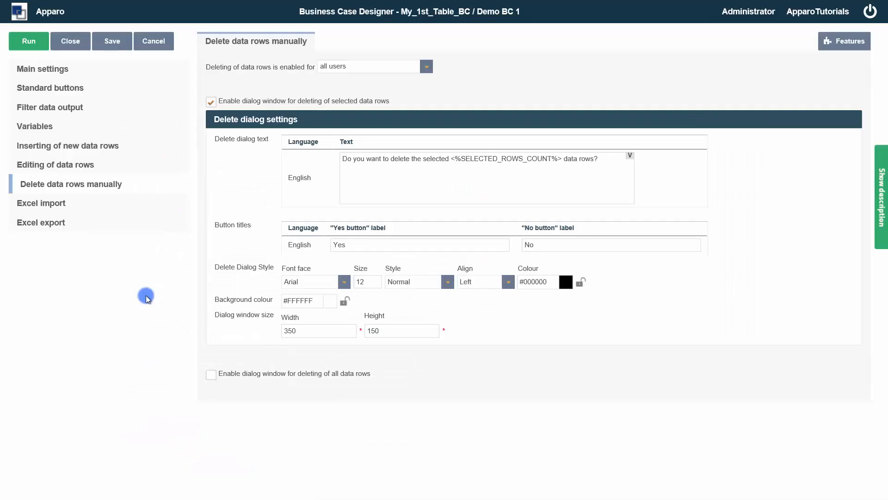
{"action": "left_click", "coordinate": [132, 198]}
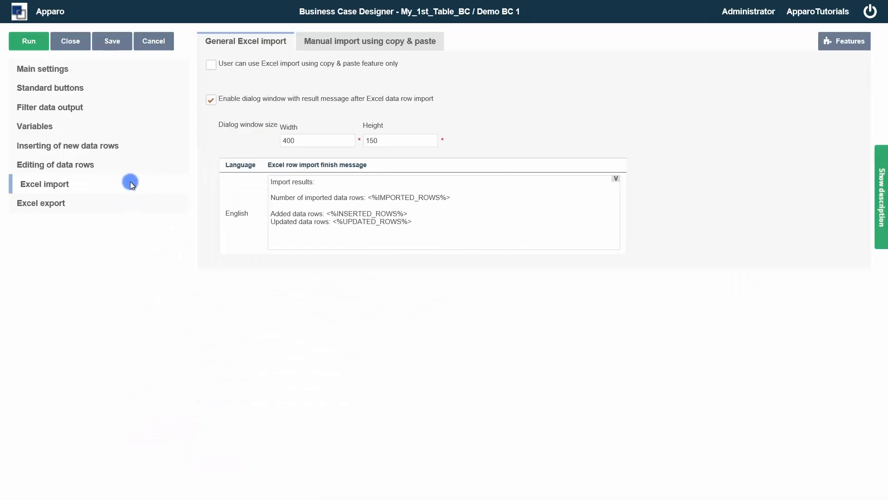
Review the main settings for the target table, header, visual options and colours, and open the editing widgets list.
{"action": "left_click", "coordinate": [59, 70]}
{"action": "left_click", "coordinate": [227, 41]}
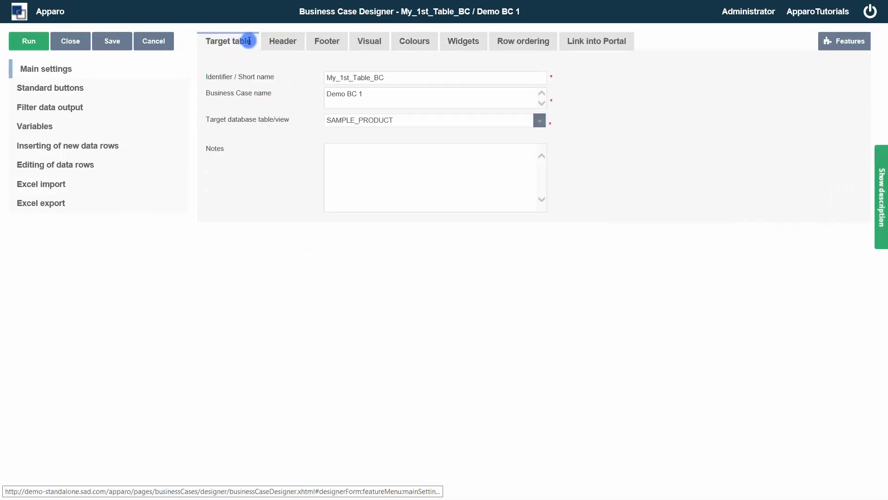
{"action": "left_click", "coordinate": [284, 41]}
{"action": "left_click", "coordinate": [377, 41]}
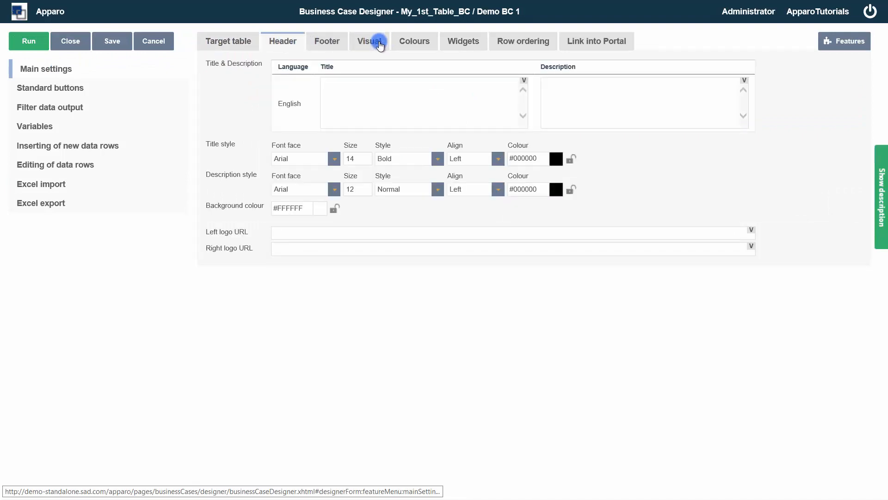
{"action": "left_click", "coordinate": [406, 42]}
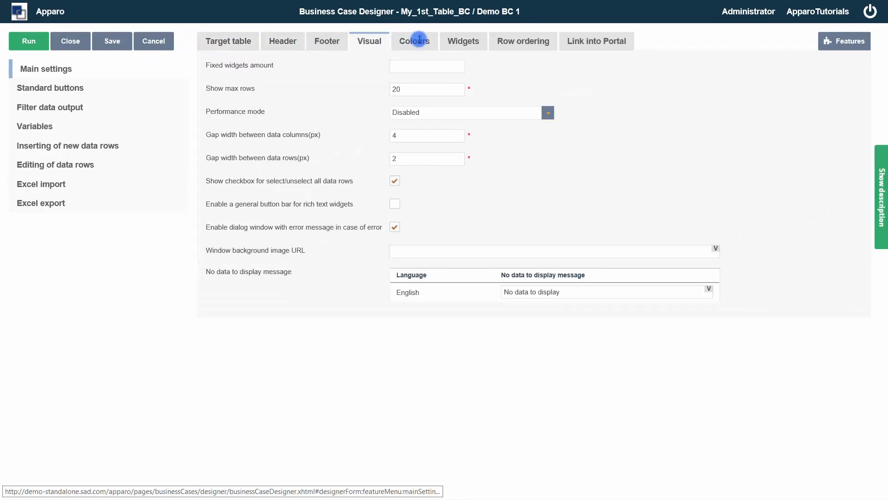
{"action": "left_click", "coordinate": [465, 43]}
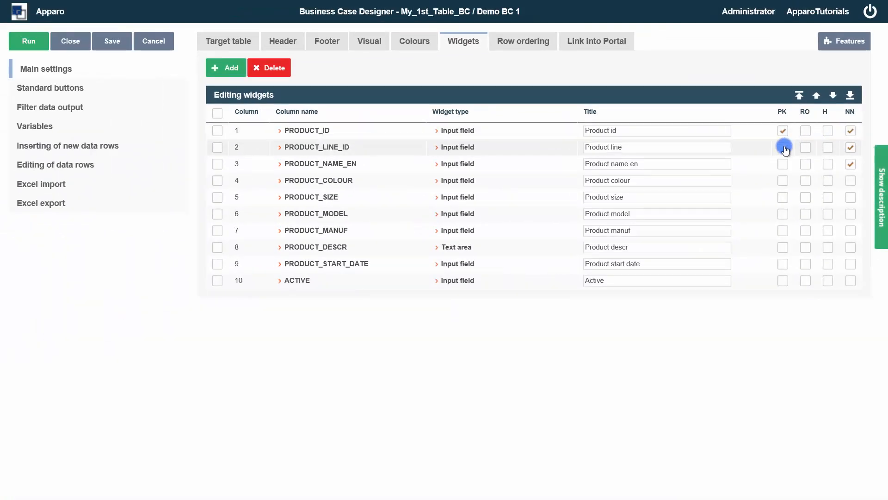
Try marking PRODUCT_LINE_ID as part of the primary key and clear the mark again.
{"action": "left_click", "coordinate": [784, 147]}
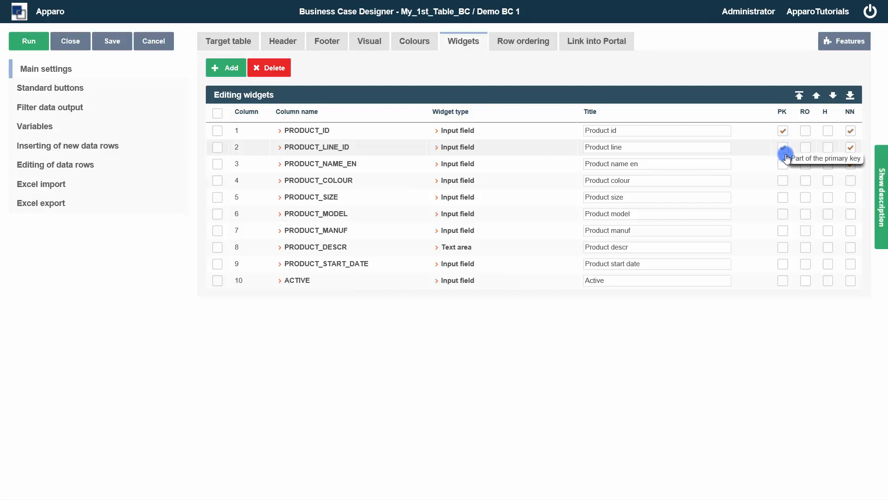
{"action": "left_click", "coordinate": [784, 164]}
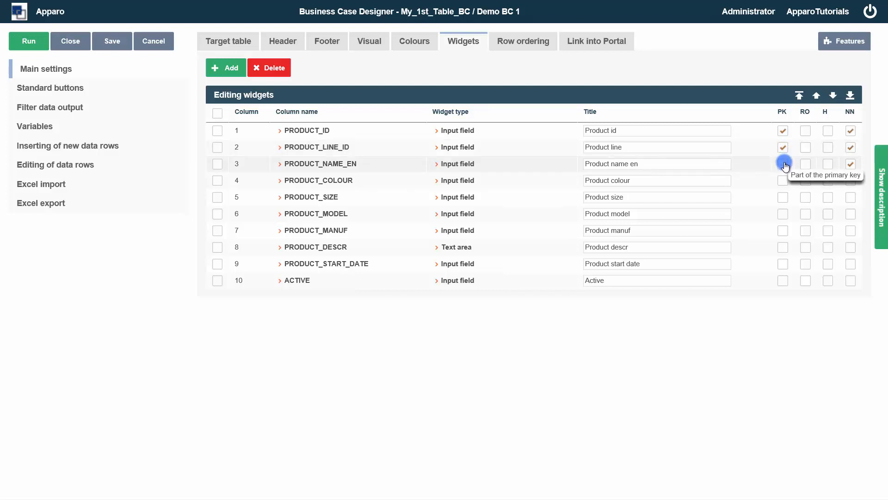
{"action": "left_click", "coordinate": [782, 148]}
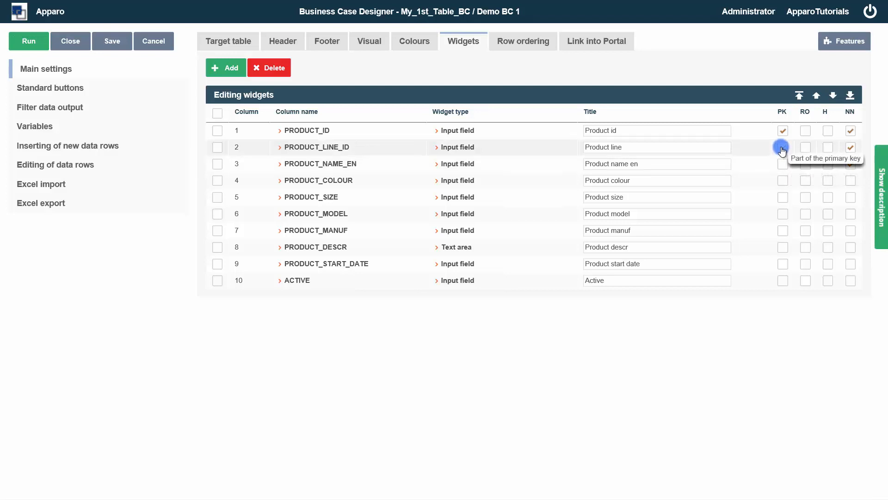
Move the PRODUCT_ID widget to the end of the widget list and back to the first position.
{"action": "left_click", "coordinate": [218, 132]}
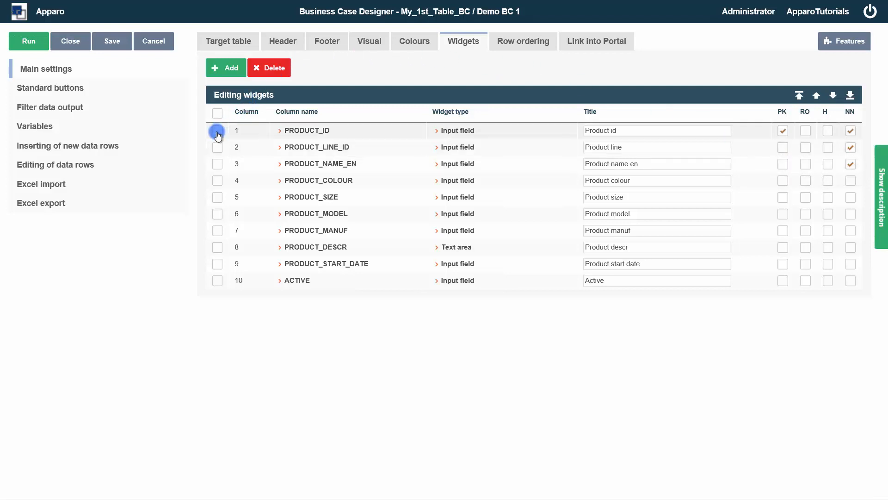
{"action": "left_click", "coordinate": [850, 96]}
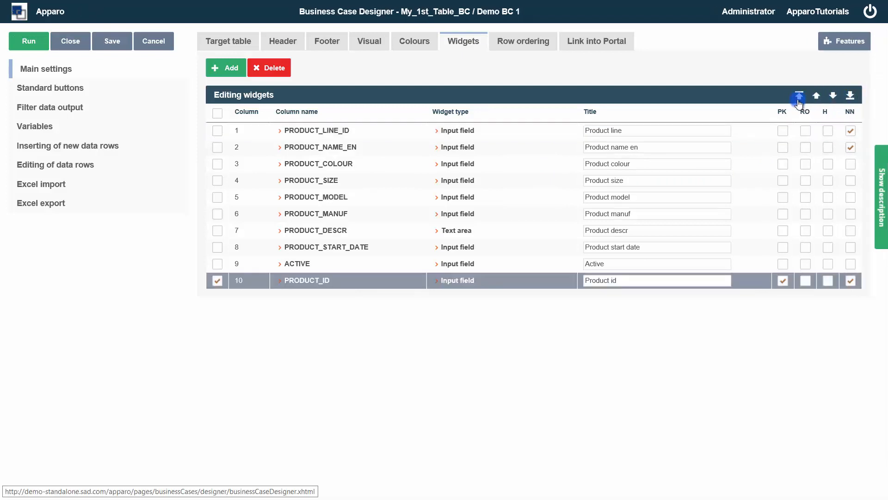
{"action": "left_click", "coordinate": [798, 97]}
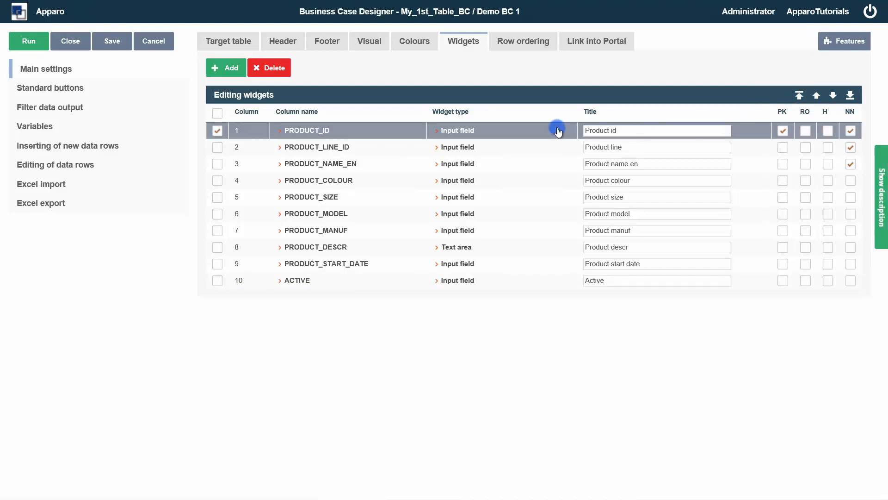
Change the widget type of the PRODUCT_LINE_ID column to Lookup dropdown (for all tables).
{"action": "left_click", "coordinate": [342, 148]}
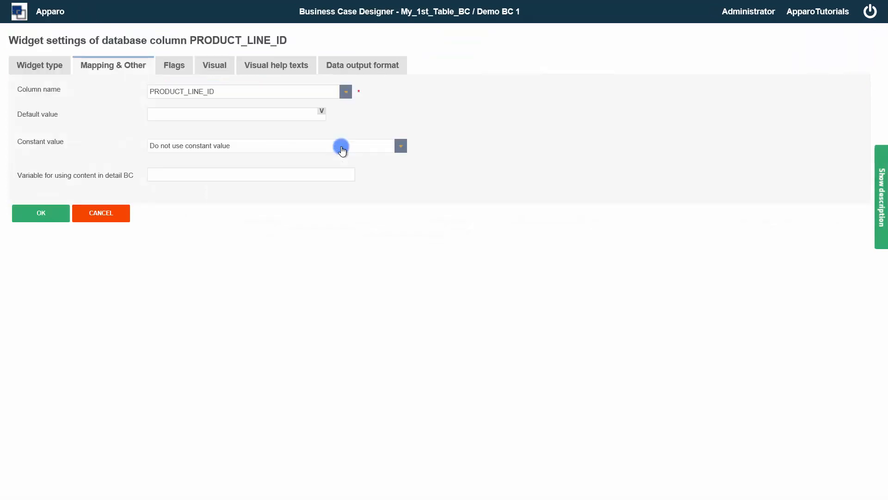
{"action": "left_click", "coordinate": [36, 66]}
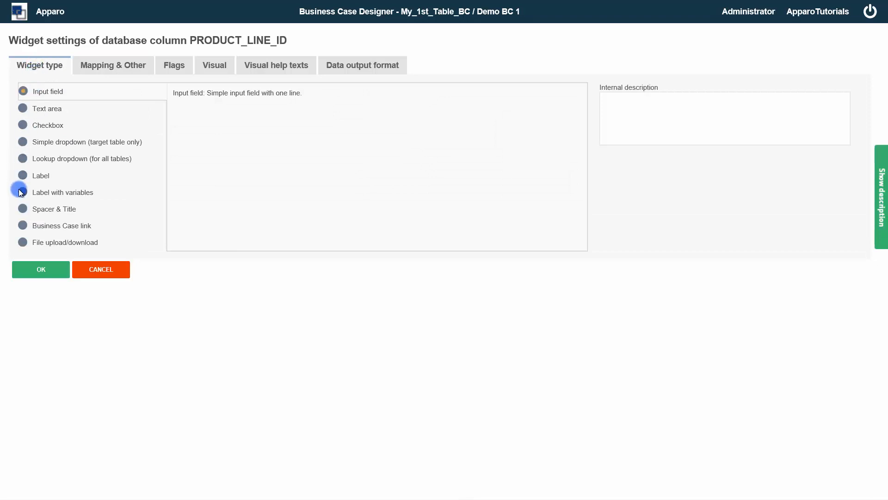
{"action": "left_click", "coordinate": [22, 159]}
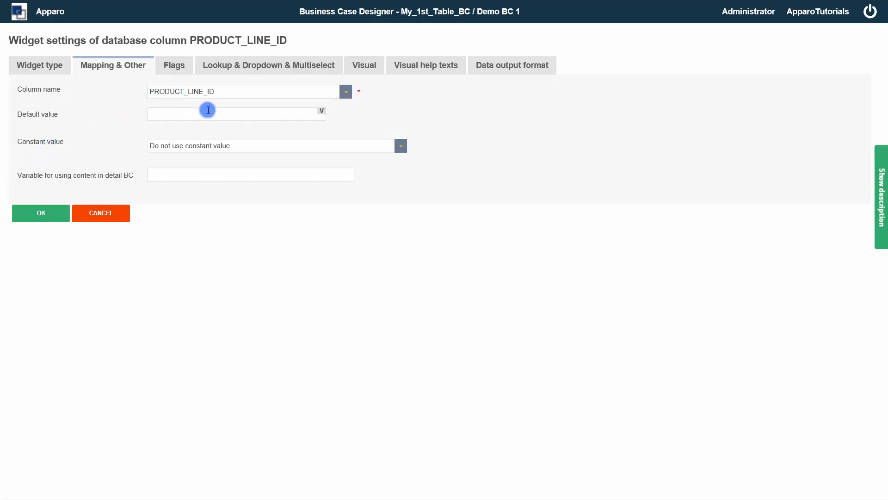
Examine the internal variables available for the PRODUCT_LINE_ID default value and the widget's hiding, read-only and other flags.
{"action": "left_click", "coordinate": [321, 113]}
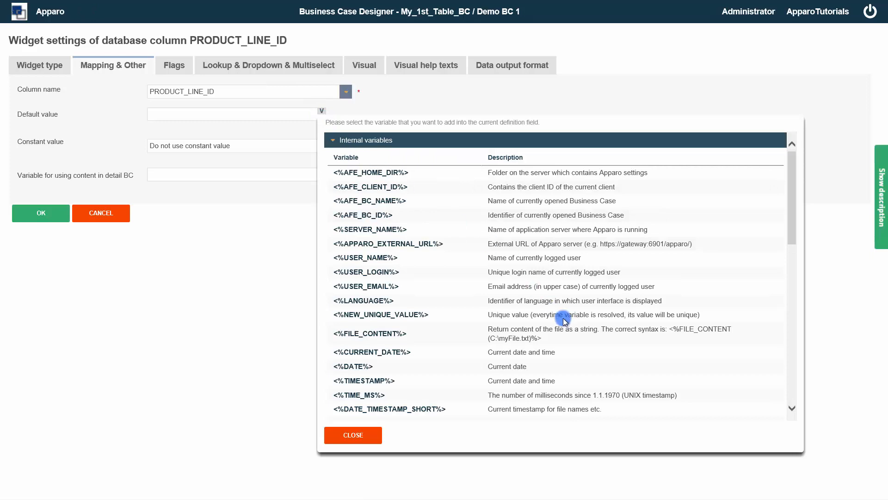
{"action": "scroll", "coordinate": [562, 315], "scroll_direction": "down", "scroll_amount": 10}
{"action": "scroll", "coordinate": [562, 319], "scroll_direction": "up", "scroll_amount": 10}
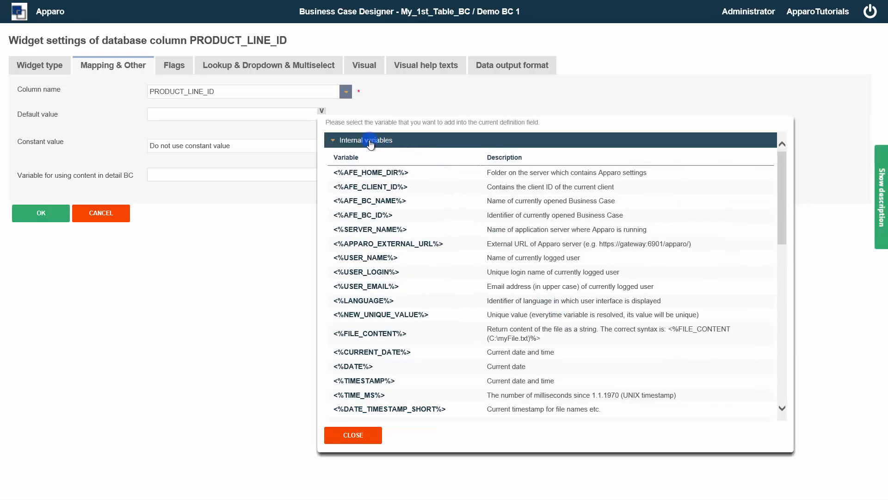
{"action": "left_click", "coordinate": [367, 436]}
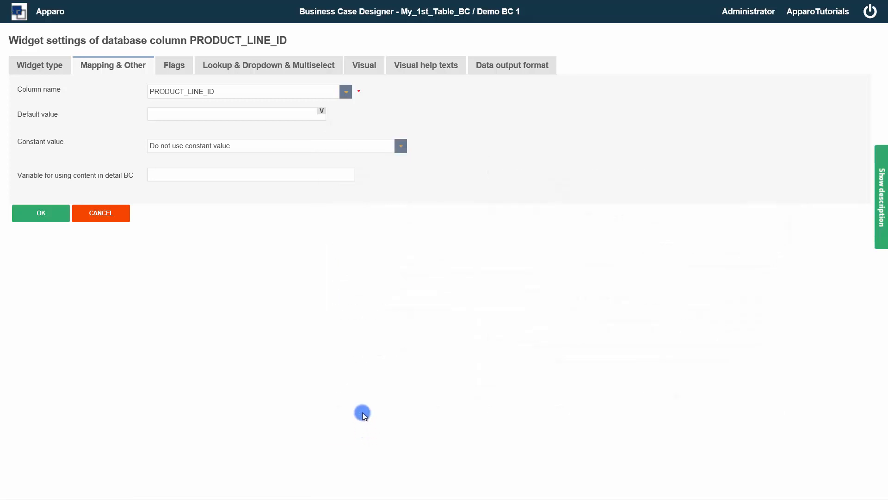
{"action": "left_click", "coordinate": [176, 67]}
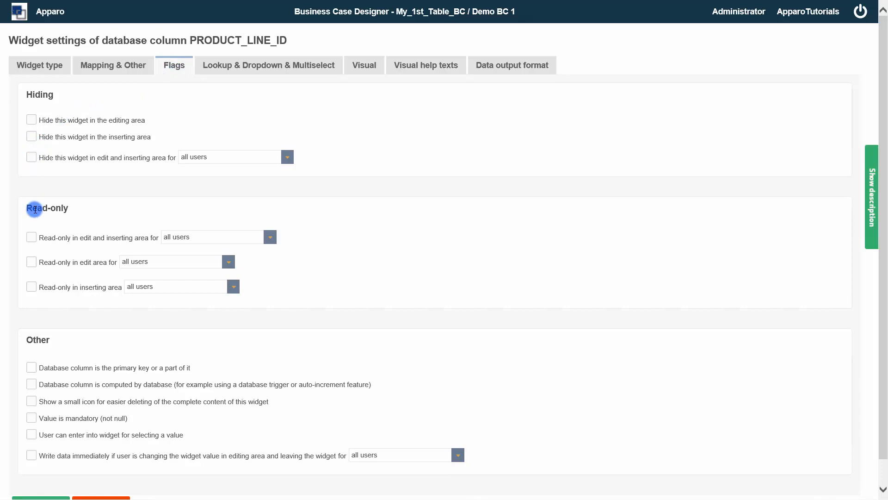
Choose SAMPLE_PRODUCT_LINE as the lookup table for the PRODUCT_LINE_ID widget.
{"action": "left_click", "coordinate": [238, 67]}
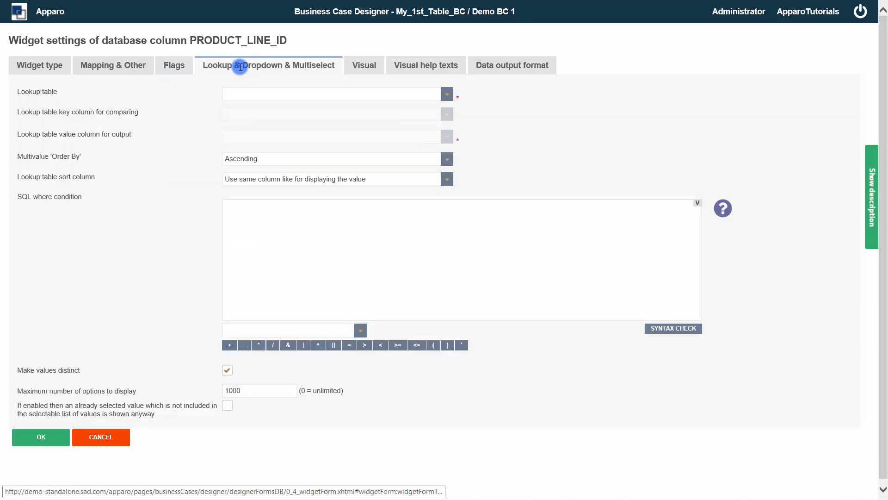
{"action": "left_click", "coordinate": [448, 98]}
{"action": "key", "text": "s"}
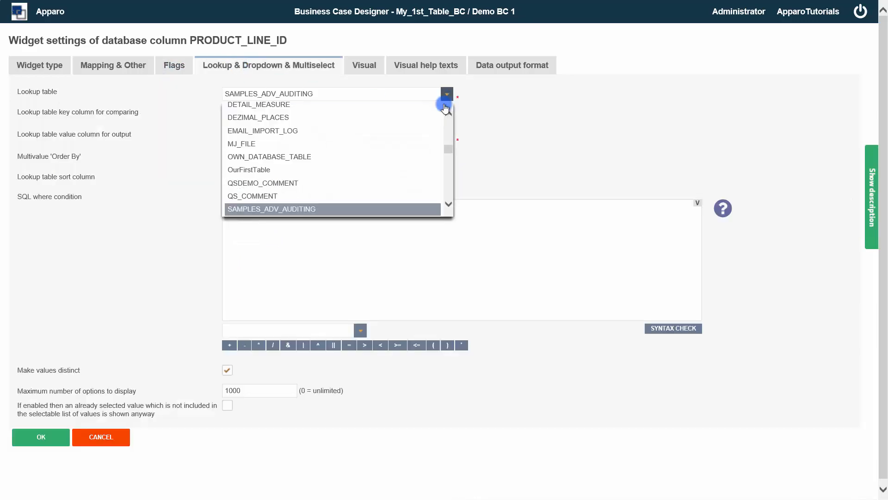
{"action": "scroll", "coordinate": [424, 151], "scroll_direction": "down", "scroll_amount": 4}
{"action": "scroll", "coordinate": [424, 152], "scroll_direction": "down", "scroll_amount": 6}
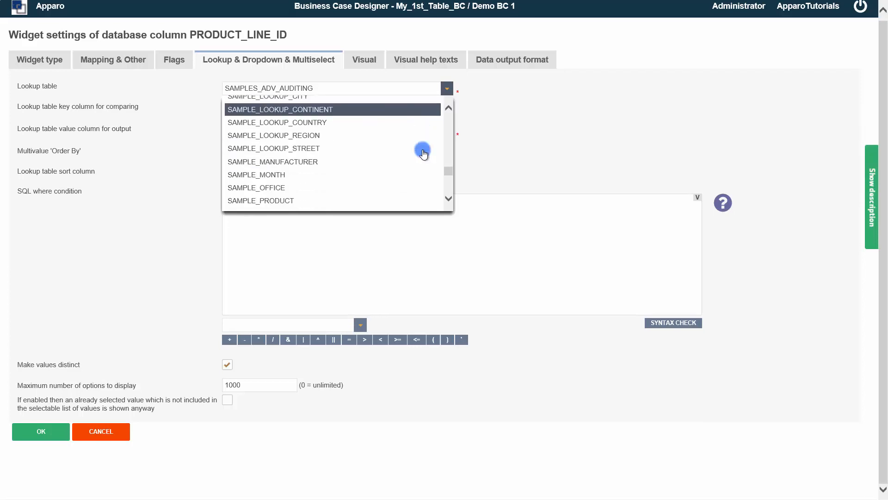
{"action": "left_click", "coordinate": [361, 179]}
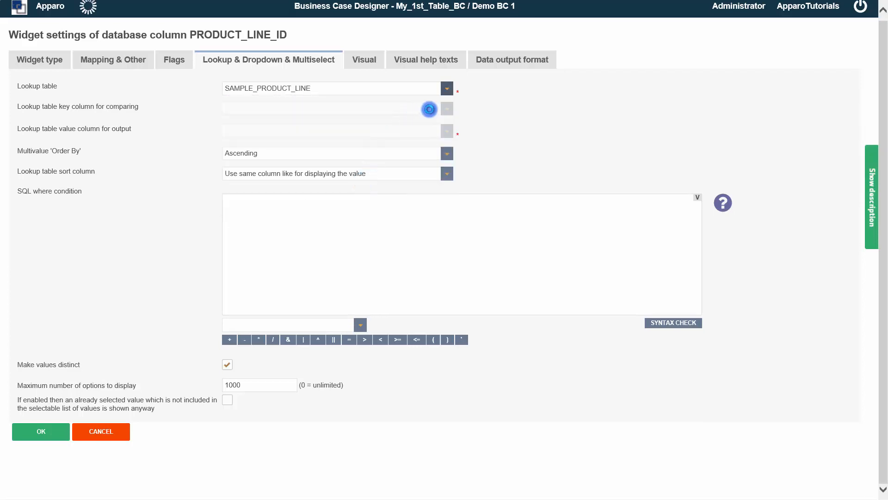
Set the lookup's key column for comparing to PRODUCT_LINE_ID and choose a product line name column for output.
{"action": "left_click", "coordinate": [447, 109]}
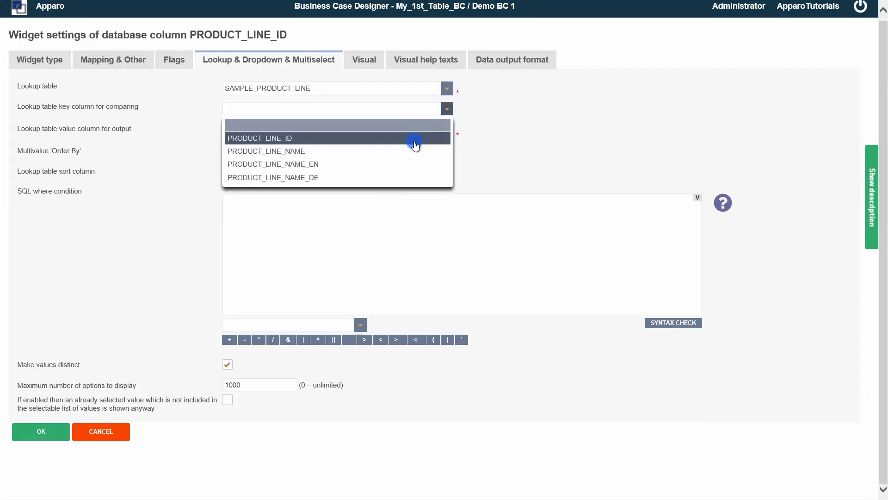
{"action": "left_click", "coordinate": [418, 140]}
{"action": "left_click", "coordinate": [447, 131]}
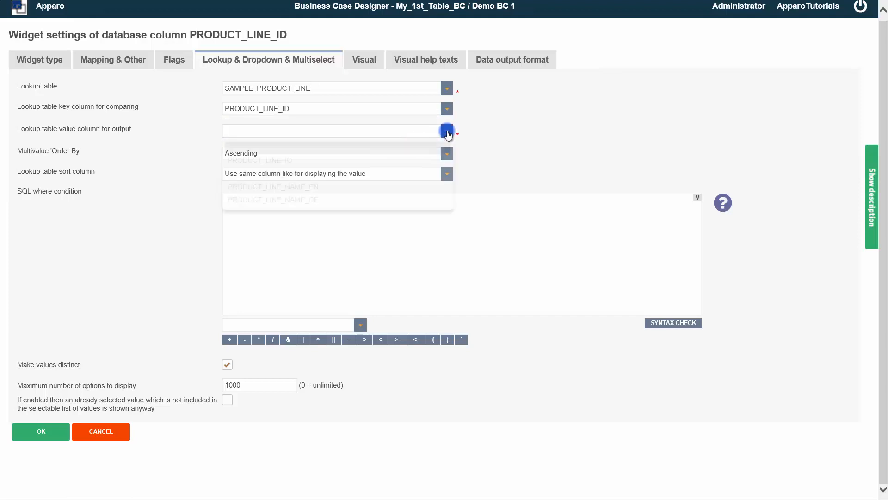
{"action": "left_click", "coordinate": [380, 181]}
Change the English column label of the PRODUCT_LINE_ID widget to "Product line" and accept the widget settings.
{"action": "left_click", "coordinate": [360, 61]}
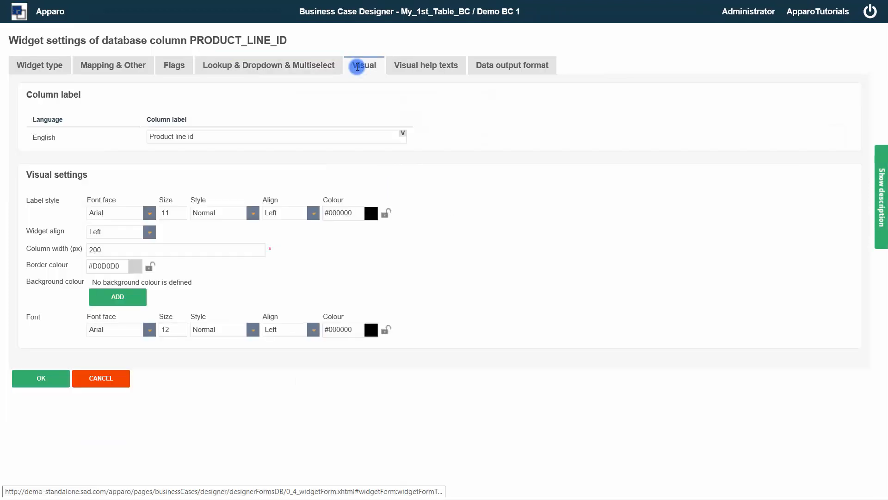
{"action": "left_click", "coordinate": [206, 139]}
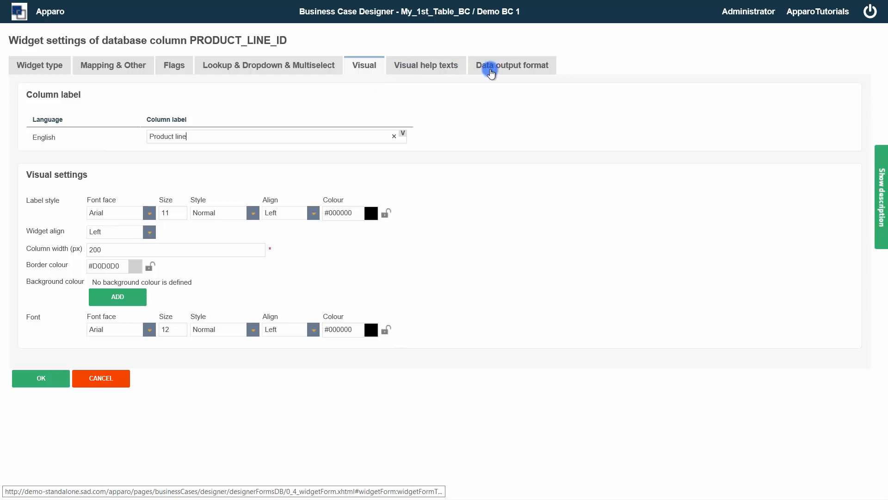
{"action": "left_click", "coordinate": [62, 377]}
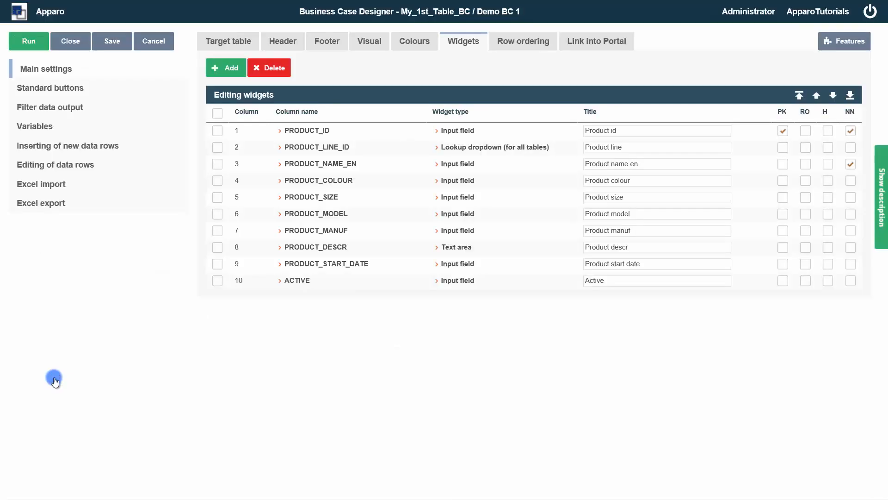
Change the widget type of the ACTIVE column to Checkbox, with its default checked and unchecked values.
{"action": "left_click", "coordinate": [292, 281]}
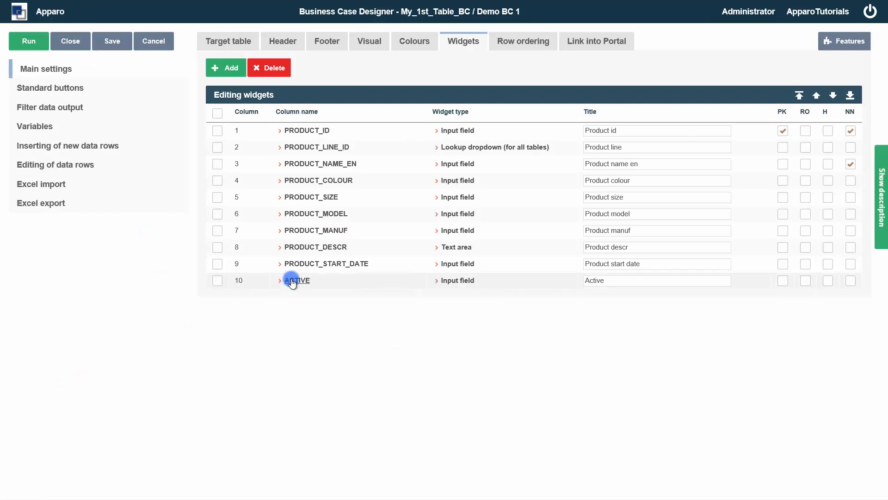
{"action": "left_click", "coordinate": [48, 68]}
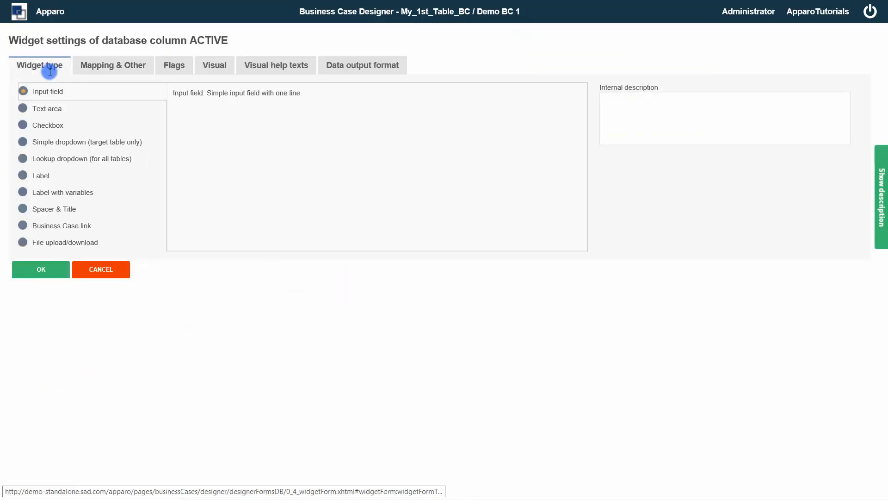
{"action": "left_click", "coordinate": [23, 125]}
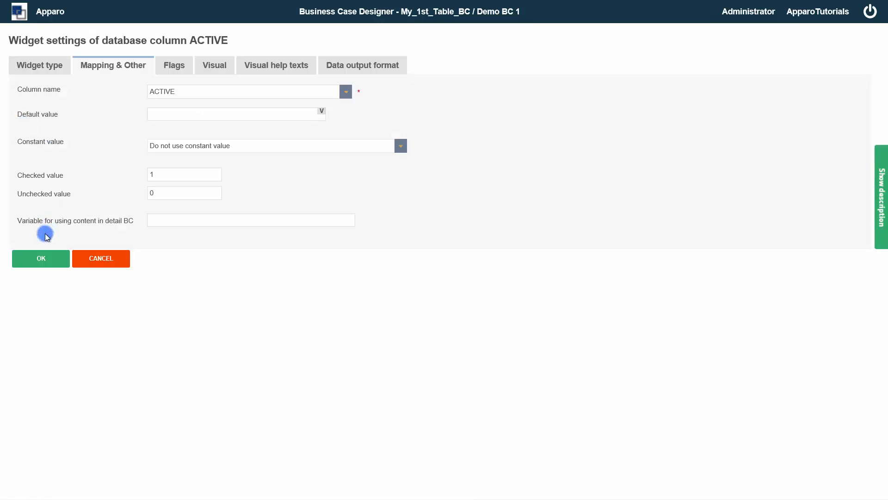
{"action": "left_click", "coordinate": [37, 259]}
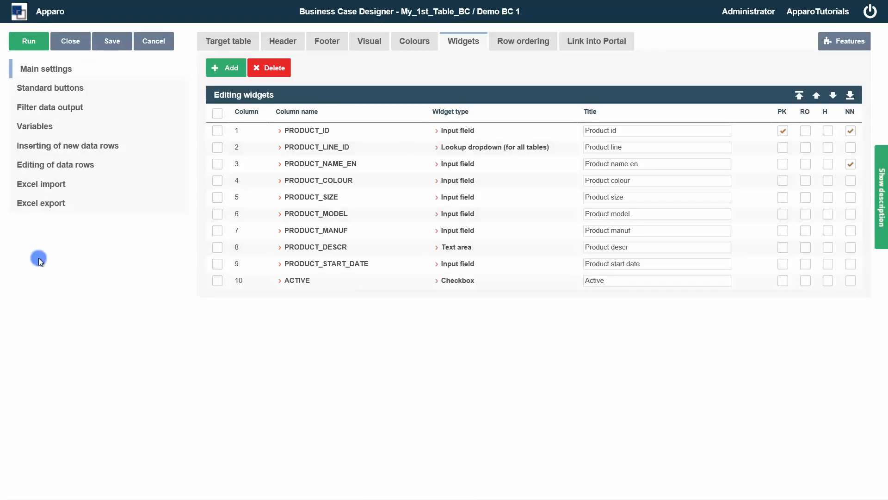
Set the widget type of the PRODUCT_DESCR column to Text area.
{"action": "left_click", "coordinate": [301, 248]}
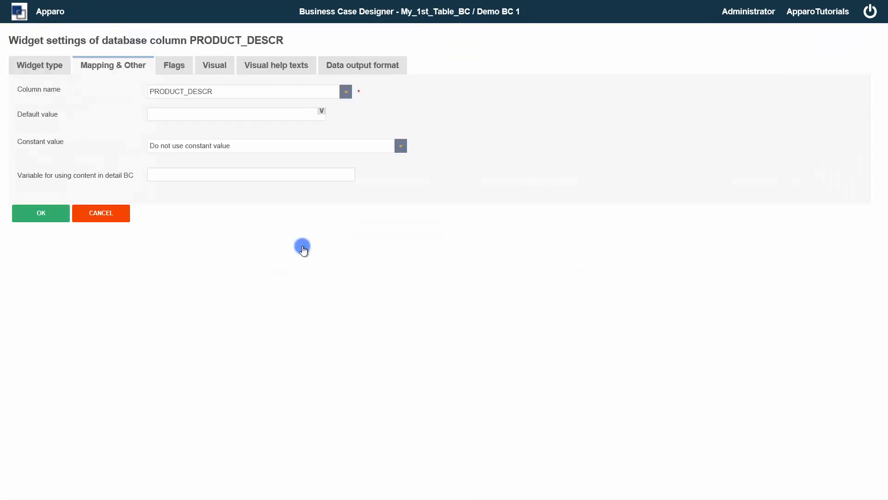
{"action": "left_click", "coordinate": [37, 66]}
{"action": "left_click", "coordinate": [23, 108]}
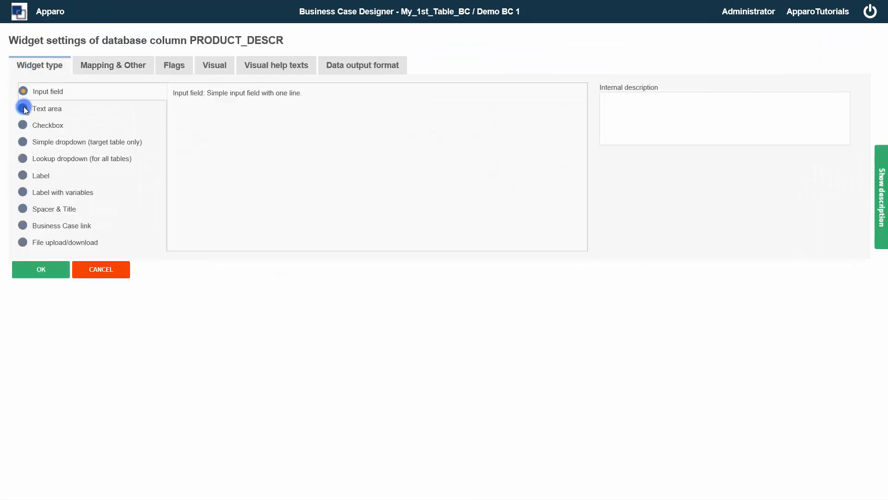
Make the PRODUCT_DESCR text area open its content in a separate window and use HTML tags for rich text.
{"action": "left_click", "coordinate": [212, 65]}
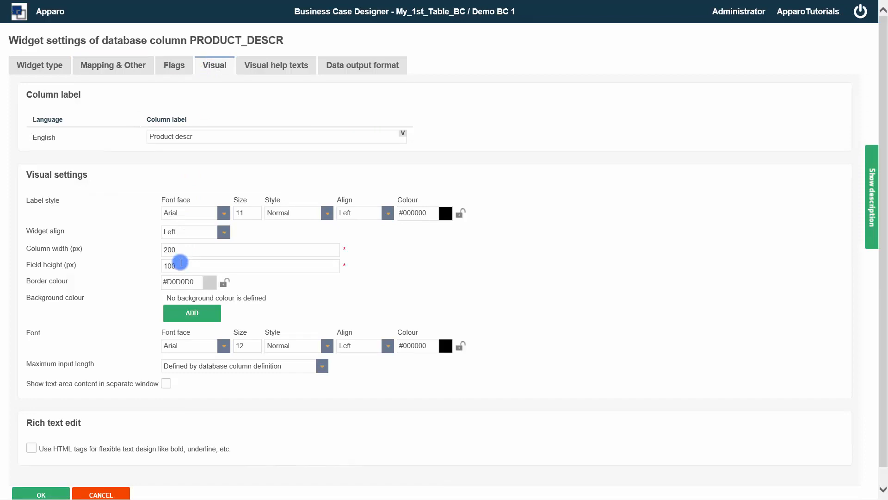
{"action": "left_click", "coordinate": [166, 383]}
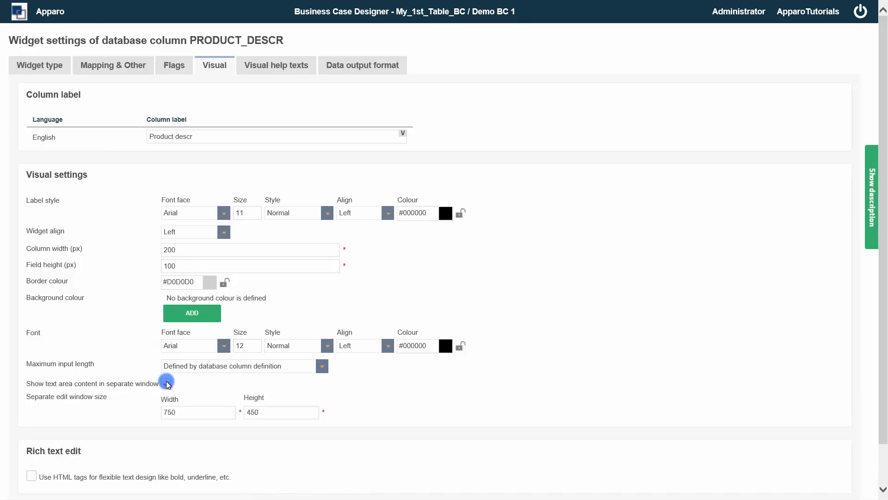
{"action": "left_click", "coordinate": [32, 477]}
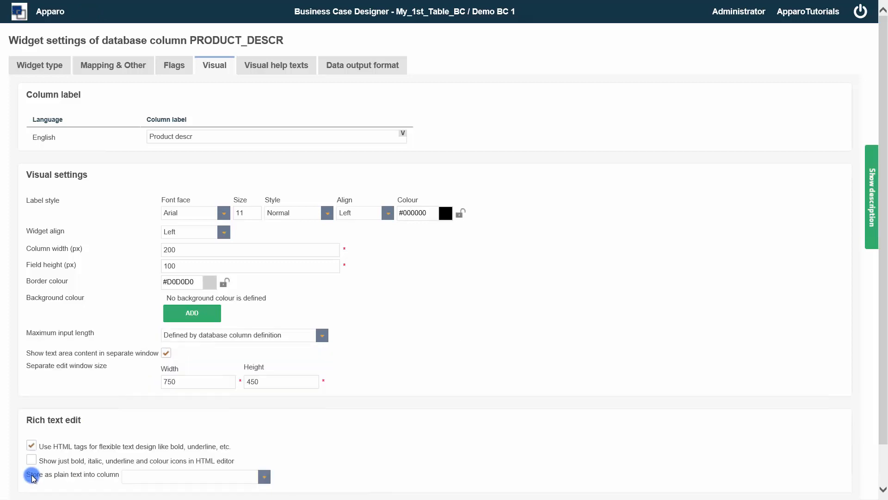
{"action": "scroll", "coordinate": [109, 450], "scroll_direction": "down", "scroll_amount": 1}
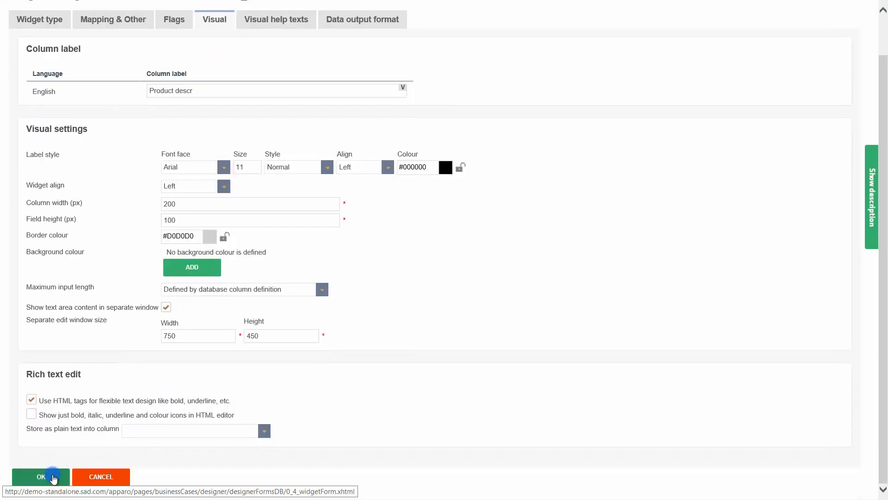
{"action": "left_click", "coordinate": [52, 477]}
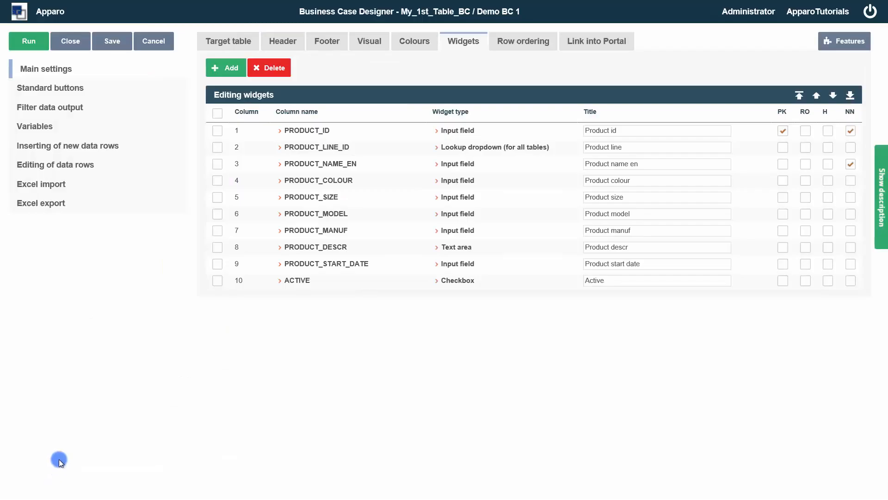
Enter the SQL output filter condition PRODUCT_ID > 100 and check its syntax.
{"action": "left_click", "coordinate": [44, 108]}
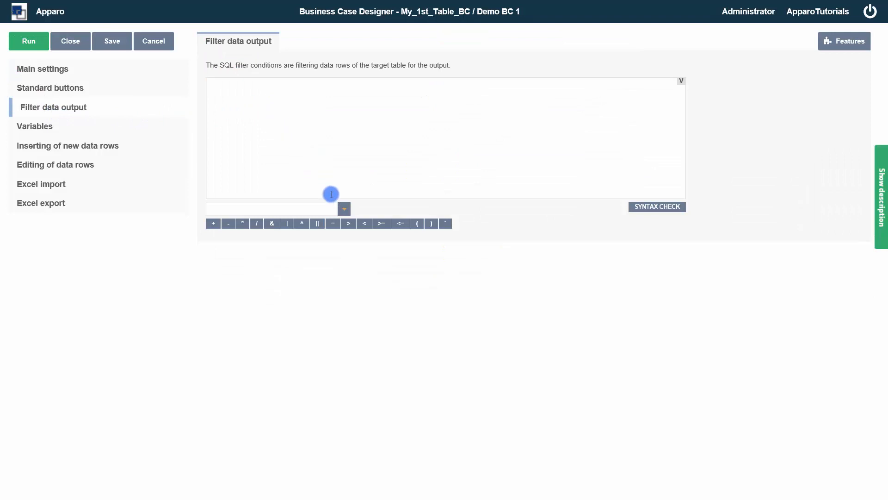
{"action": "left_click", "coordinate": [344, 209]}
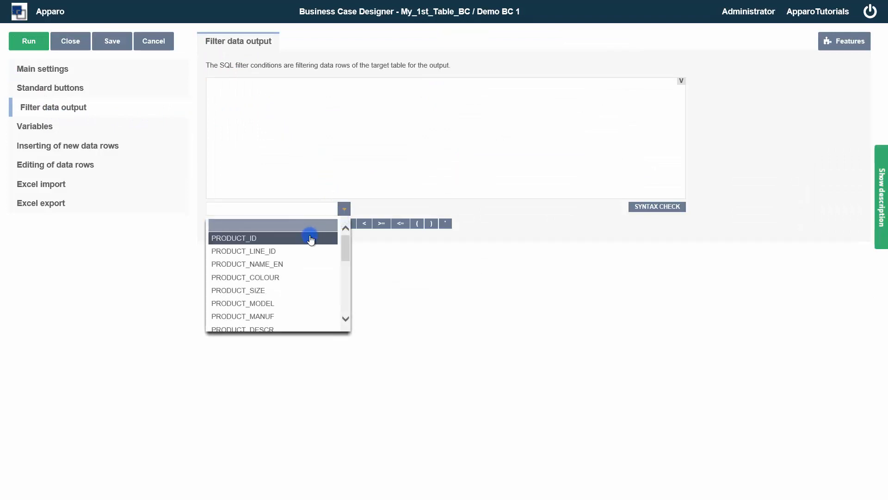
{"action": "left_click", "coordinate": [310, 238]}
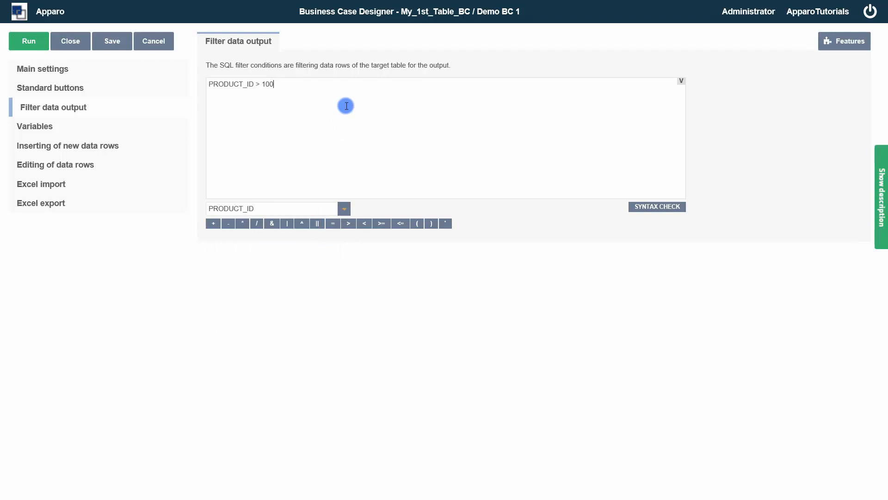
{"action": "left_click", "coordinate": [657, 207]}
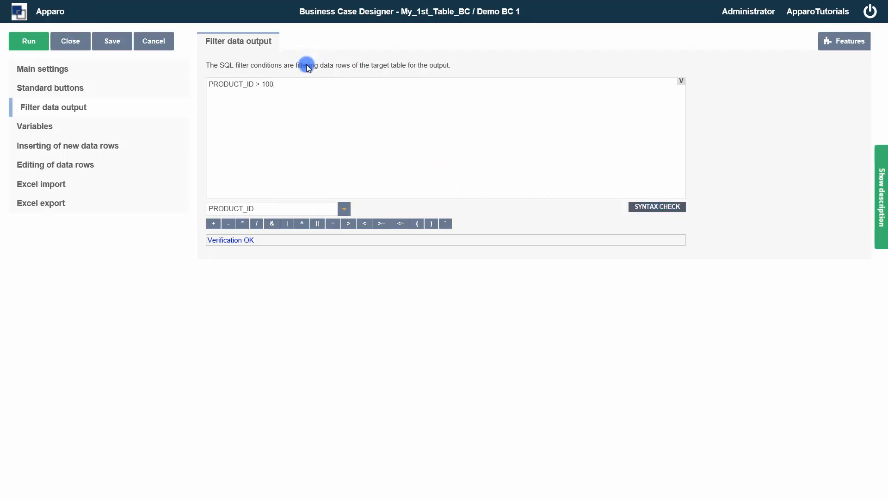
Delete the PRODUCT_ID condition from the output data filter.
{"action": "left_click", "coordinate": [283, 83]}
{"action": "left_click_drag", "start_coordinate": [283, 84], "coordinate": [178, 79]}
{"action": "key", "text": "BackSpace"}
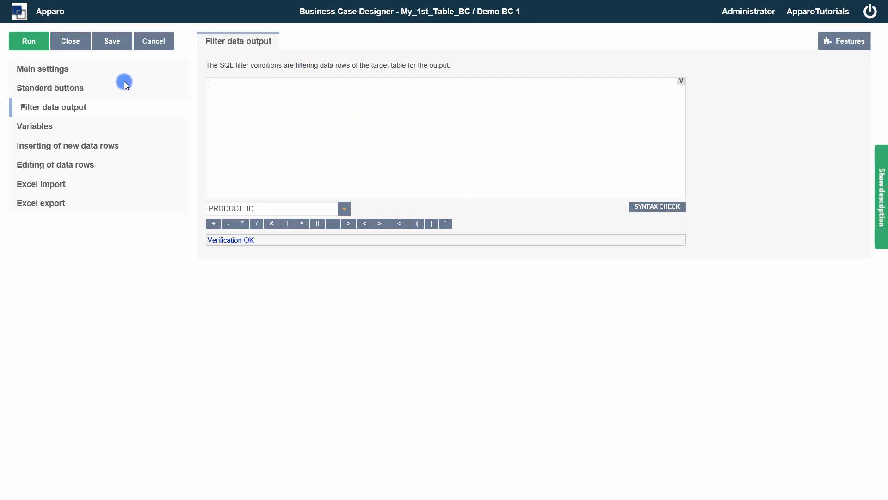
Add a new filter widget to the business case and set its type to Checkbox.
{"action": "left_click", "coordinate": [47, 73]}
{"action": "left_click", "coordinate": [226, 69]}
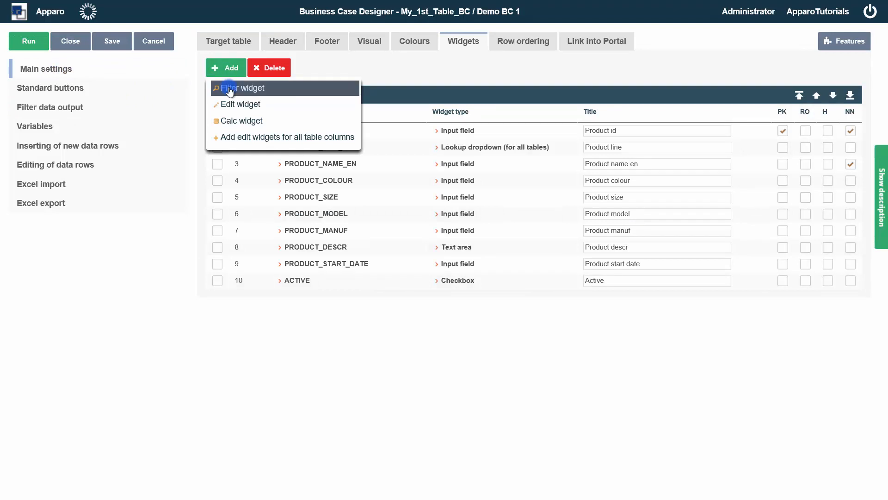
{"action": "left_click", "coordinate": [230, 90]}
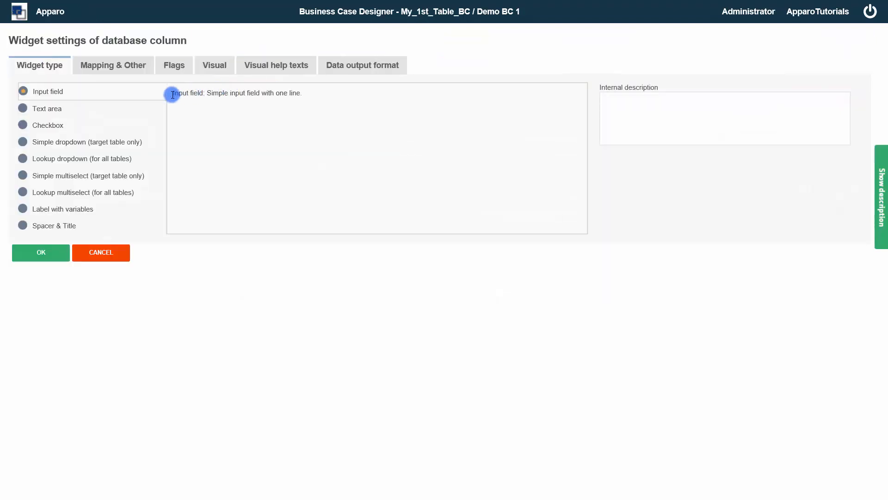
{"action": "left_click", "coordinate": [77, 119]}
Map the new checkbox filter widget to the ACTIVE column.
{"action": "left_click", "coordinate": [111, 65]}
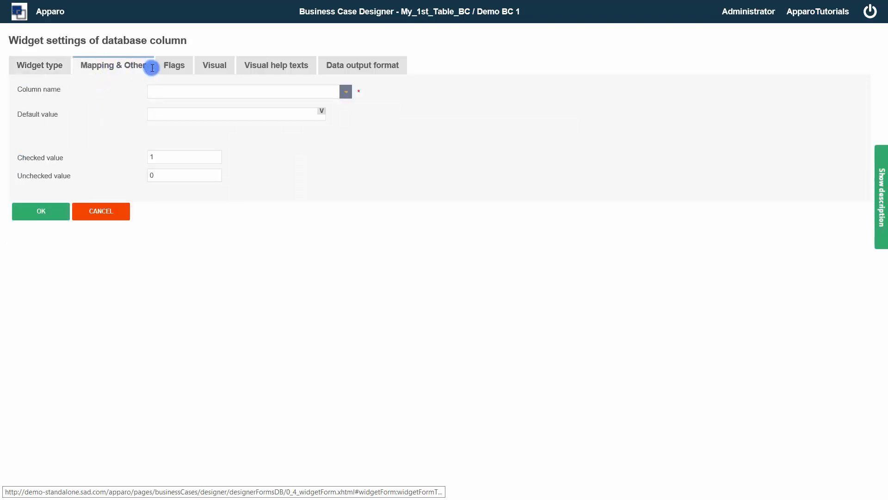
{"action": "left_click", "coordinate": [346, 91]}
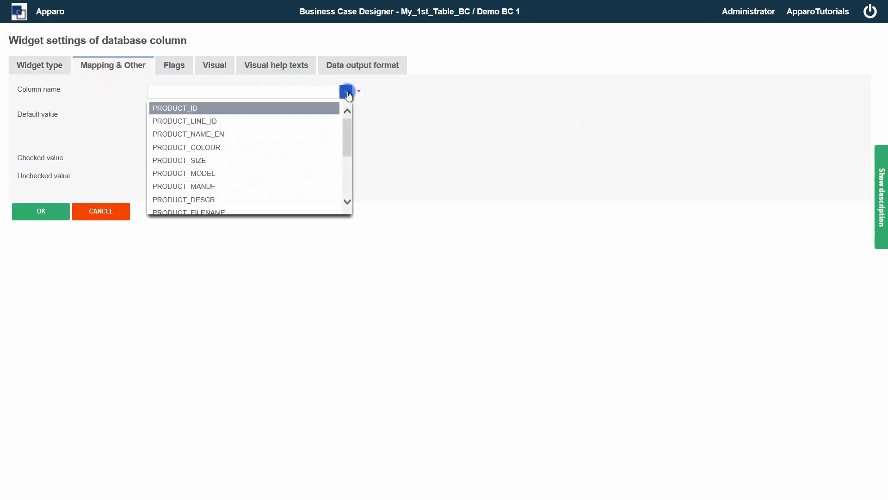
{"action": "left_click_drag", "start_coordinate": [345, 108], "coordinate": [347, 206]}
{"action": "left_click", "coordinate": [180, 204]}
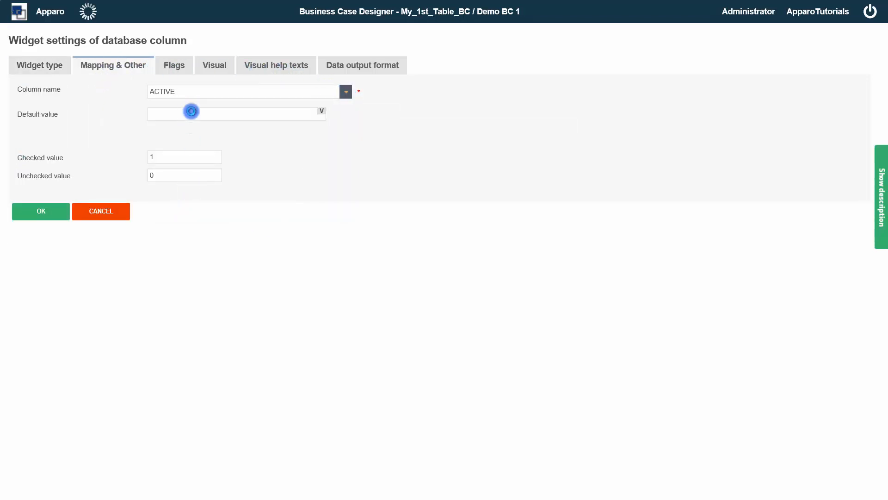
Label the filter widget "Filter for active products" in bold style and accept its settings.
{"action": "left_click", "coordinate": [214, 65]}
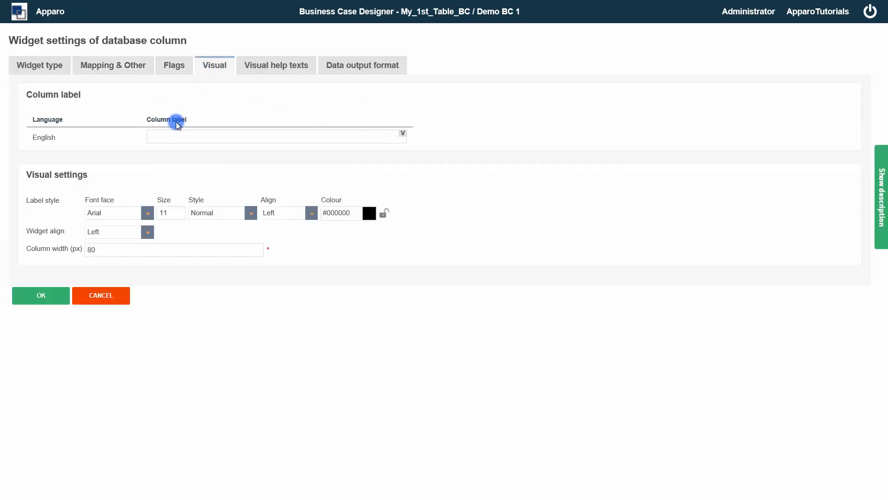
{"action": "type", "text": "Filter for active products"}
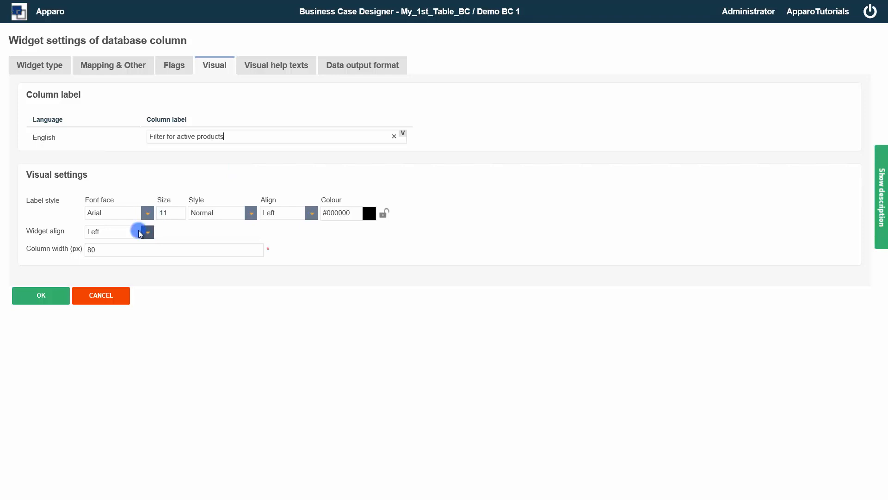
{"action": "left_click", "coordinate": [236, 213]}
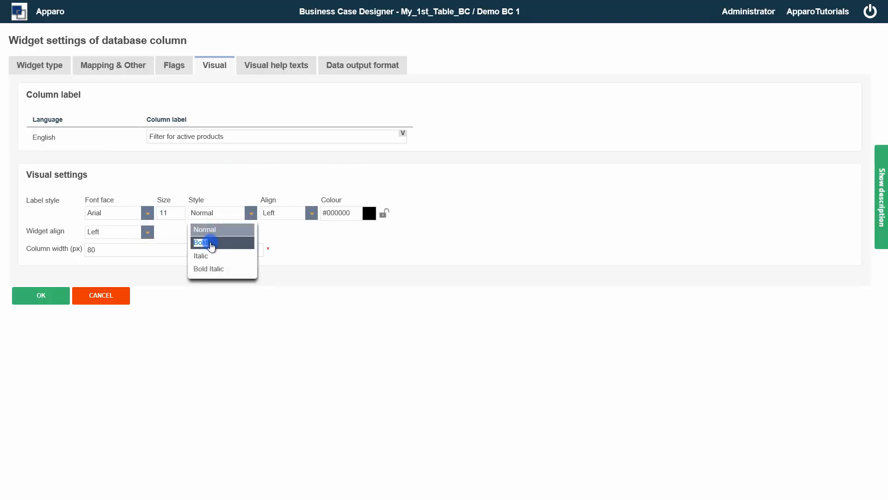
{"action": "left_click", "coordinate": [242, 241]}
{"action": "left_click", "coordinate": [43, 302]}
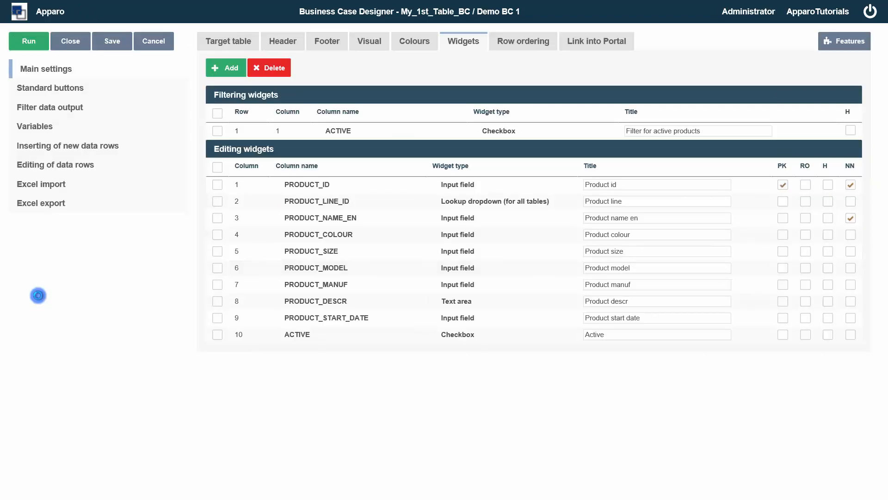
Add a filtering widget of type Lookup multiselect (for all tables) and map it to the PRODUCT_LINE_ID column.
{"action": "left_click", "coordinate": [226, 68]}
{"action": "left_click", "coordinate": [230, 87]}
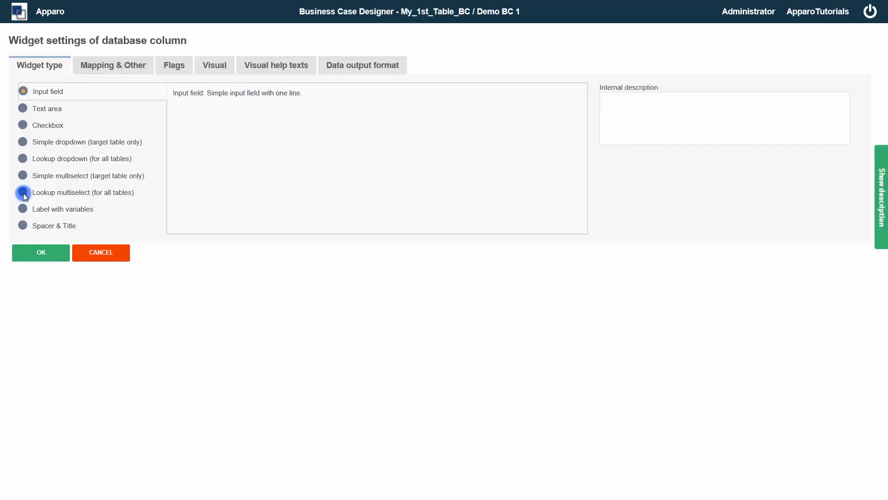
{"action": "left_click", "coordinate": [23, 193]}
{"action": "left_click", "coordinate": [113, 67]}
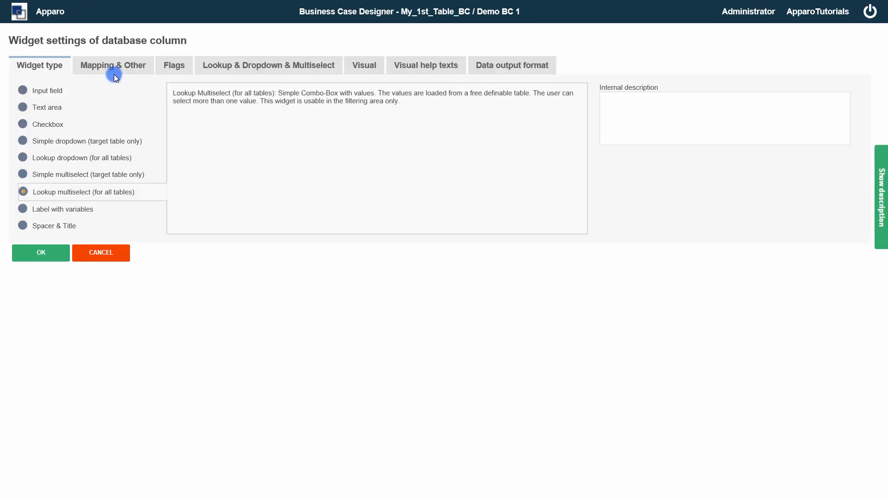
{"action": "left_click", "coordinate": [340, 93]}
{"action": "left_click", "coordinate": [318, 121]}
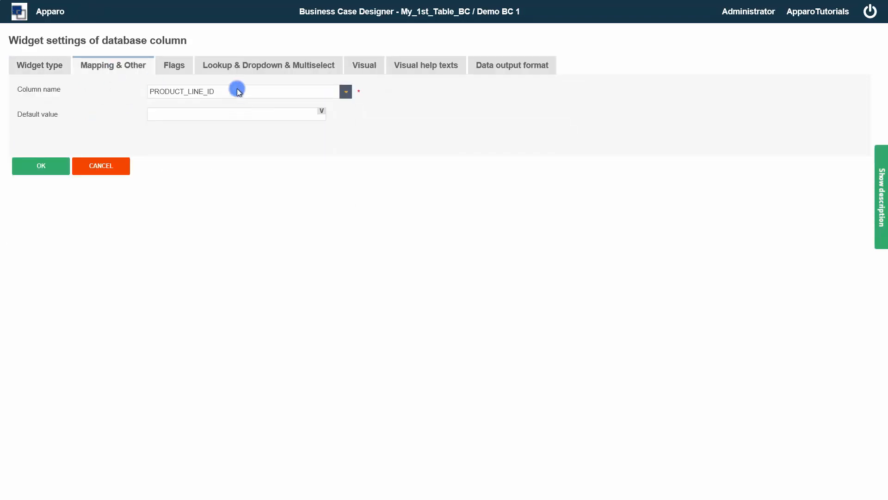
Set the widget's lookup table to SAMPLE_PRODUCT_LINE with key column PRODUCT_LINE_ID, and choose its value column for output.
{"action": "left_click", "coordinate": [253, 68]}
{"action": "left_click", "coordinate": [446, 93]}
{"action": "key", "text": "s"}
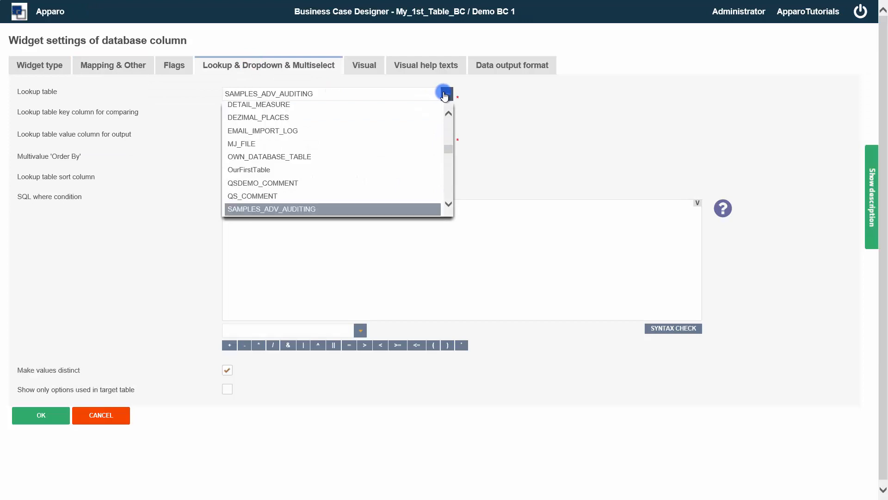
{"action": "scroll", "coordinate": [335, 172], "scroll_direction": "down", "scroll_amount": 3}
{"action": "left_click", "coordinate": [335, 171]}
{"action": "left_click", "coordinate": [407, 114]}
{"action": "left_click", "coordinate": [407, 140]}
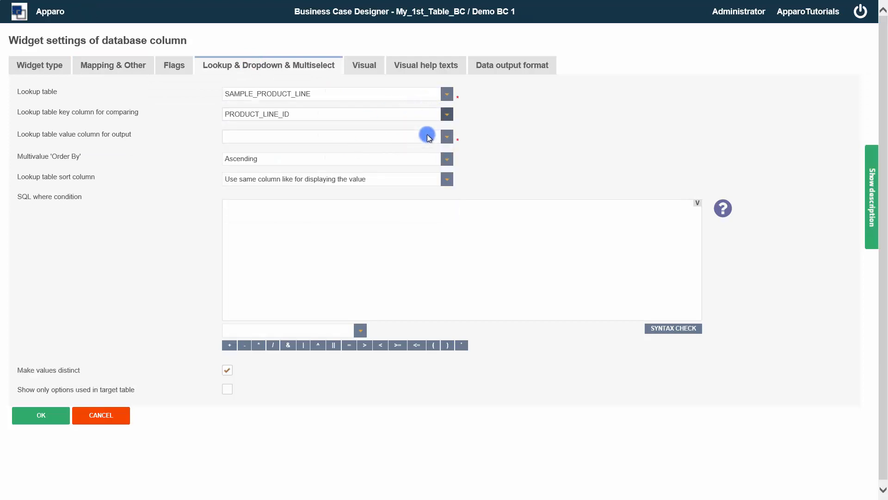
{"action": "left_click", "coordinate": [426, 136]}
{"action": "left_click", "coordinate": [324, 192]}
Label the widget "Filter for product lines" in bold style, set 5 visible rows, and accept its settings.
{"action": "left_click", "coordinate": [363, 65]}
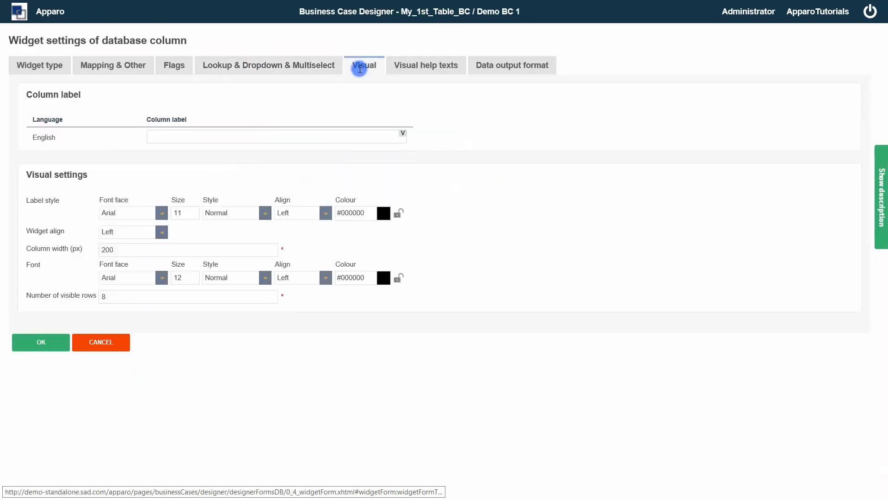
{"action": "left_click", "coordinate": [251, 135]}
{"action": "type", "text": "Filter for product lines"}
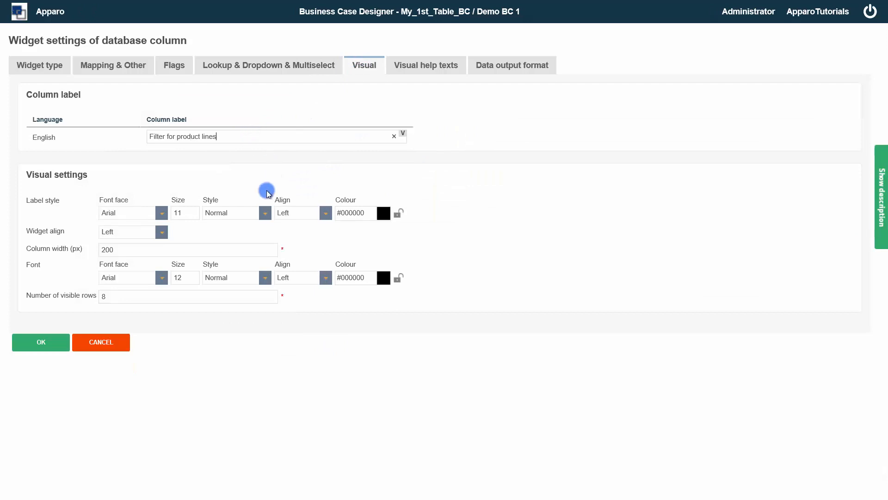
{"action": "left_click", "coordinate": [265, 213]}
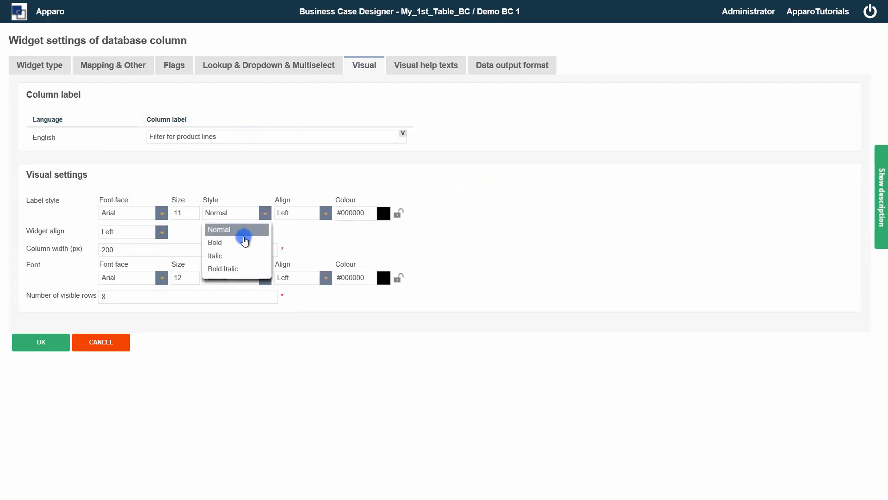
{"action": "left_click", "coordinate": [239, 241]}
{"action": "left_click_drag", "start_coordinate": [111, 296], "coordinate": [89, 295]}
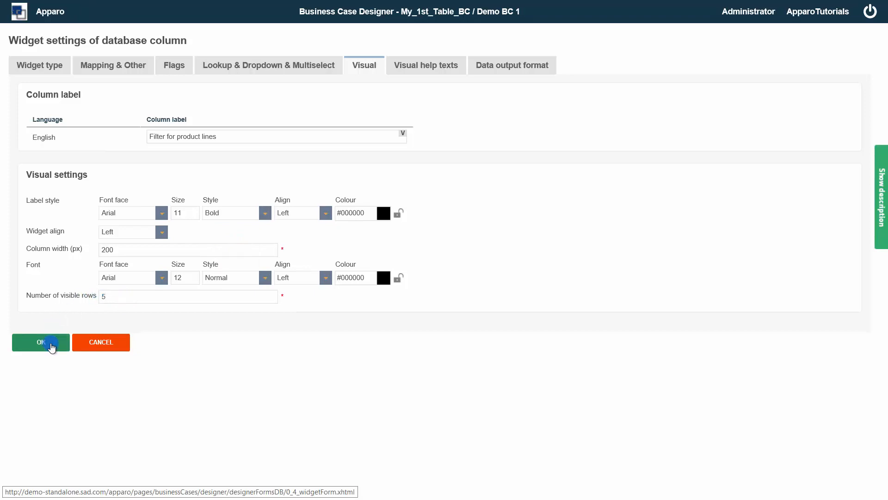
{"action": "left_click", "coordinate": [51, 345]}
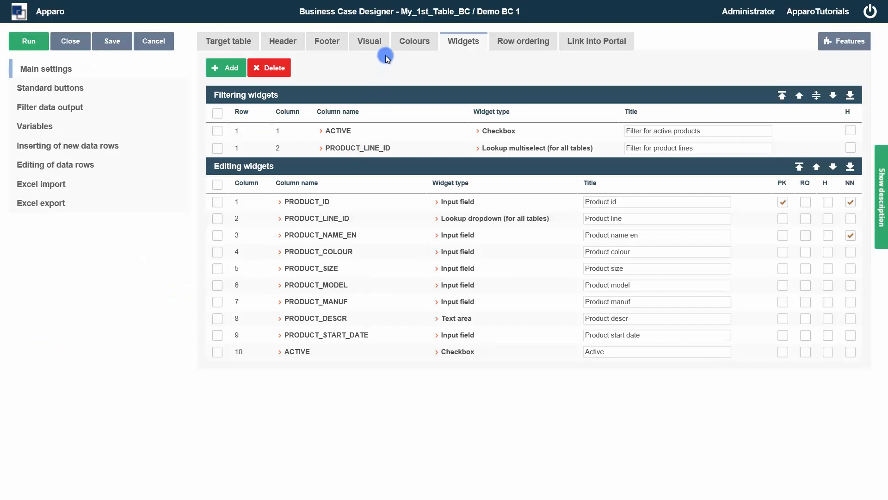
Set the fixed widgets amount to 3 and the maximum shown rows to 19, and run the business case.
{"action": "left_click", "coordinate": [370, 42]}
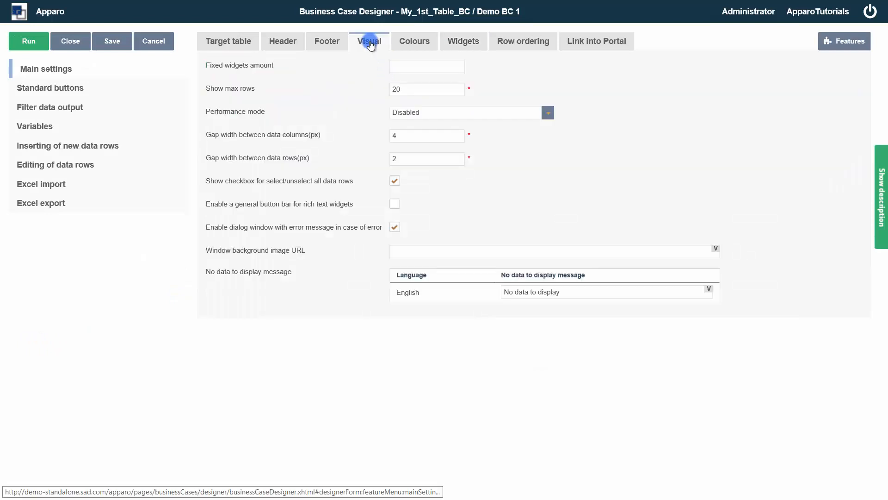
{"action": "left_click", "coordinate": [395, 66]}
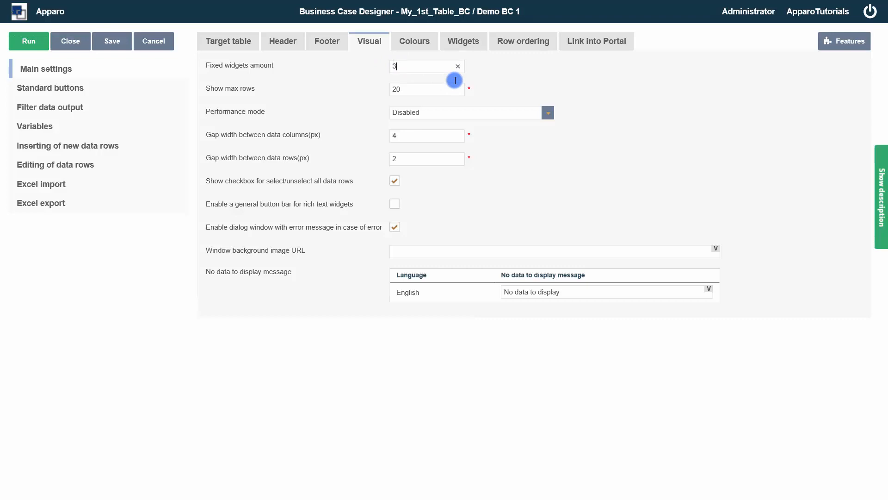
{"action": "type", "text": "3"}
{"action": "left_click", "coordinate": [406, 89]}
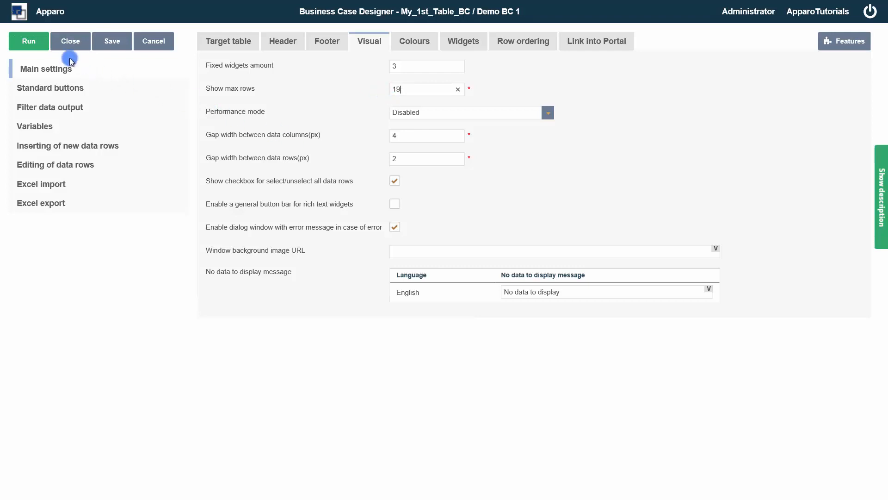
{"action": "left_click", "coordinate": [26, 44]}
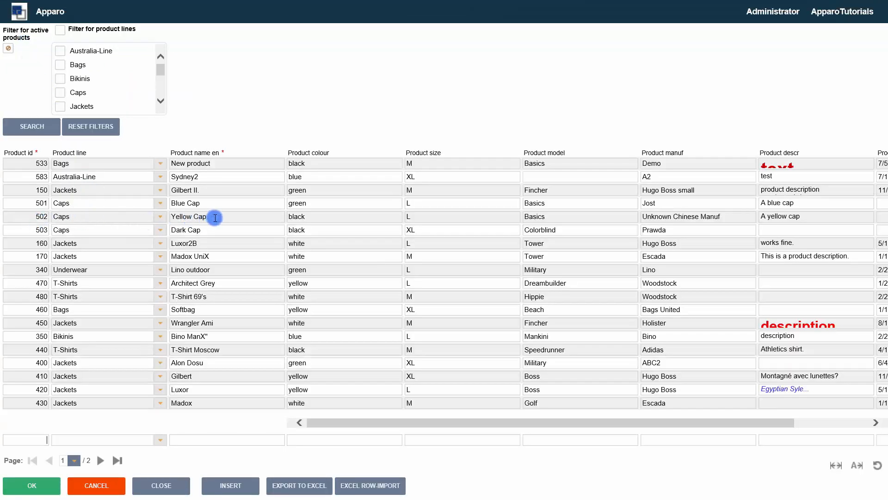
Filter the table for active products with all product lines selected, and run the search.
{"action": "mouse_move", "coordinate": [318, 419]}
{"action": "left_mouse_down"}
{"action": "mouse_move", "coordinate": [526, 420]}
{"action": "mouse_move", "coordinate": [305, 429]}
{"action": "left_mouse_up"}
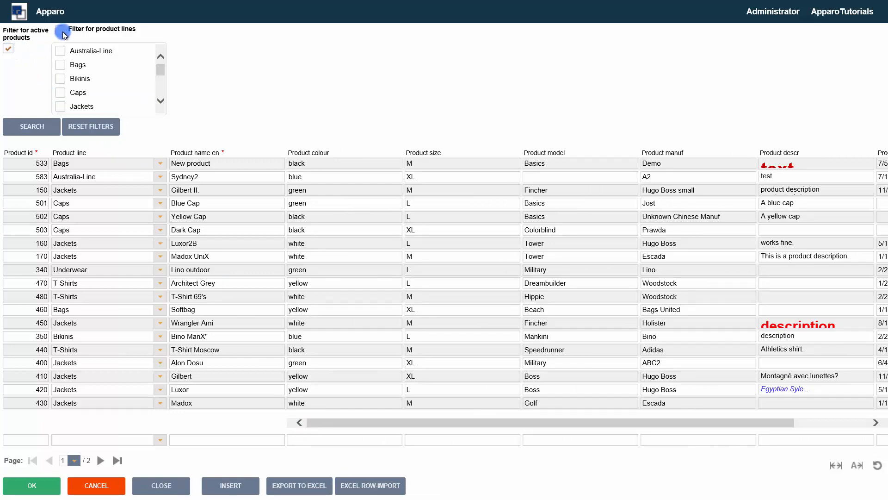
{"action": "left_click", "coordinate": [60, 51]}
{"action": "left_click", "coordinate": [61, 65]}
{"action": "left_click", "coordinate": [60, 29]}
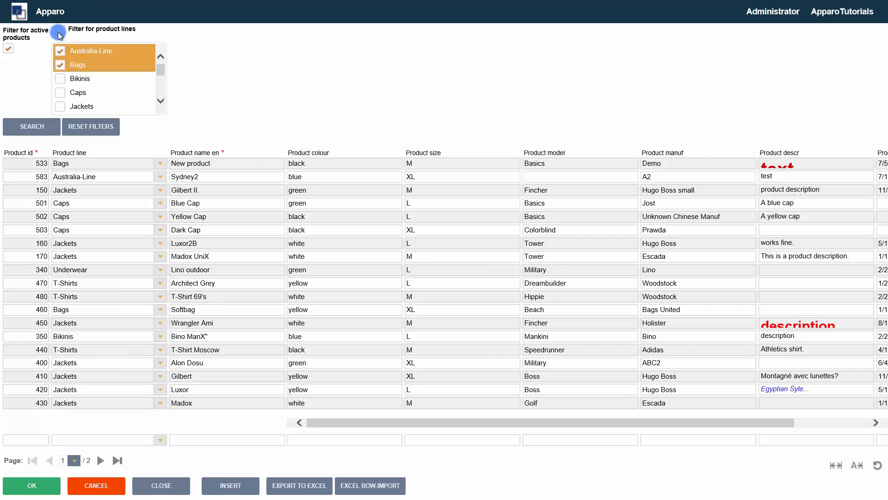
{"action": "left_click", "coordinate": [32, 127]}
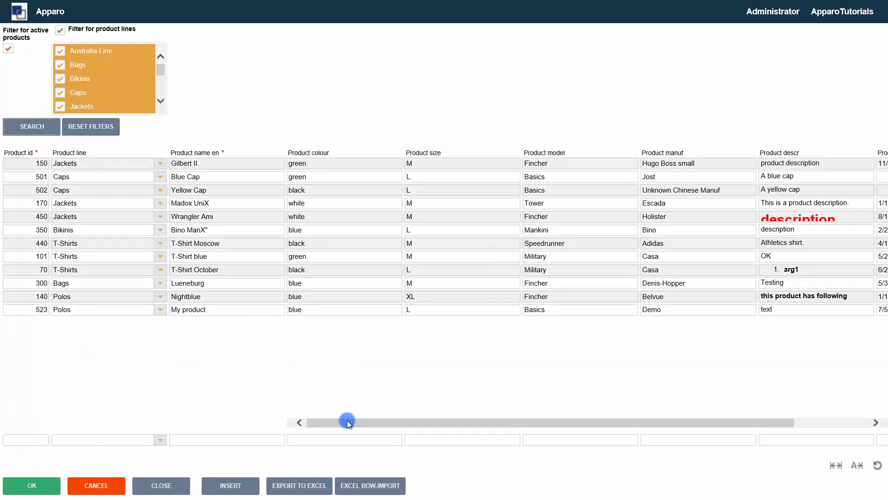
Format the word "finish" in product 150's description as bold red text and confirm the description.
{"action": "left_click_drag", "start_coordinate": [347, 421], "coordinate": [462, 422]}
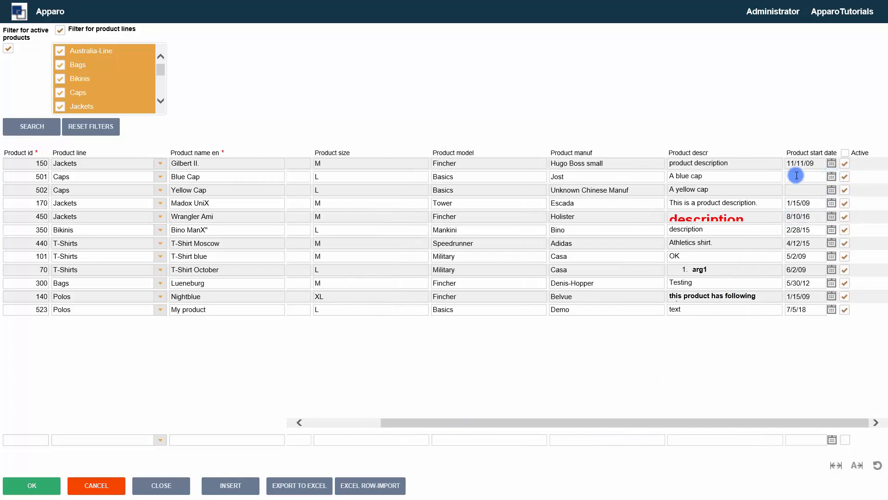
{"action": "left_click", "coordinate": [733, 162]}
{"action": "double_click", "coordinate": [733, 162]}
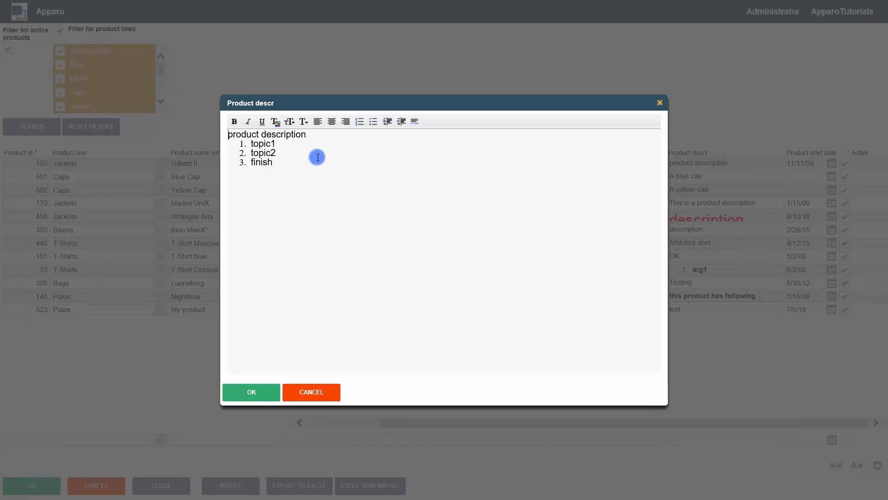
{"action": "left_click_drag", "start_coordinate": [289, 160], "coordinate": [224, 161]}
{"action": "left_click", "coordinate": [235, 122]}
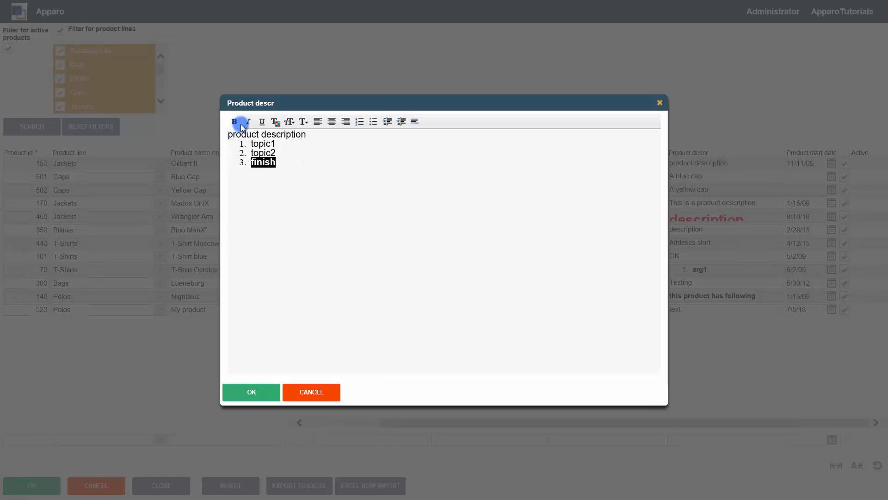
{"action": "left_click", "coordinate": [276, 122]}
{"action": "left_click", "coordinate": [282, 151]}
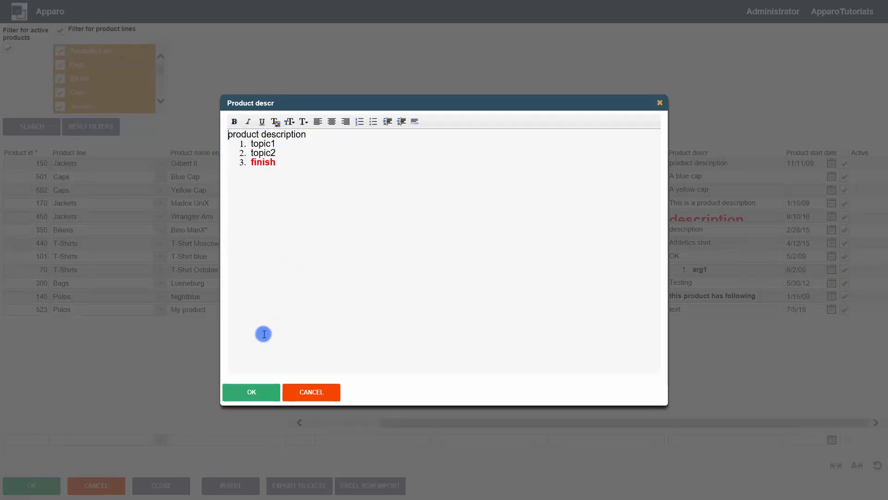
{"action": "left_click", "coordinate": [251, 392]}
Reset the filters and fill the empty insert row with product line Jackets and product name "Product".
{"action": "left_click", "coordinate": [99, 132]}
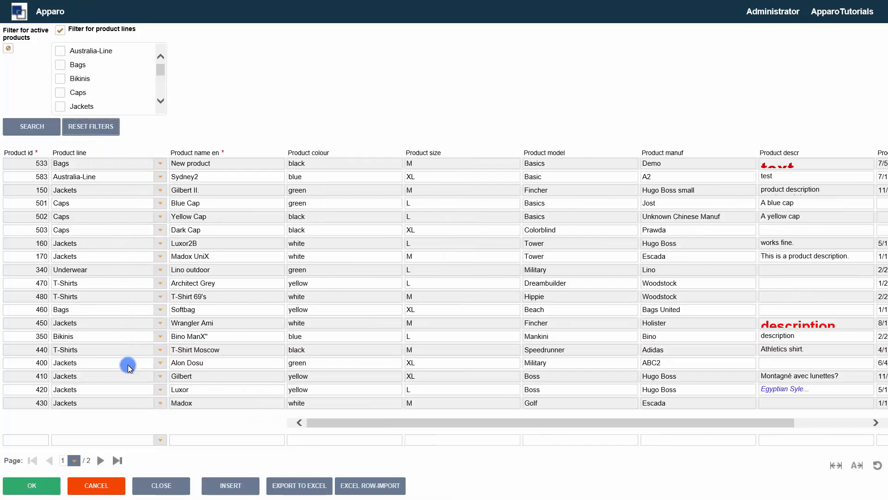
{"action": "left_click", "coordinate": [159, 439]}
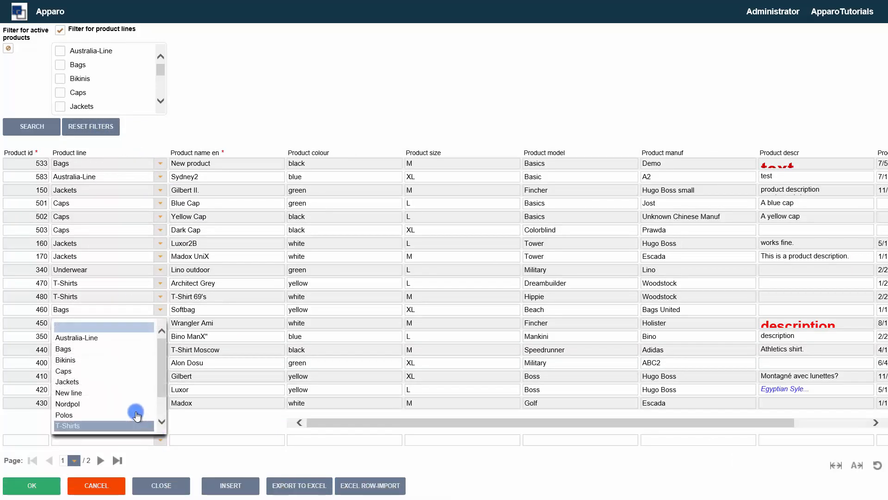
{"action": "left_click", "coordinate": [117, 390]}
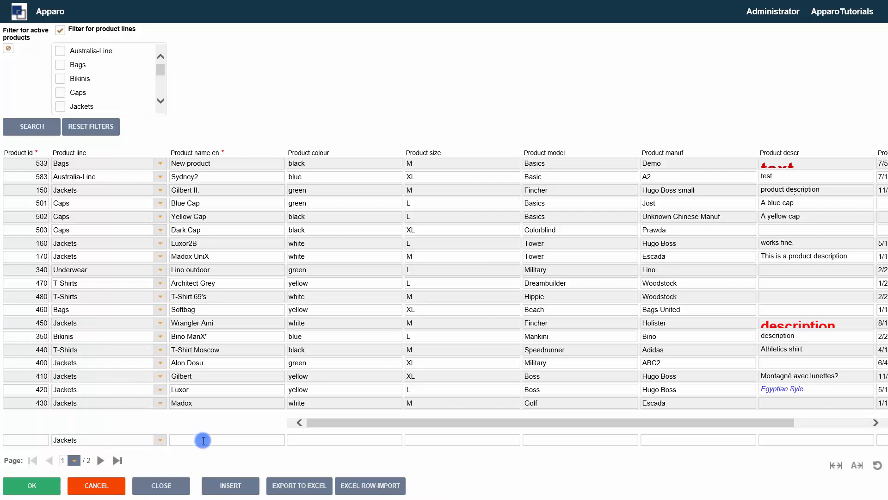
{"action": "left_click", "coordinate": [204, 440]}
{"action": "type", "text": "Product"}
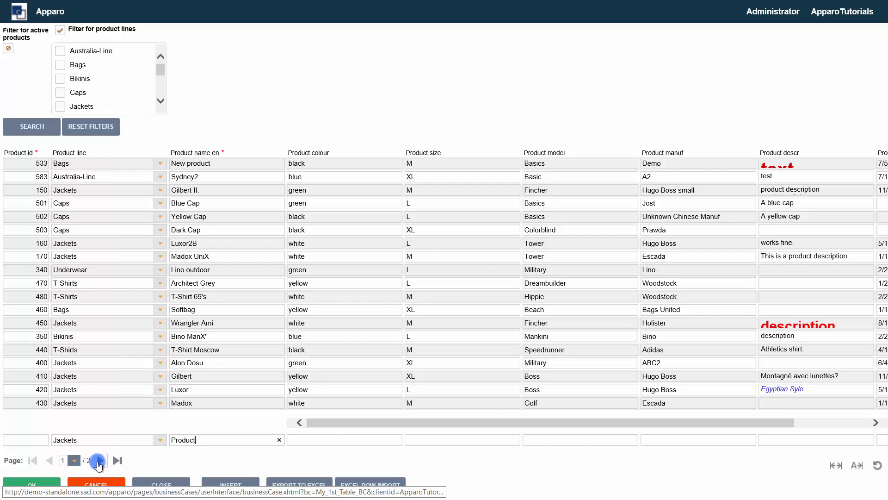
Show page 2 of the product rows and close the running business case.
{"action": "left_click", "coordinate": [75, 461]}
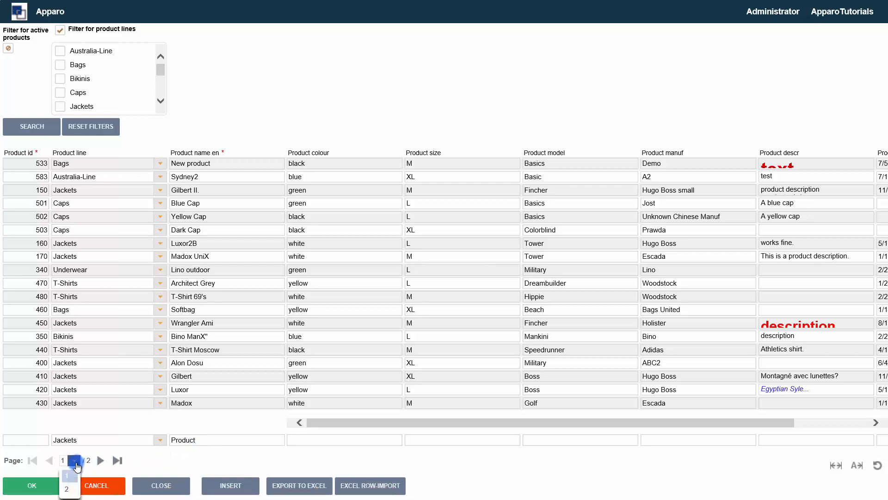
{"action": "left_click", "coordinate": [99, 460]}
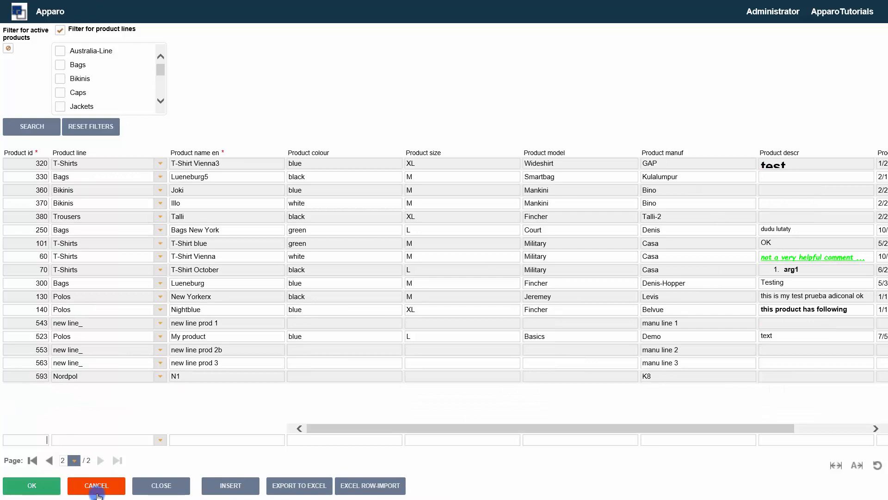
{"action": "left_click", "coordinate": [157, 486]}
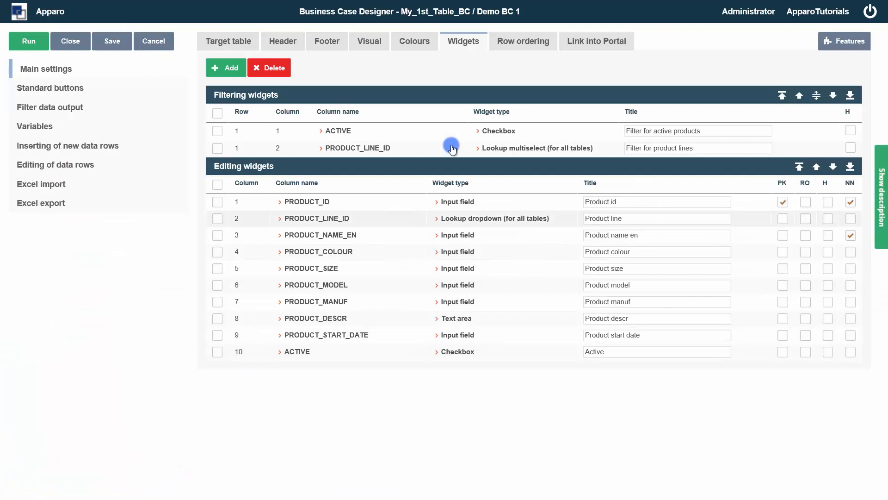
Make the portal entry name "Demo BC 1" bold and create the entry in the ApparoTutorials portal folder.
{"action": "left_click", "coordinate": [586, 46]}
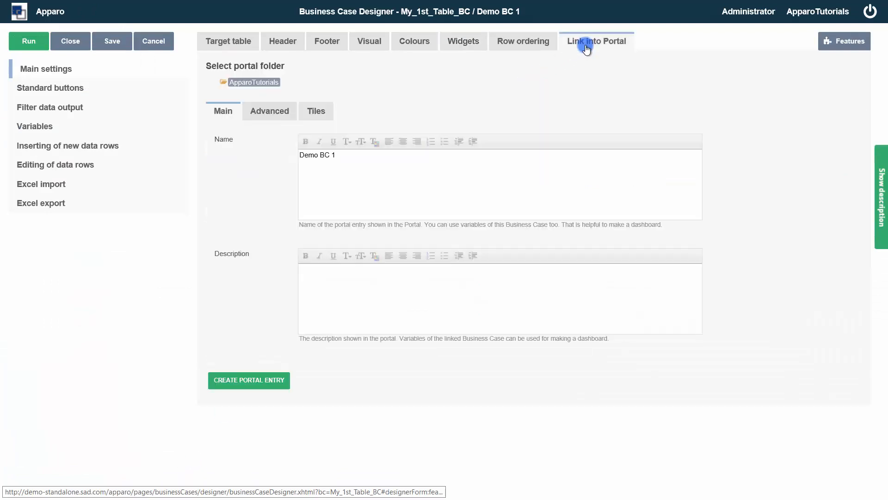
{"action": "left_click", "coordinate": [359, 155]}
{"action": "left_click_drag", "start_coordinate": [358, 155], "coordinate": [292, 155]}
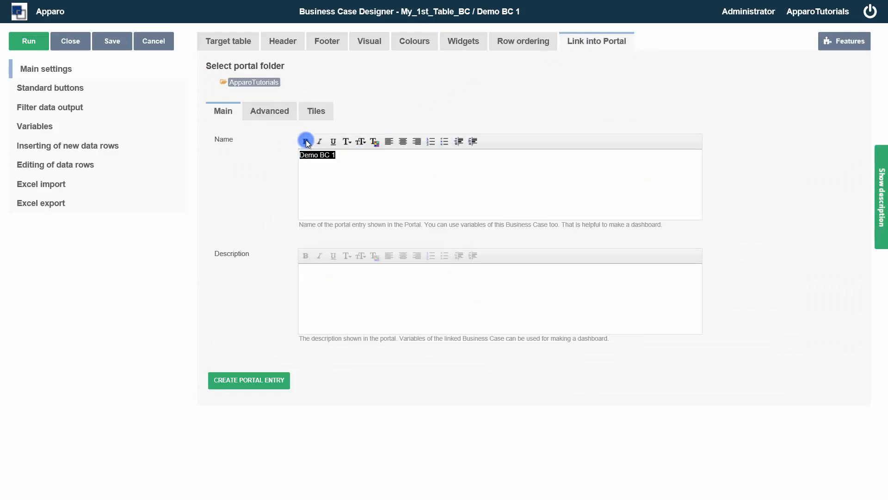
{"action": "left_click", "coordinate": [305, 141]}
{"action": "left_click", "coordinate": [345, 171]}
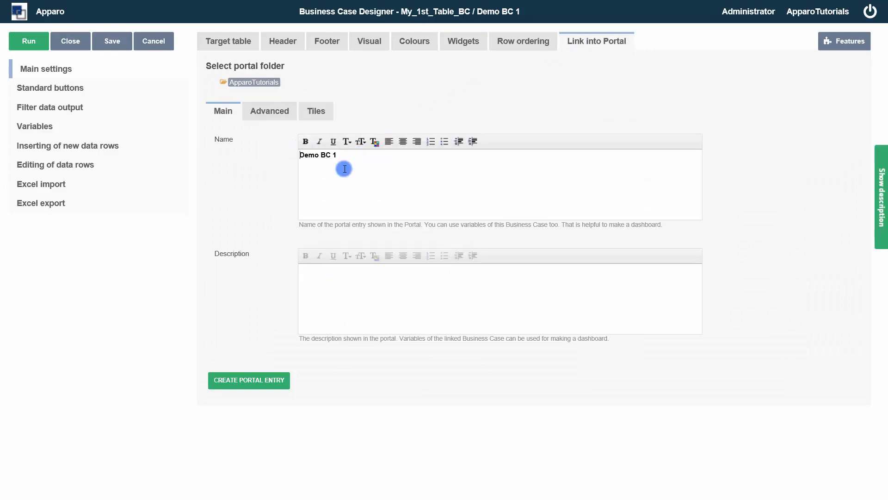
{"action": "left_click", "coordinate": [241, 386]}
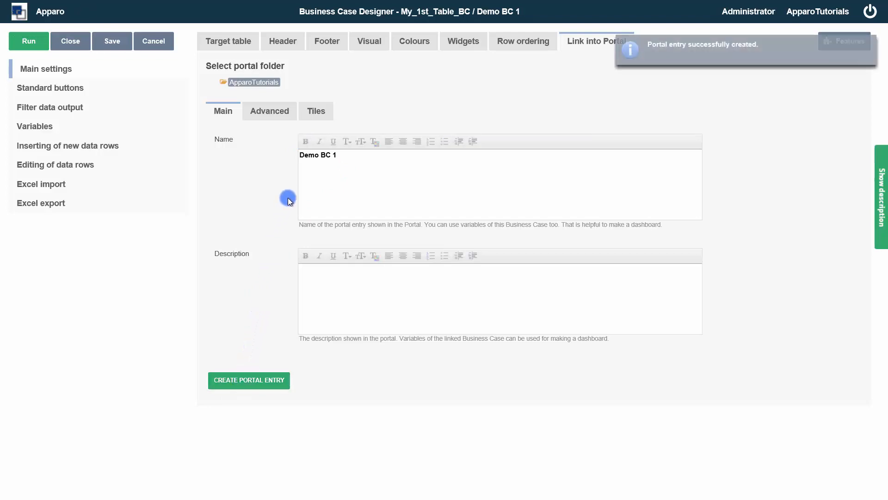
Copy the direct URL of the business case from the advanced portal link settings.
{"action": "left_click", "coordinate": [269, 106]}
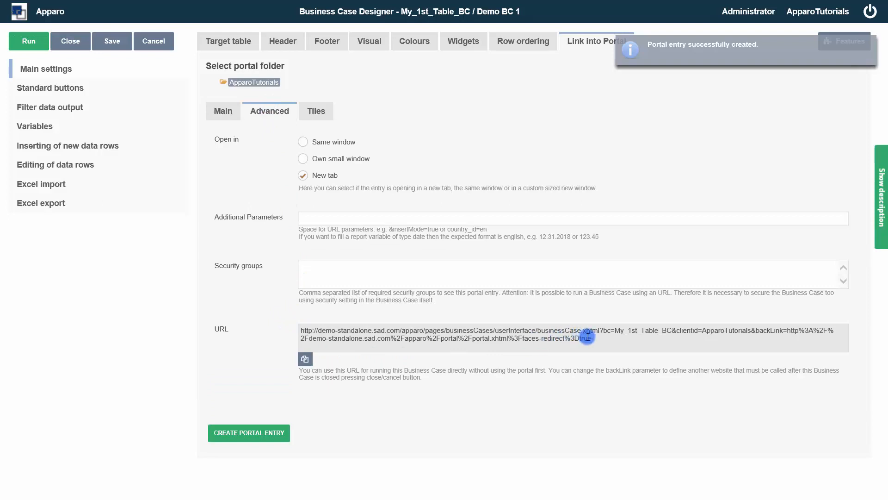
{"action": "left_click_drag", "start_coordinate": [592, 338], "coordinate": [301, 331]}
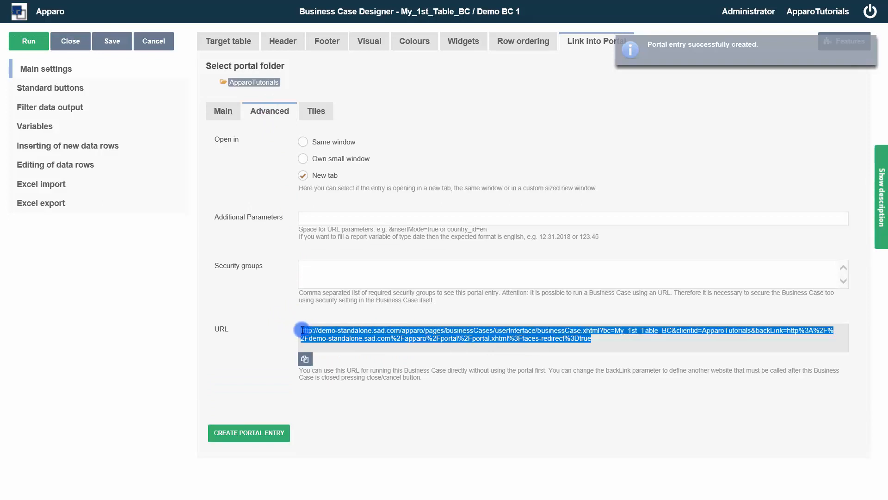
{"action": "left_click", "coordinate": [305, 360]}
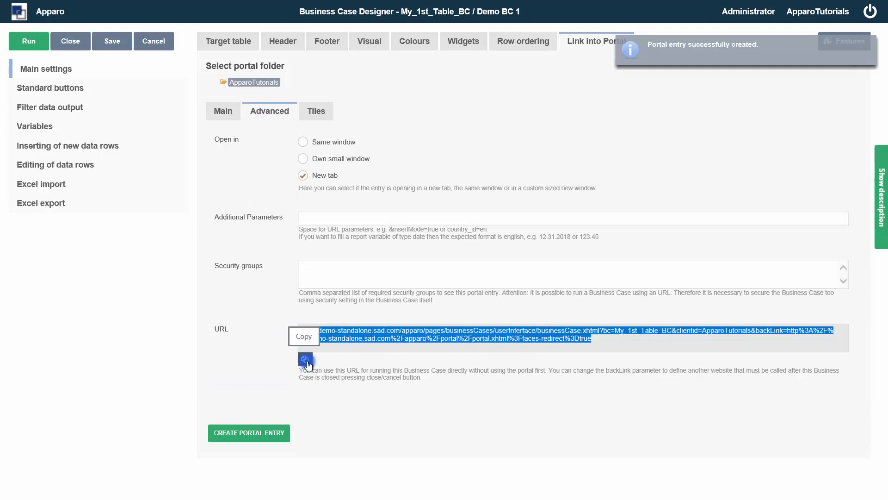
Open the Demo BC 1 entry from the portal to check that it runs, close it and return to the designer.
{"action": "left_click", "coordinate": [78, 51]}
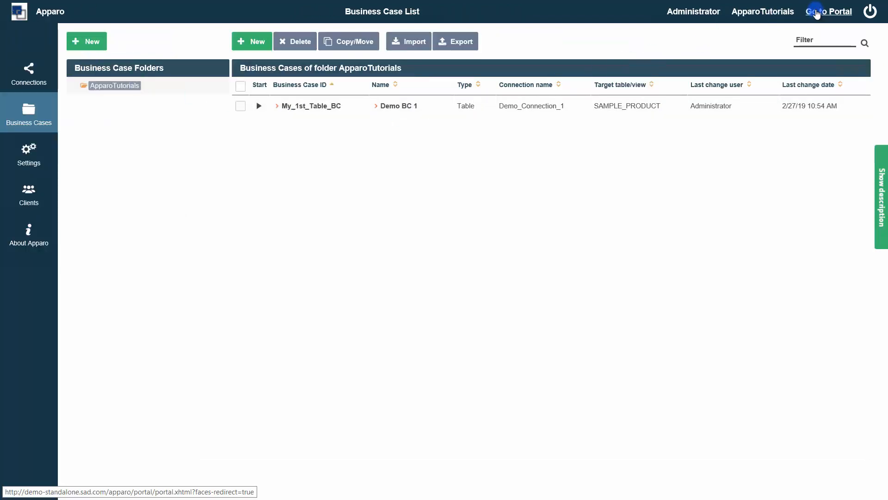
{"action": "left_click", "coordinate": [817, 12]}
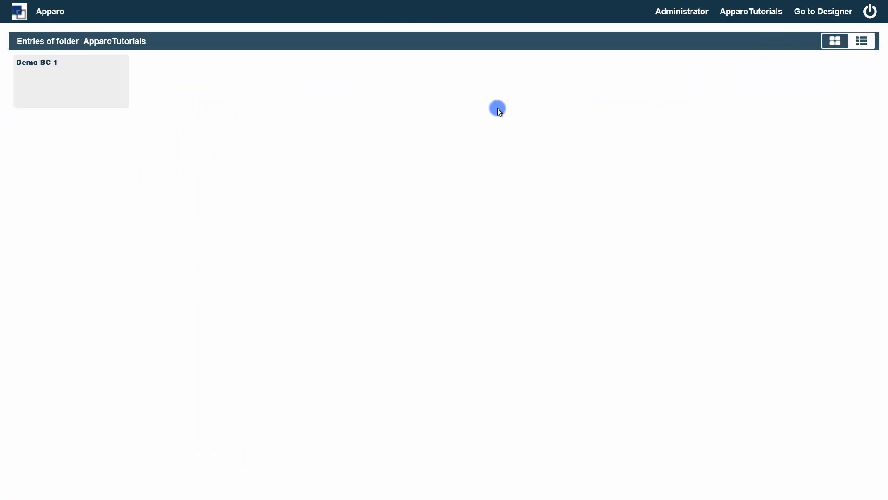
{"action": "left_click", "coordinate": [86, 84]}
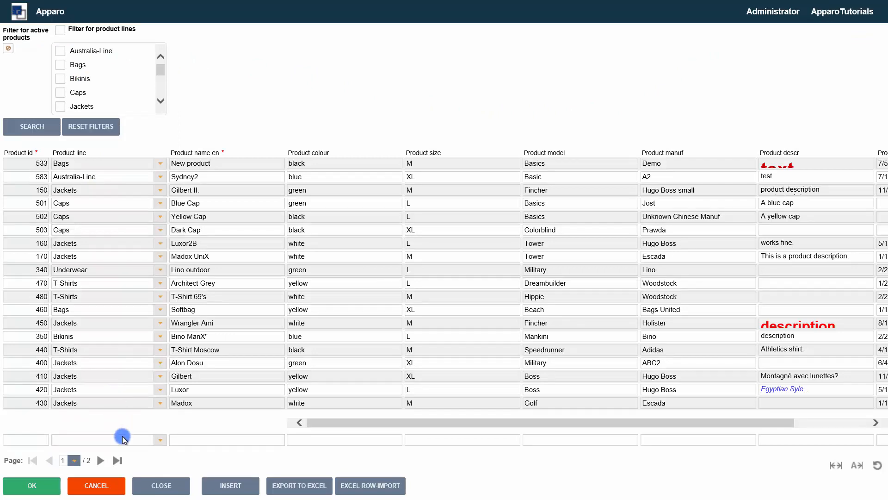
{"action": "left_click", "coordinate": [145, 484]}
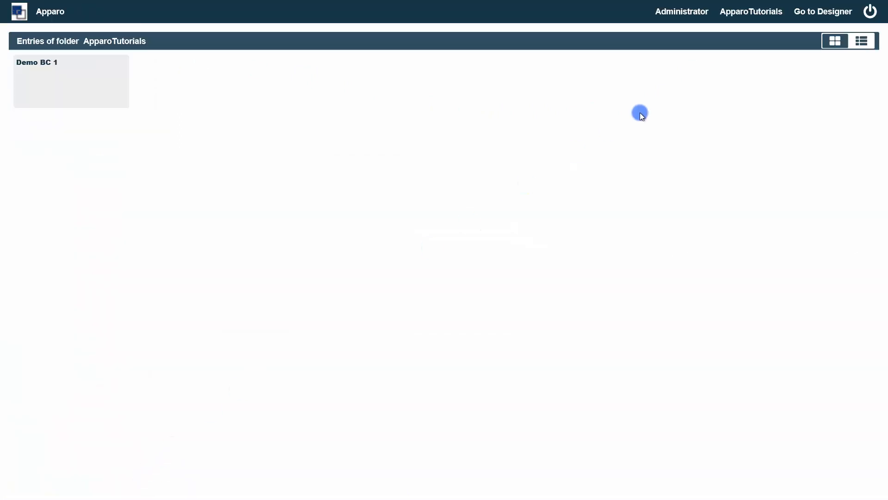
{"action": "left_click", "coordinate": [813, 11]}
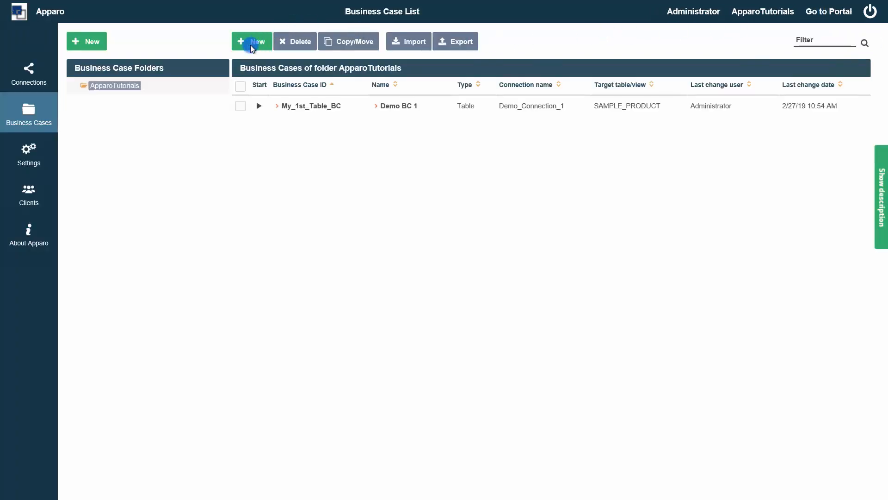
Create a new business case with identifier My_1st_Single_BC, name "Detail view" and target table SAMPLE_PRODUCT.
{"action": "left_click", "coordinate": [251, 42]}
{"action": "left_click", "coordinate": [240, 113]}
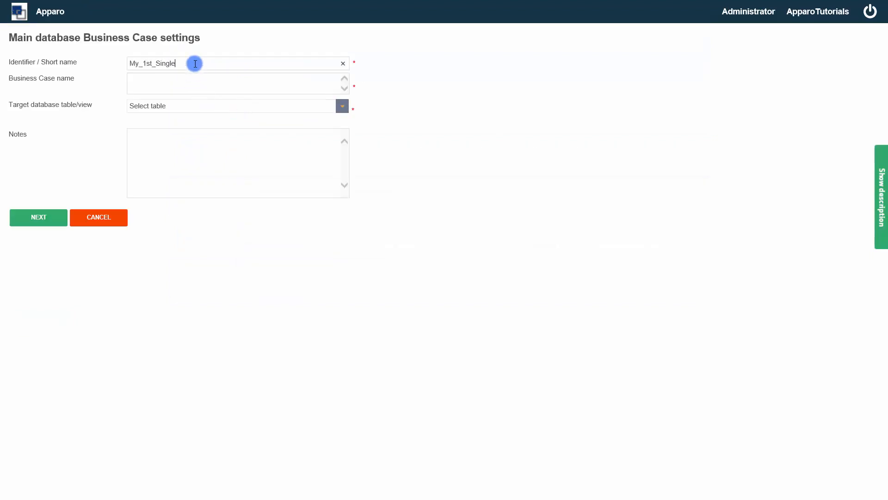
{"action": "left_click", "coordinate": [185, 78]}
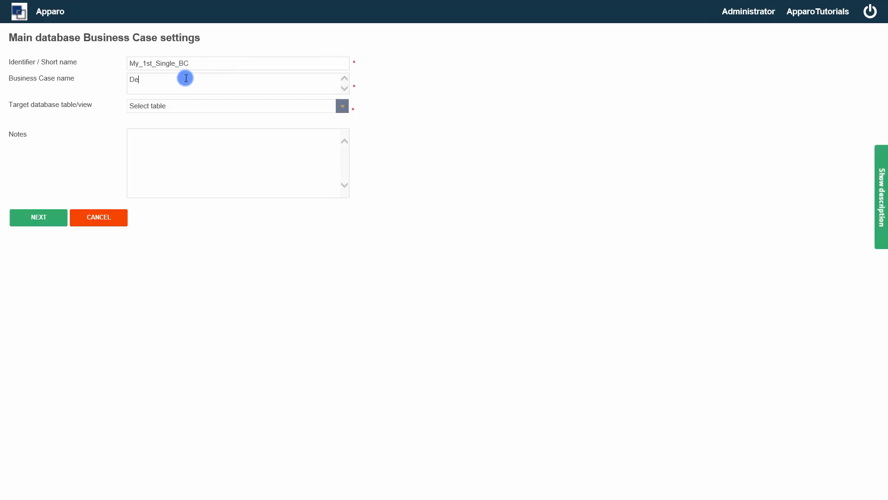
{"action": "left_click", "coordinate": [269, 105]}
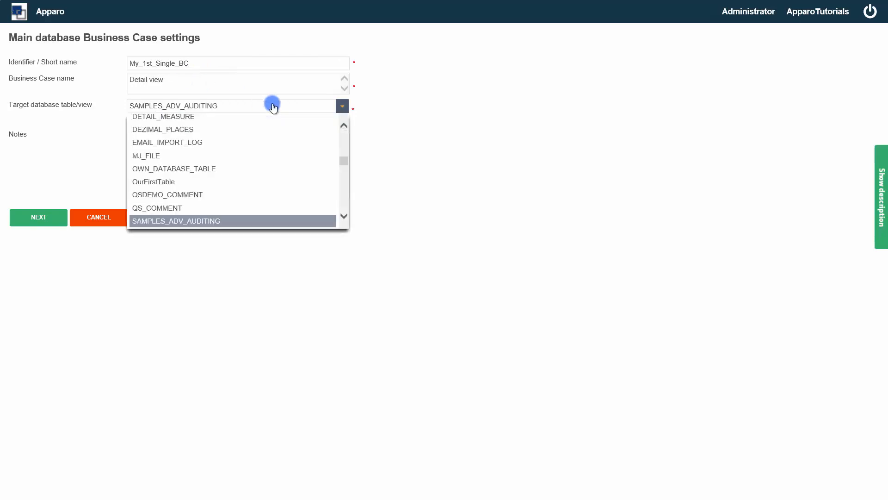
{"action": "scroll", "coordinate": [266, 171], "scroll_direction": "down", "scroll_amount": 6}
{"action": "scroll", "coordinate": [265, 169], "scroll_direction": "down", "scroll_amount": 3}
{"action": "left_click", "coordinate": [240, 152]}
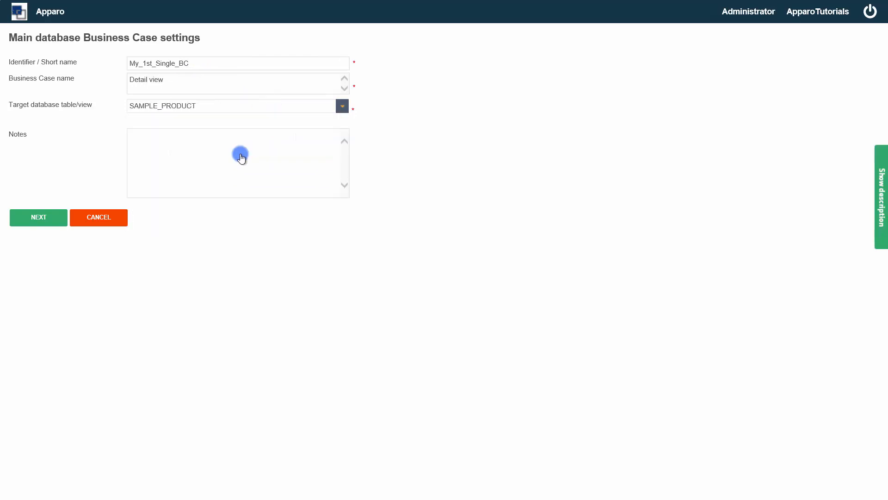
{"action": "left_click", "coordinate": [51, 217]}
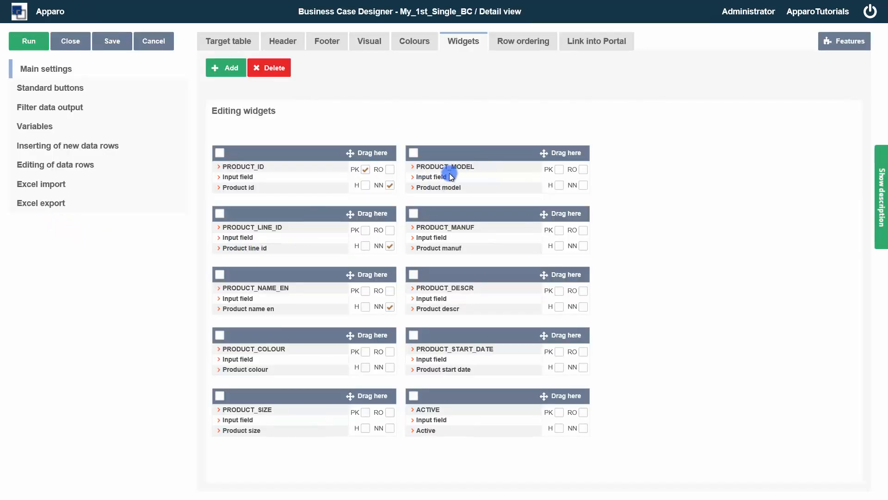
Make the PRODUCT_ID widget read-only, and test-run the business case to check its detail form.
{"action": "left_click", "coordinate": [389, 170]}
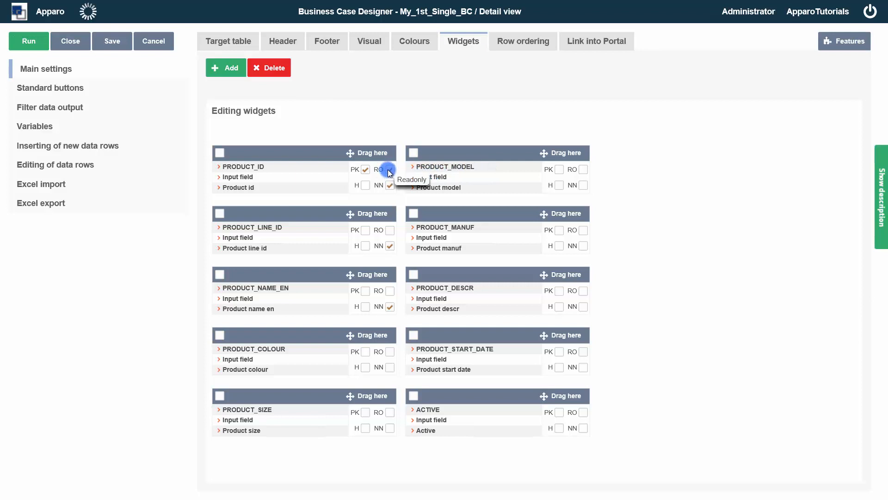
{"action": "left_click", "coordinate": [33, 44]}
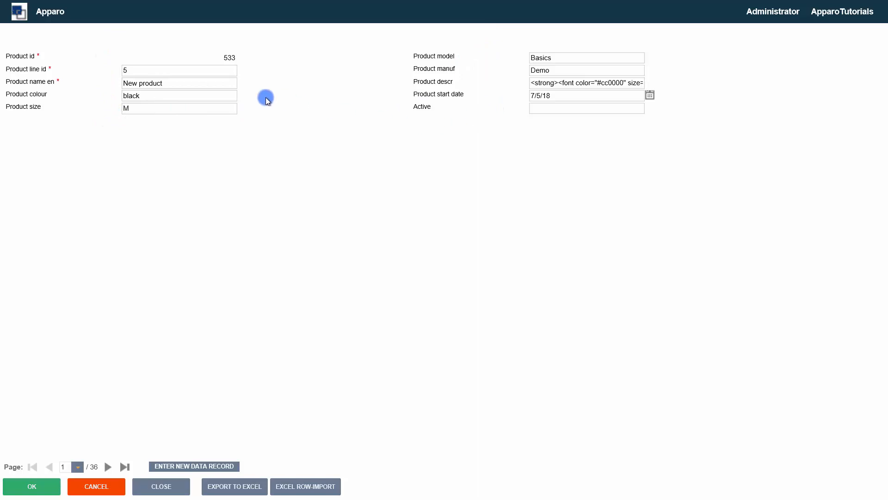
{"action": "left_click", "coordinate": [558, 108]}
{"action": "left_click", "coordinate": [171, 484]}
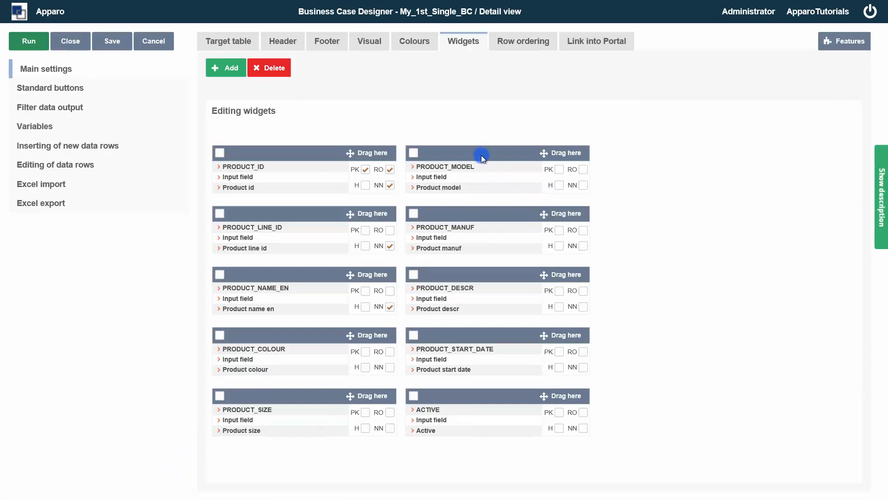
Move the PRODUCT_MODEL, PRODUCT_MANUF, PRODUCT_START_DATE and ACTIVE widgets below PRODUCT_SIZE in the first column, and PRODUCT_DESCR beside PRODUCT_ID.
{"action": "left_click_drag", "start_coordinate": [484, 153], "coordinate": [268, 444]}
{"action": "scroll", "coordinate": [435, 219], "scroll_direction": "down", "scroll_amount": 1}
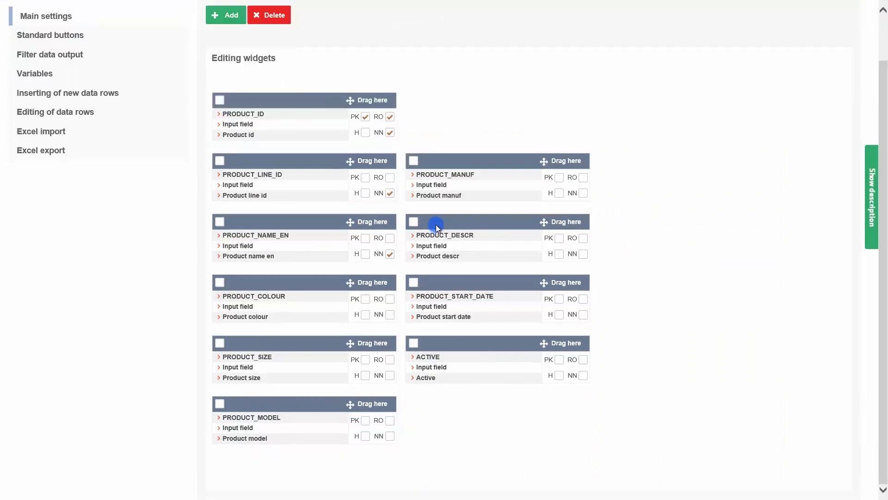
{"action": "left_click_drag", "start_coordinate": [422, 208], "coordinate": [272, 453]}
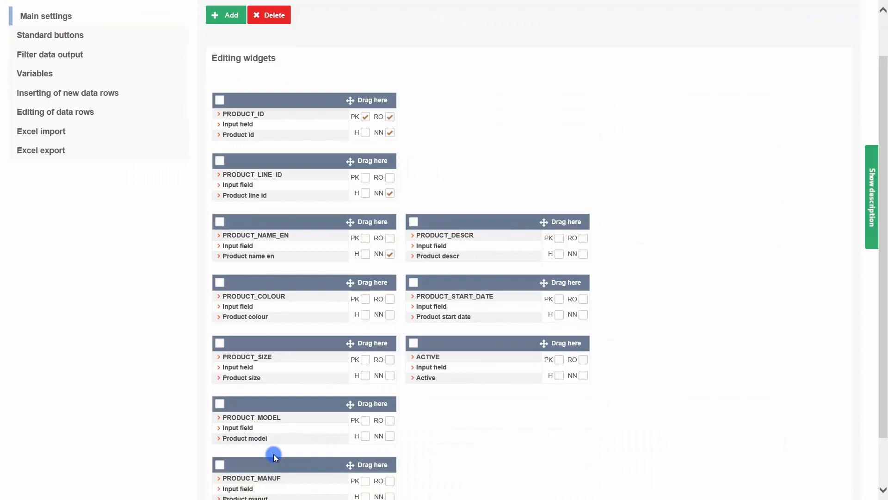
{"action": "scroll", "coordinate": [395, 329], "scroll_direction": "down", "scroll_amount": 1}
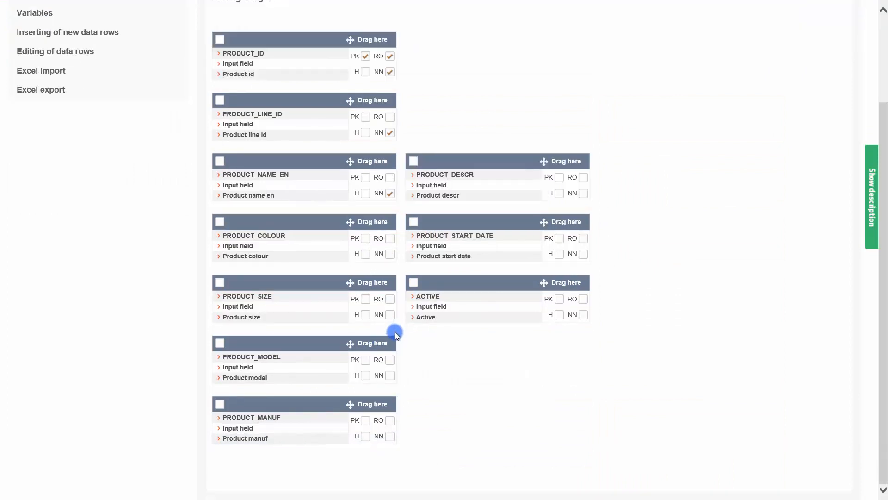
{"action": "left_click_drag", "start_coordinate": [456, 234], "coordinate": [283, 456]}
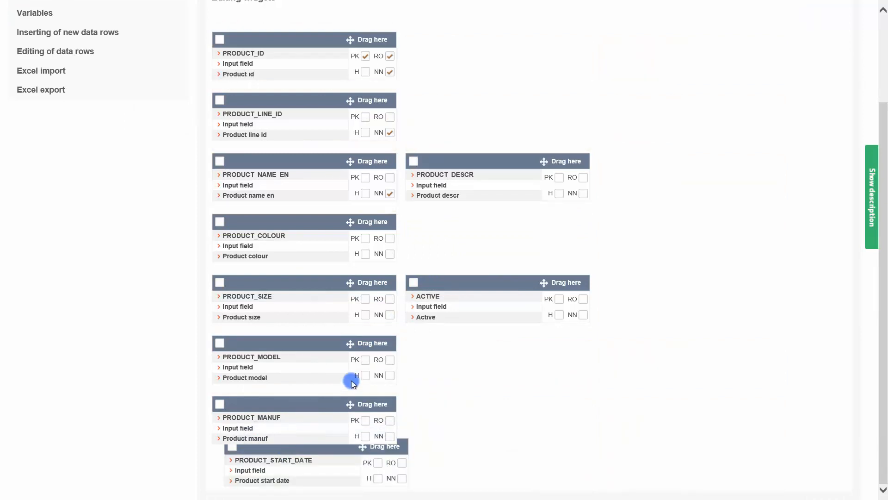
{"action": "scroll", "coordinate": [374, 369], "scroll_direction": "down", "scroll_amount": 1}
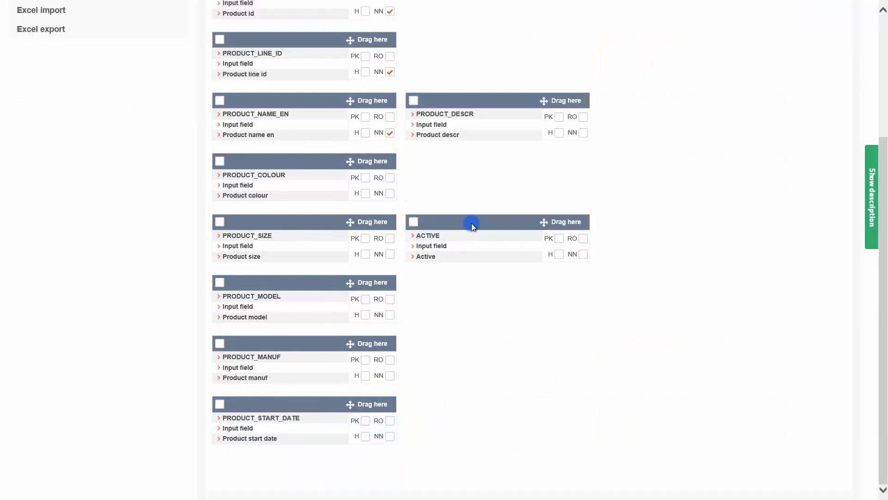
{"action": "left_click_drag", "start_coordinate": [472, 222], "coordinate": [271, 464]}
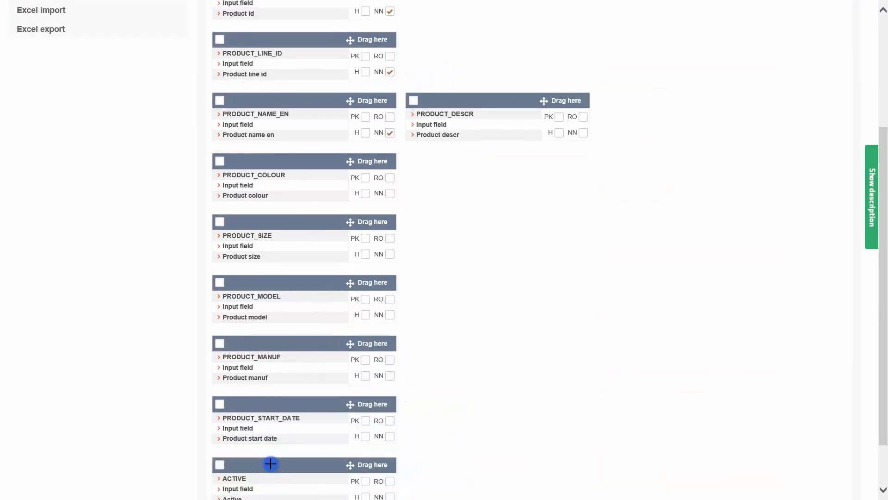
{"action": "scroll", "coordinate": [384, 389], "scroll_direction": "up", "scroll_amount": 3}
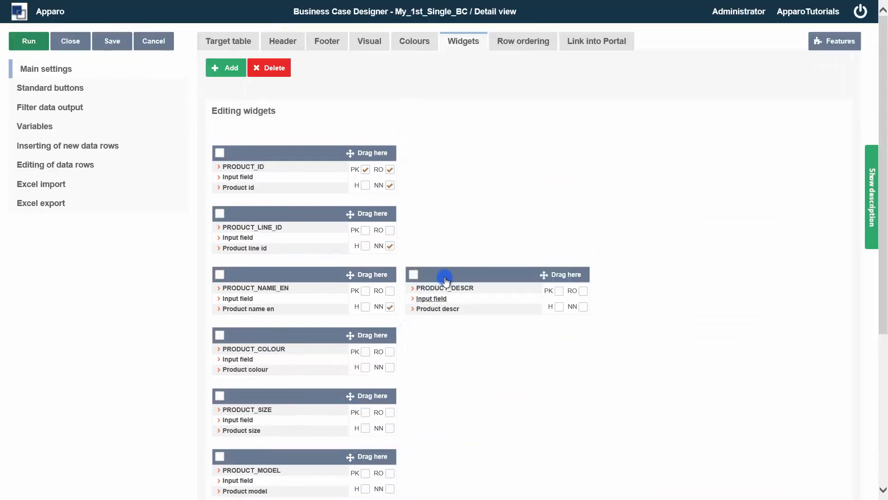
{"action": "left_click_drag", "start_coordinate": [451, 273], "coordinate": [455, 179]}
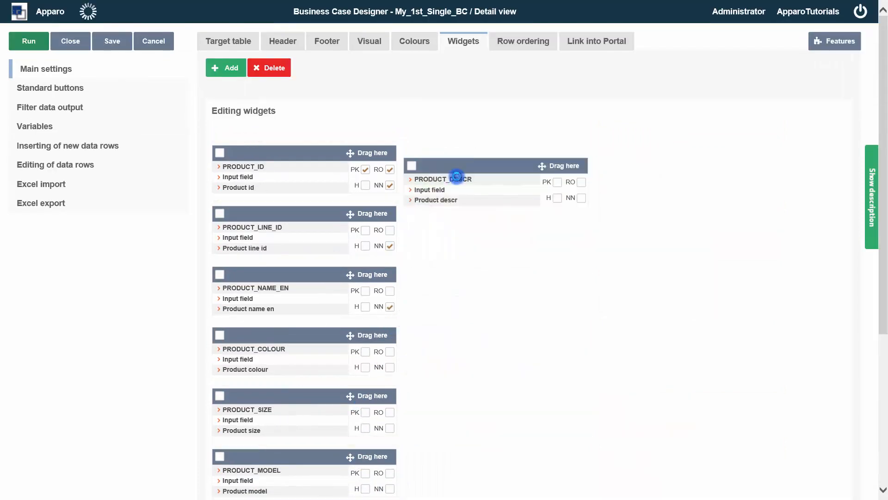
Change the PRODUCT_LINE_ID widget to a lookup dropdown for all tables, using SAMPLE_PRODUCT_LINE as the lookup table.
{"action": "left_click", "coordinate": [261, 228]}
{"action": "left_click", "coordinate": [29, 64]}
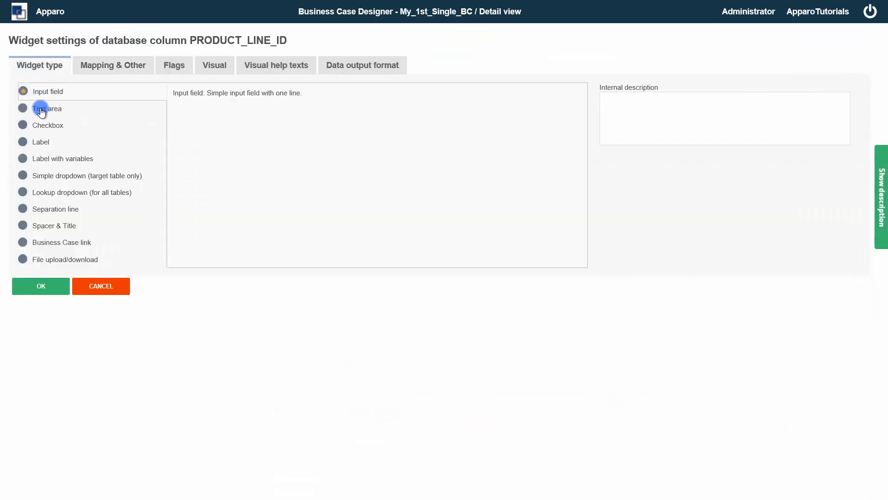
{"action": "left_click", "coordinate": [211, 65]}
{"action": "left_click", "coordinate": [300, 95]}
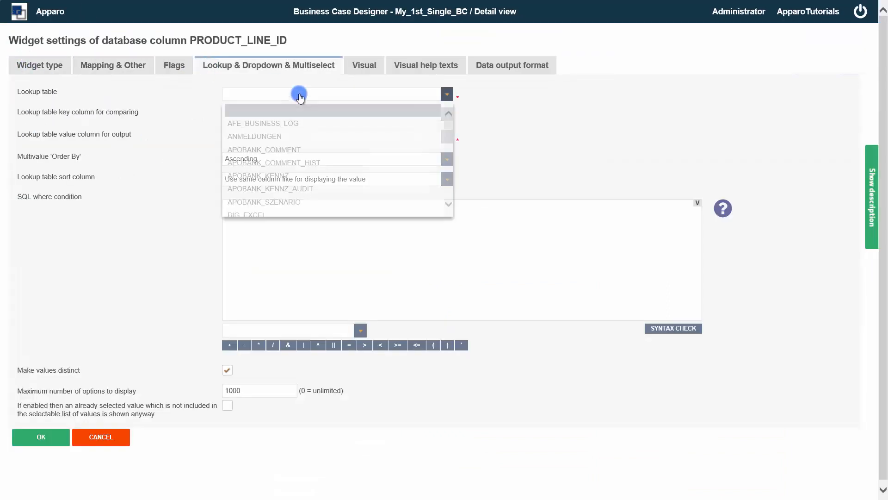
{"action": "key", "text": "s"}
{"action": "scroll", "coordinate": [298, 126], "scroll_direction": "down", "scroll_amount": 10}
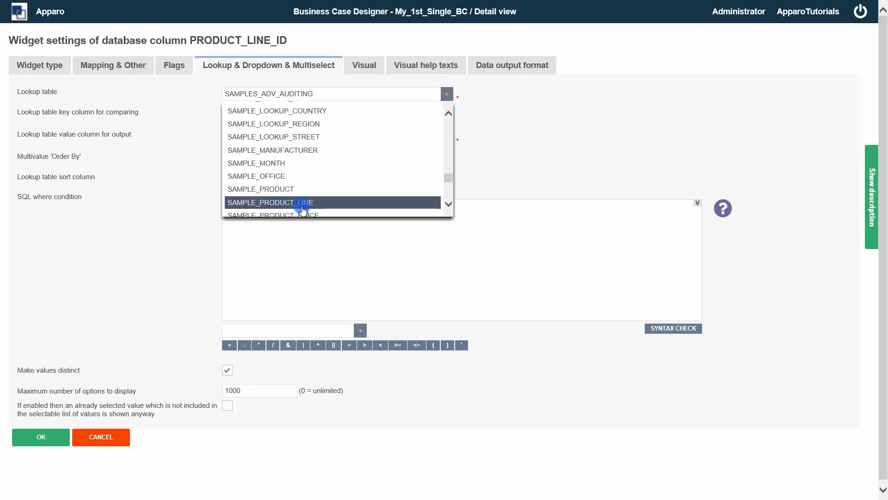
{"action": "left_click", "coordinate": [357, 200]}
Set the lookup key column to PRODUCT_LINE_ID and the output value column to PRODUCT_LINE_NAME_EN.
{"action": "left_click", "coordinate": [447, 115]}
{"action": "left_click", "coordinate": [398, 145]}
{"action": "left_click", "coordinate": [447, 136]}
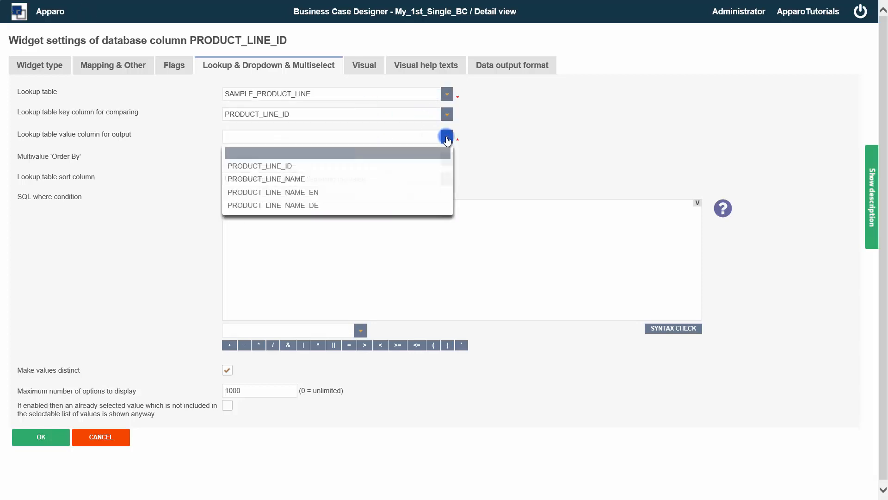
{"action": "left_click", "coordinate": [371, 189]}
Label the PRODUCT_LINE_ID widget "Product line" in English and accept its widget settings.
{"action": "left_click", "coordinate": [364, 65]}
{"action": "left_click", "coordinate": [224, 138]}
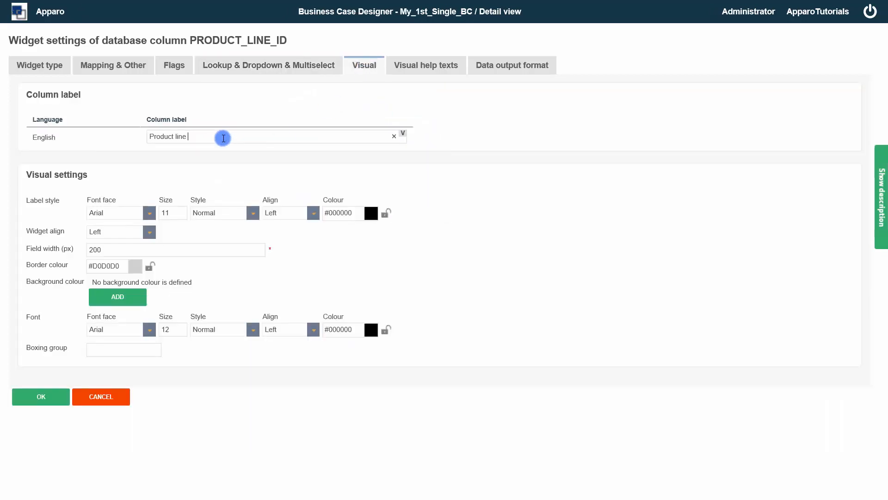
{"action": "left_click", "coordinate": [41, 397]}
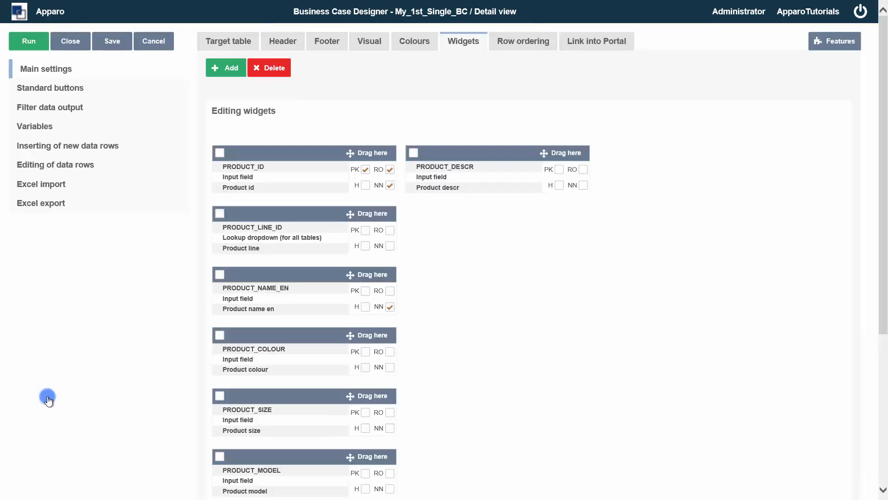
Change the ACTIVE widget to a checkbox with checked value 1 and unchecked value 0.
{"action": "scroll", "coordinate": [196, 384], "scroll_direction": "down", "scroll_amount": 5}
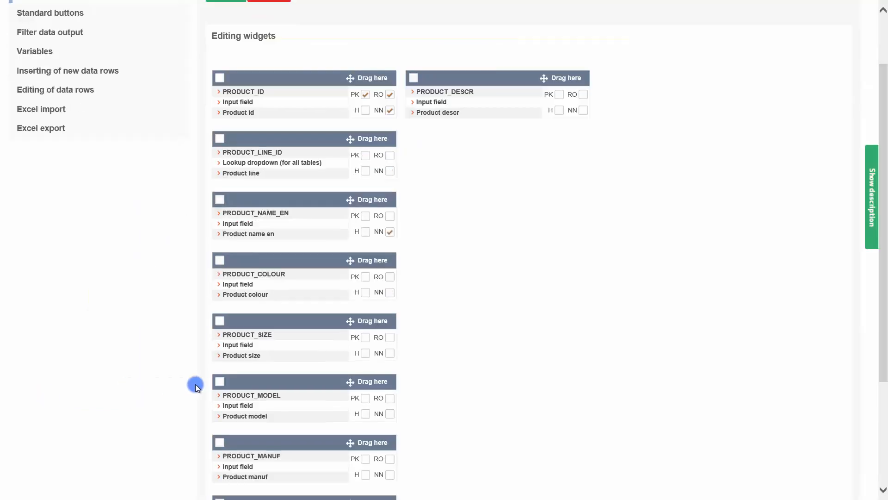
{"action": "left_click", "coordinate": [240, 419]}
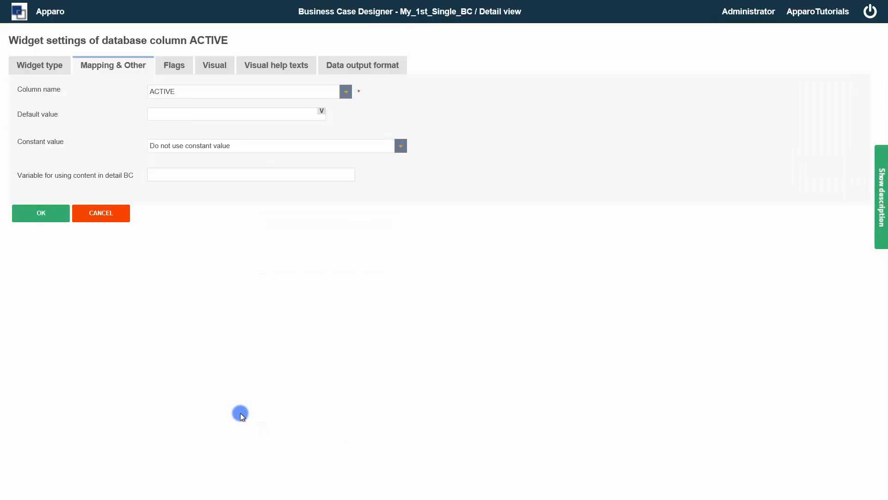
{"action": "left_click", "coordinate": [46, 65]}
{"action": "left_click", "coordinate": [23, 128]}
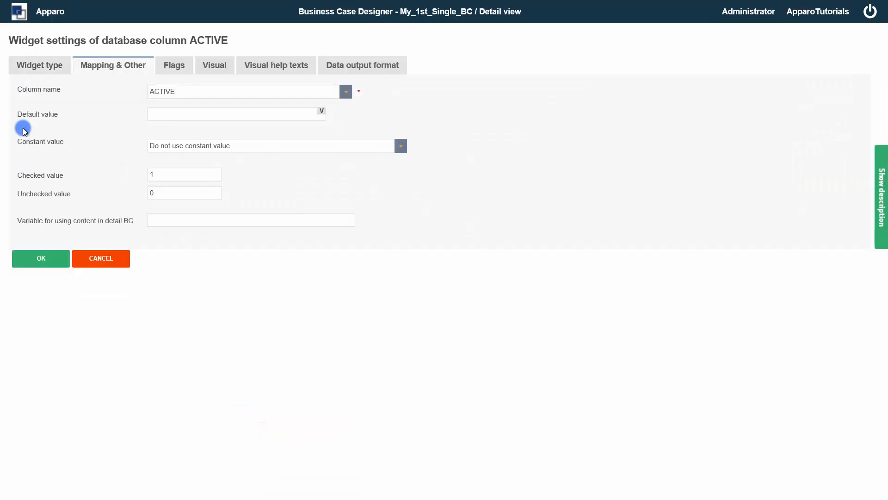
{"action": "left_click", "coordinate": [34, 258]}
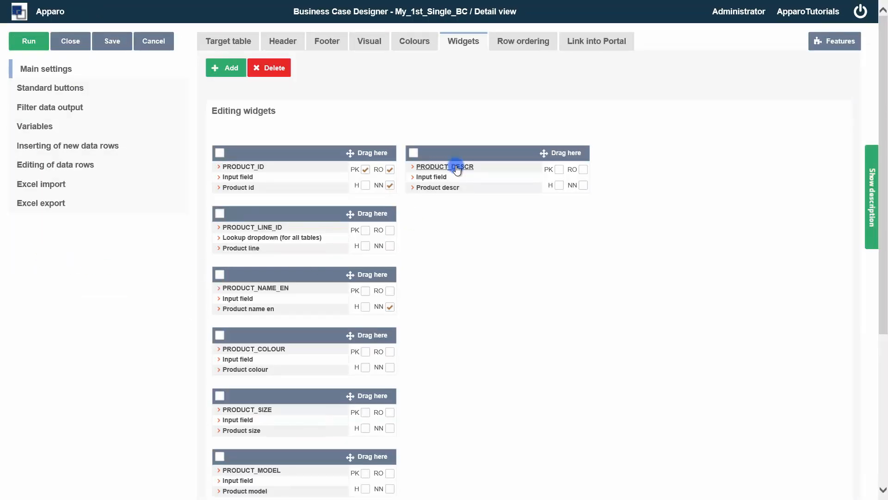
Change the PRODUCT_DESCR widget's type to a text area.
{"action": "left_click", "coordinate": [457, 169]}
{"action": "left_click", "coordinate": [46, 65]}
{"action": "left_click", "coordinate": [113, 66]}
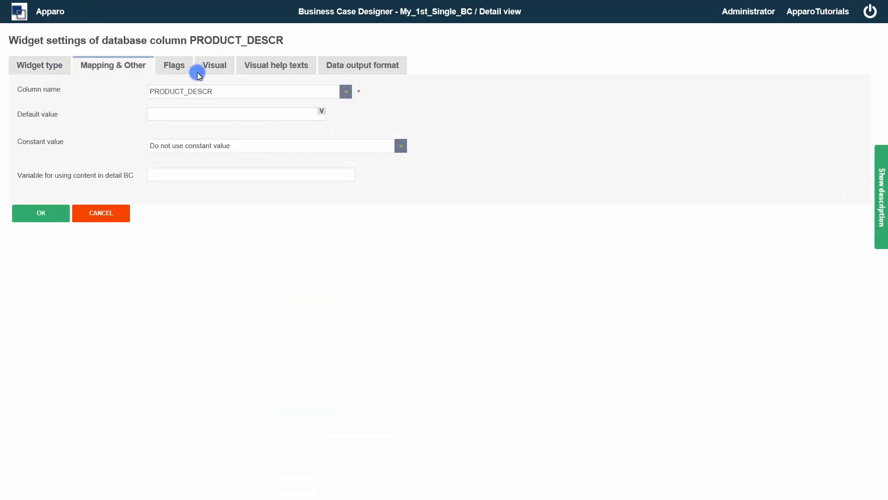
Set the field height of the PRODUCT_DESCR text area to 200 px.
{"action": "left_click", "coordinate": [204, 70]}
{"action": "left_click_drag", "start_coordinate": [183, 267], "coordinate": [158, 259]}
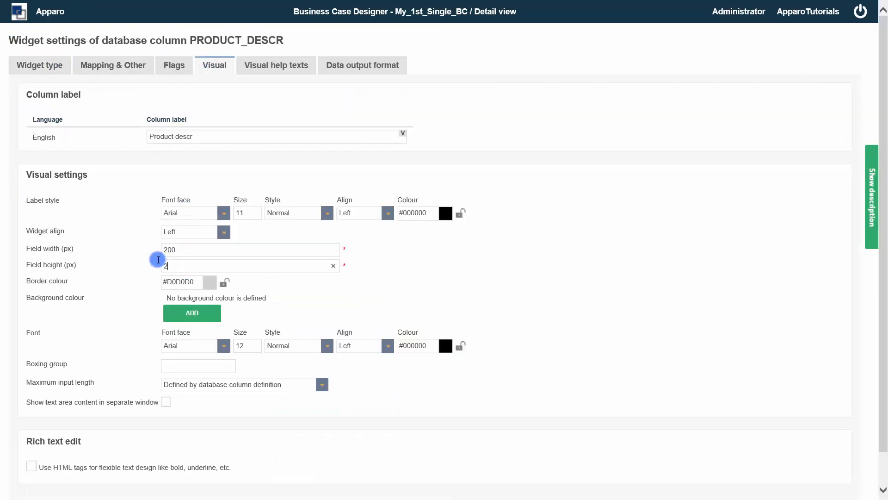
{"action": "type", "text": "200"}
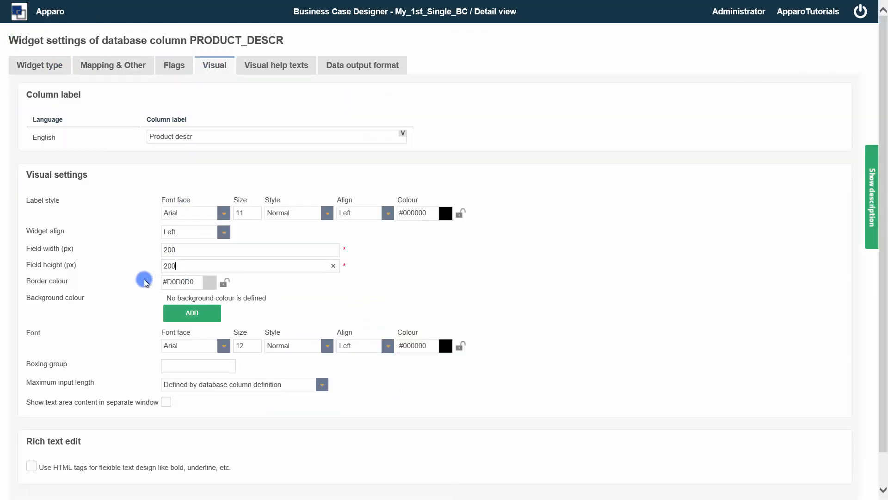
Enable HTML tags for flexible text design, label the widget "Product description" in English, and accept the settings.
{"action": "left_click", "coordinate": [31, 466]}
{"action": "left_click", "coordinate": [208, 136]}
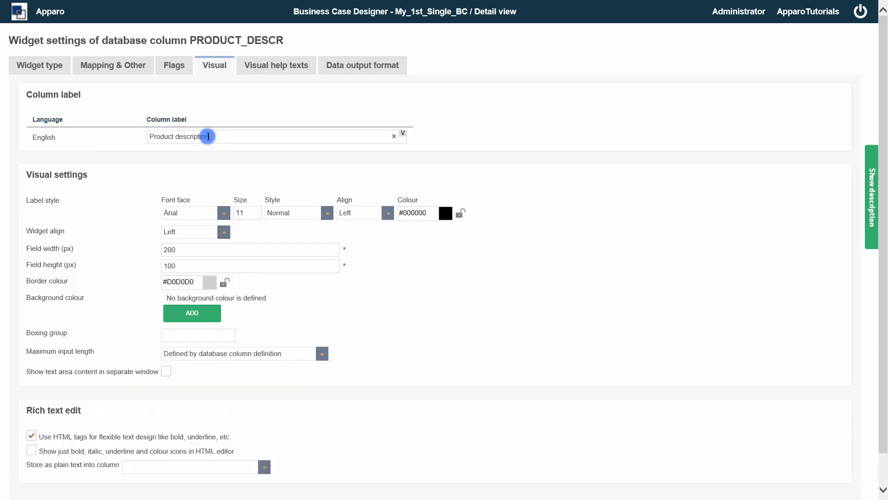
{"action": "scroll", "coordinate": [147, 214], "scroll_direction": "down", "scroll_amount": 1}
{"action": "left_click", "coordinate": [34, 478]}
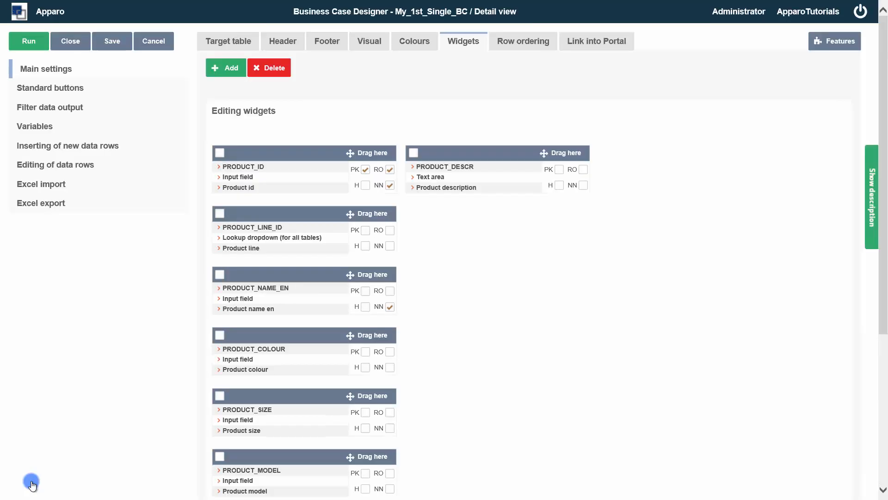
Run the detail view business case to check the rich text editor of the product description field, and close the preview.
{"action": "left_click", "coordinate": [30, 43]}
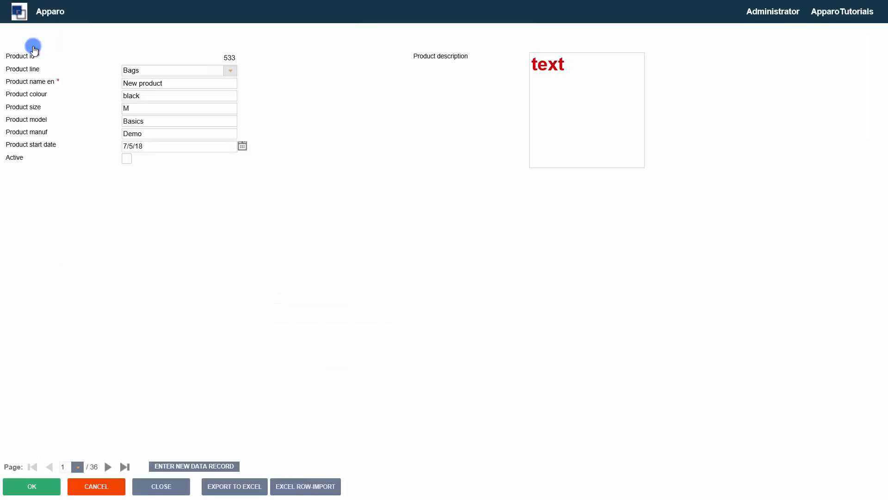
{"action": "left_click", "coordinate": [612, 98]}
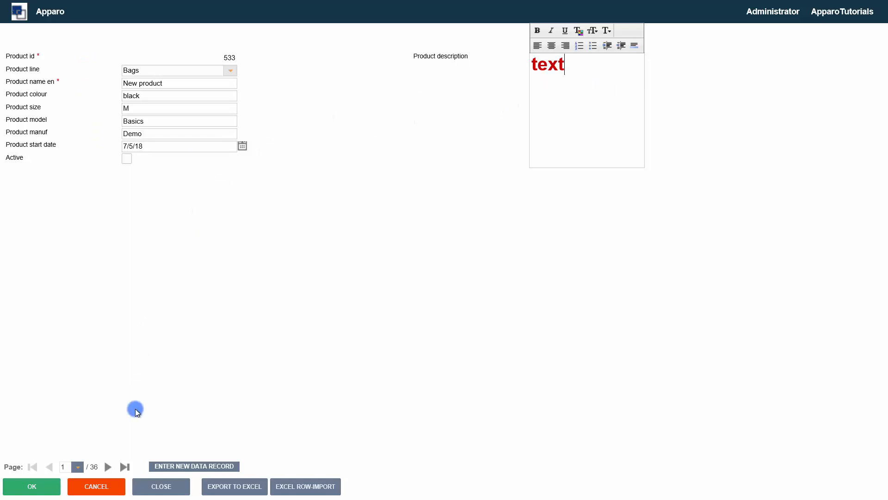
{"action": "left_click", "coordinate": [151, 486]}
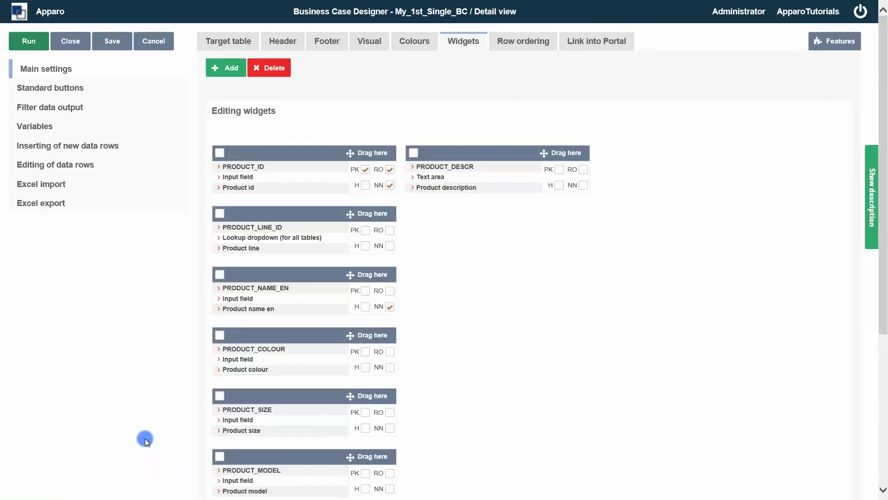
Set the detail view's label width to 120 px and widget width to 210 px, and preview the layout.
{"action": "left_click", "coordinate": [365, 46]}
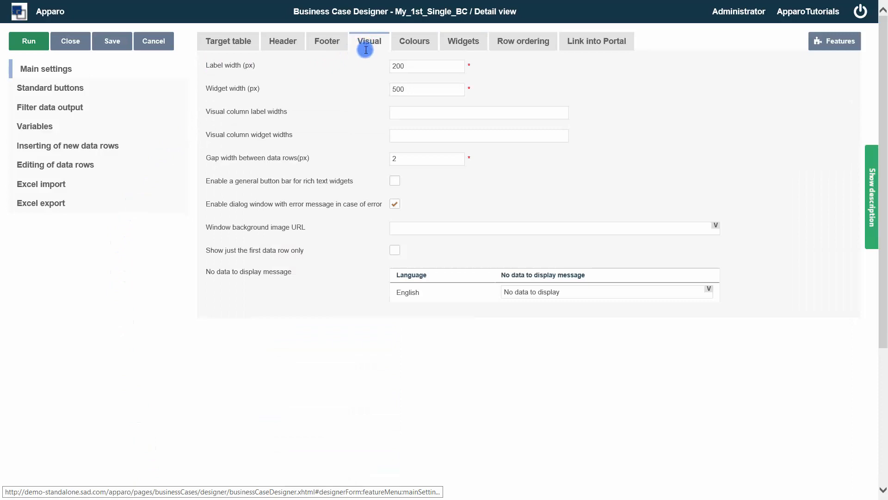
{"action": "left_click", "coordinate": [416, 68]}
{"action": "type", "text": "12"}
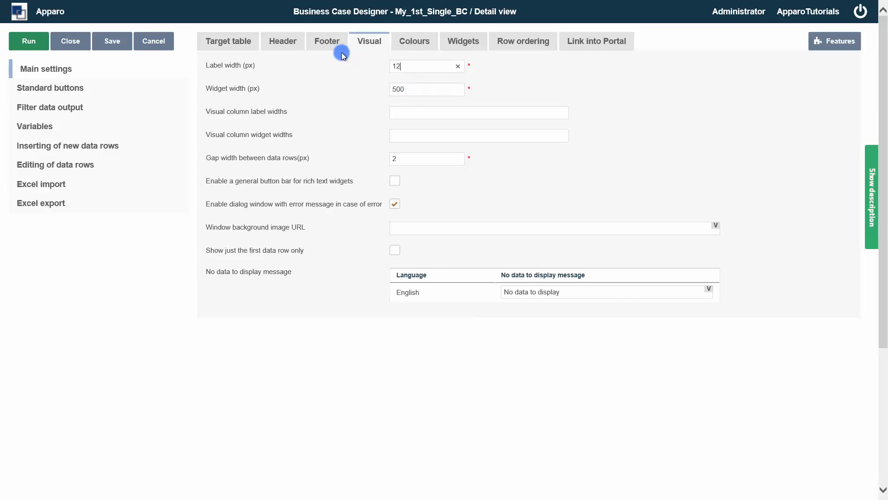
{"action": "type", "text": "0"}
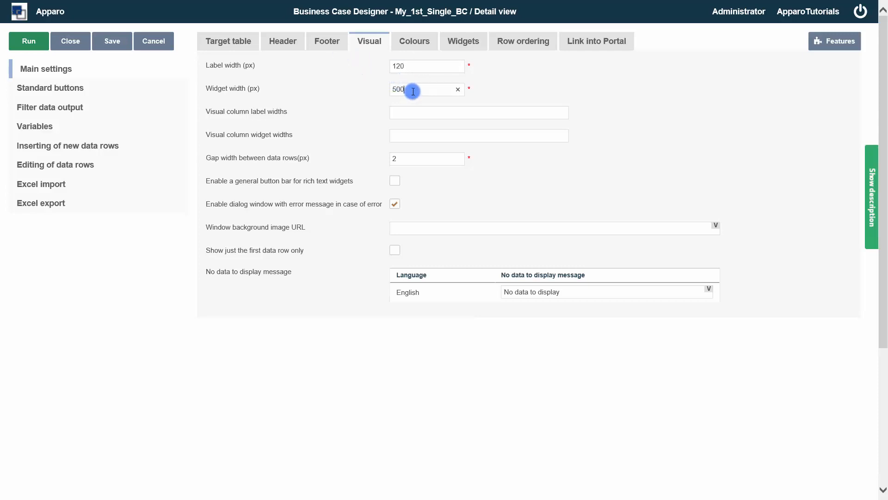
{"action": "left_click_drag", "start_coordinate": [413, 91], "coordinate": [388, 91]}
{"action": "type", "text": "210"}
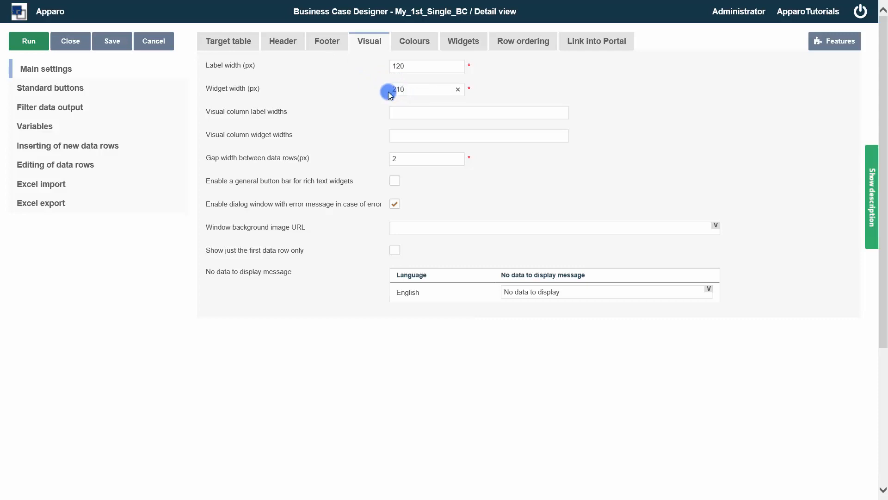
{"action": "left_click", "coordinate": [22, 43]}
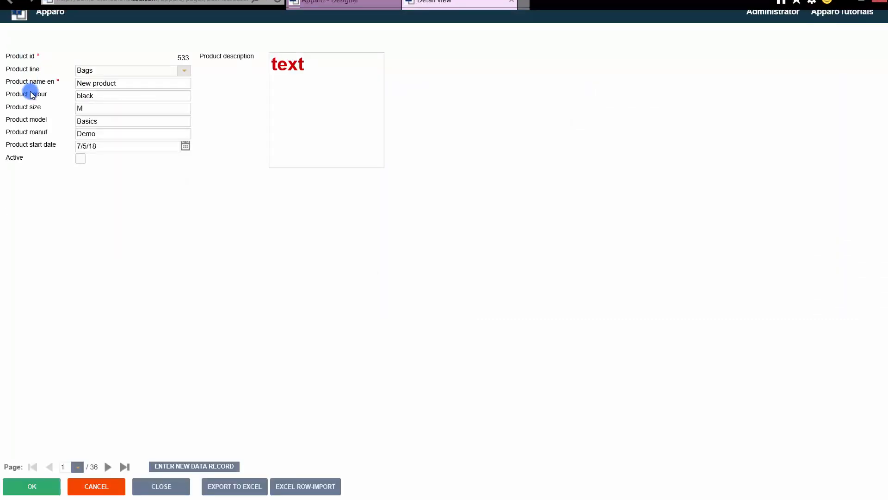
{"action": "left_click", "coordinate": [147, 486]}
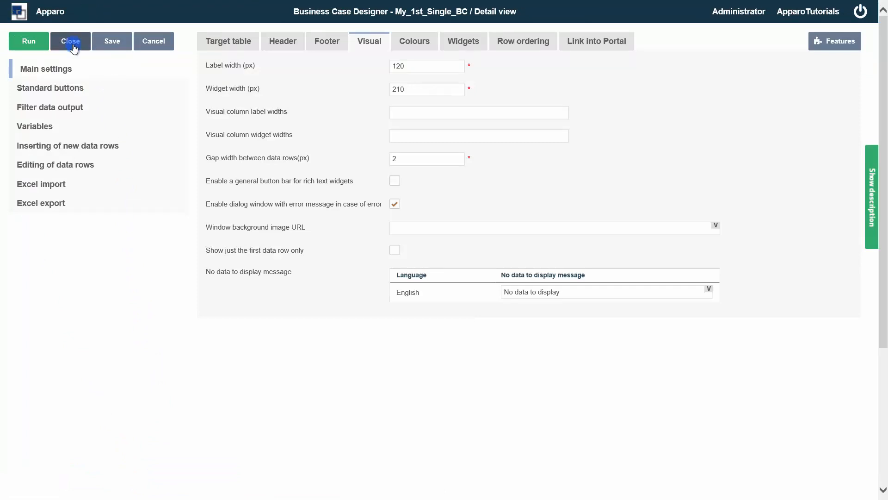
Open My_1st_Table_BC for editing and add a new editing widget of type Business Case link.
{"action": "left_click", "coordinate": [70, 41]}
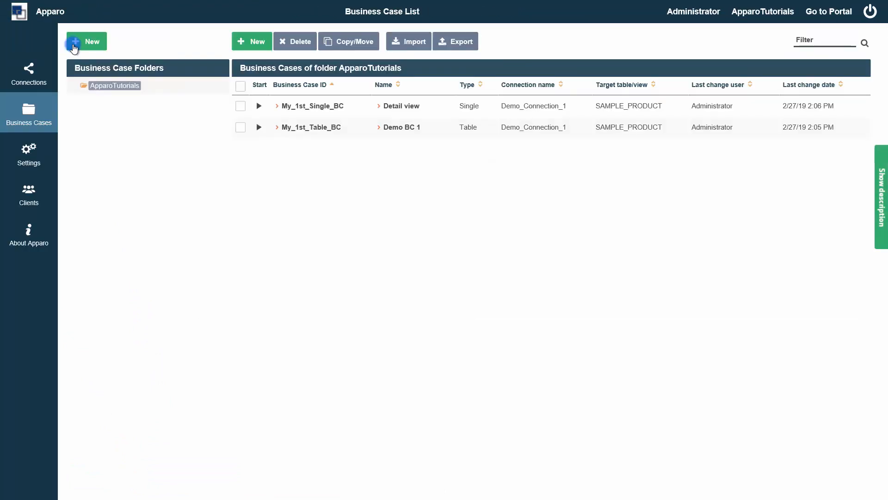
{"action": "left_click", "coordinate": [310, 128]}
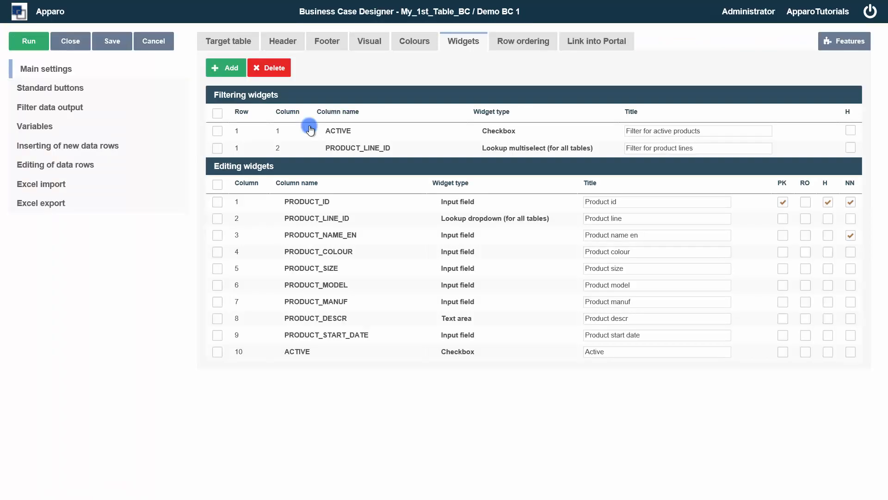
{"action": "left_click", "coordinate": [230, 69]}
{"action": "left_click", "coordinate": [245, 88]}
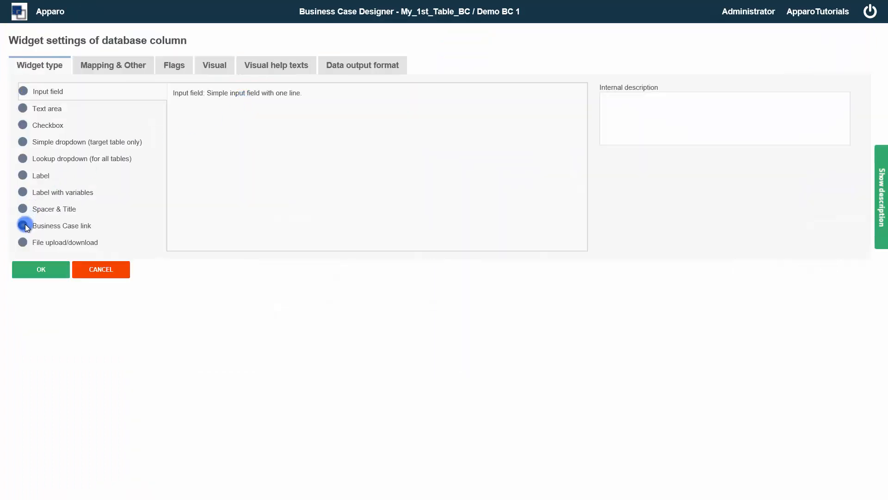
{"action": "left_click", "coordinate": [24, 225]}
Link the widget to the detail business case My_1st_Single_BC and map its PRODUCT_ID to the master's PRODUCT_ID.
{"action": "left_click", "coordinate": [135, 63]}
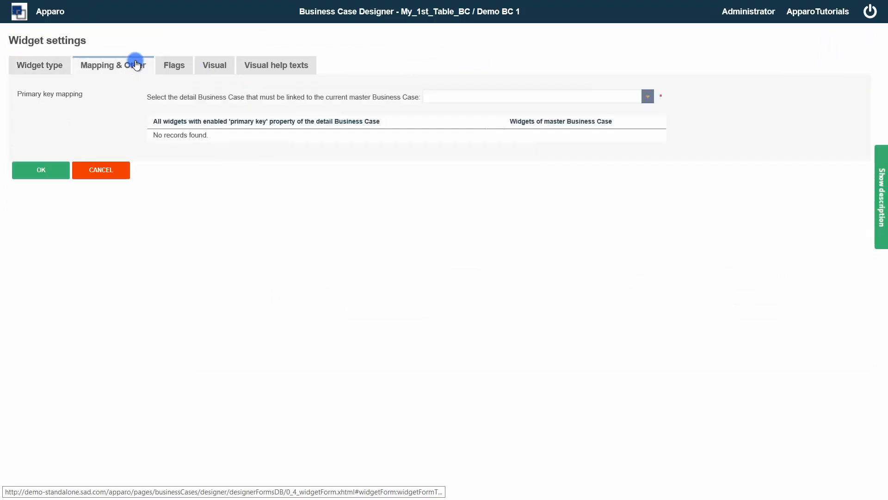
{"action": "left_click", "coordinate": [647, 97]}
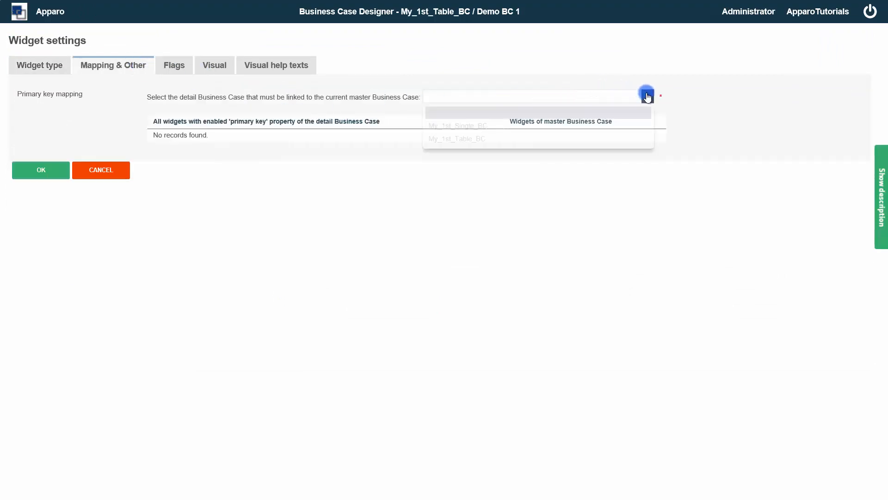
{"action": "left_click", "coordinate": [590, 124]}
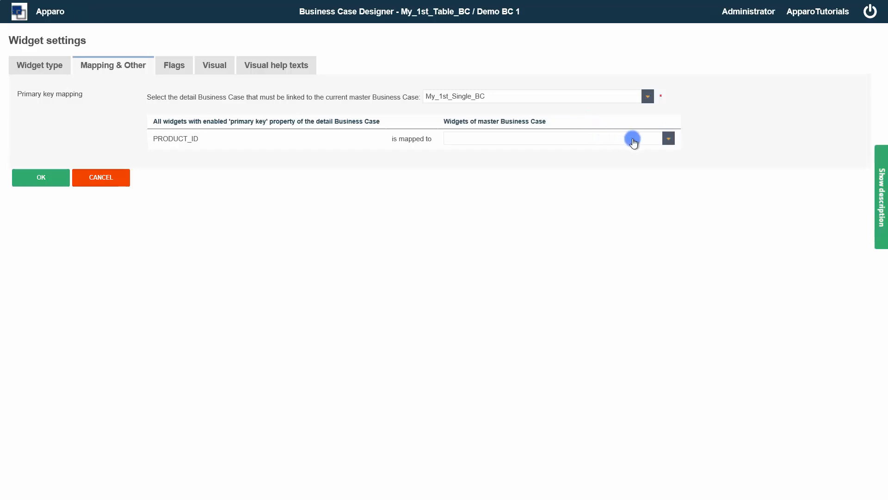
{"action": "left_click", "coordinate": [668, 138]}
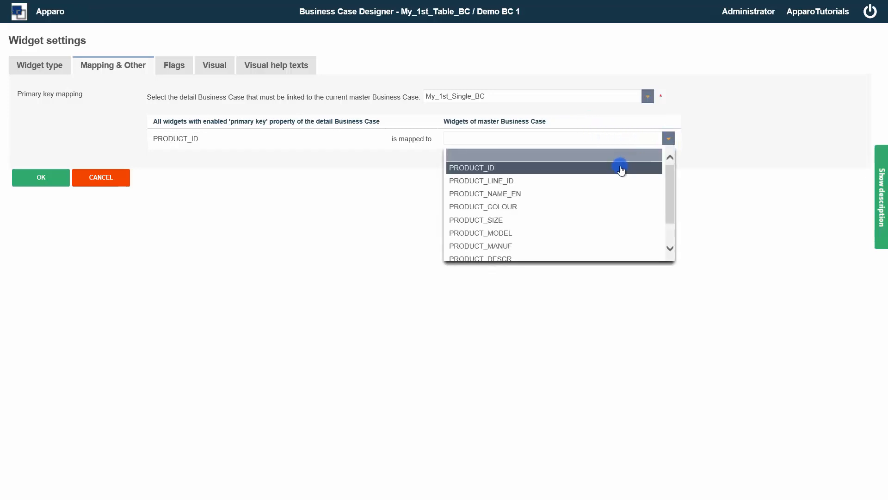
{"action": "left_click", "coordinate": [621, 168]}
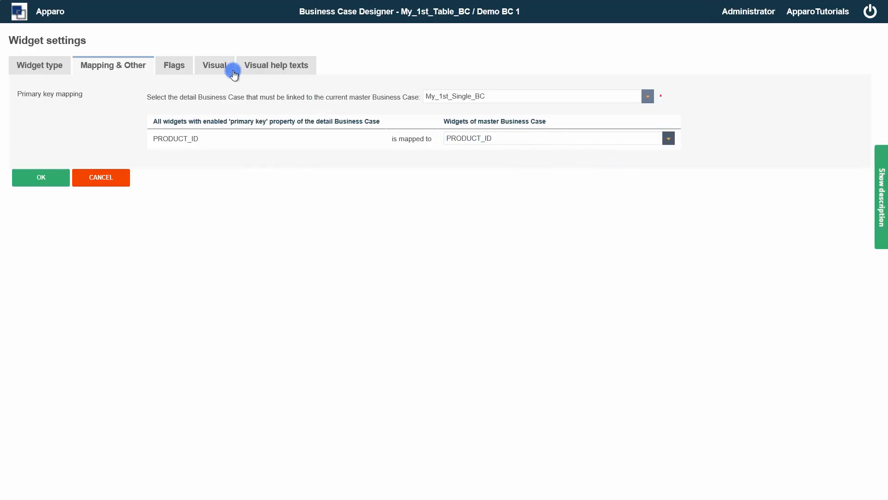
Enter the column label "Link to details", window title "Product details" and link name "Open details", and accept the widget settings.
{"action": "left_click", "coordinate": [210, 70]}
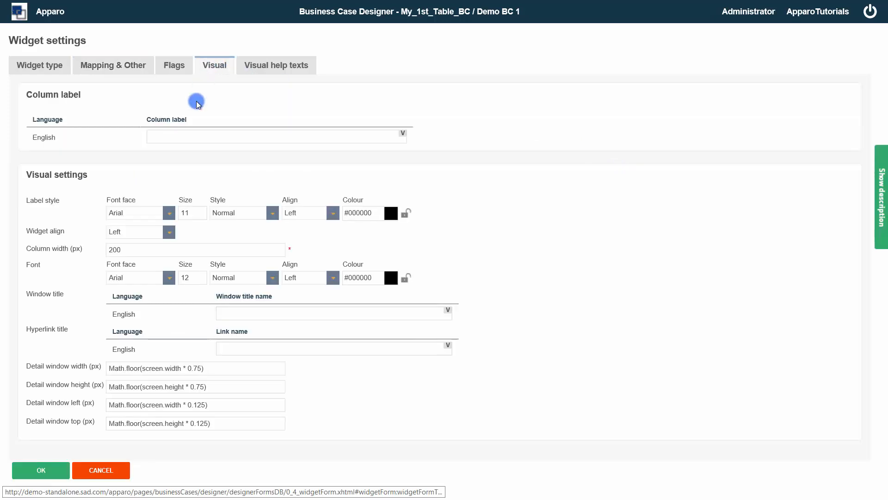
{"action": "left_click", "coordinate": [185, 134]}
{"action": "type", "text": "Link to details"}
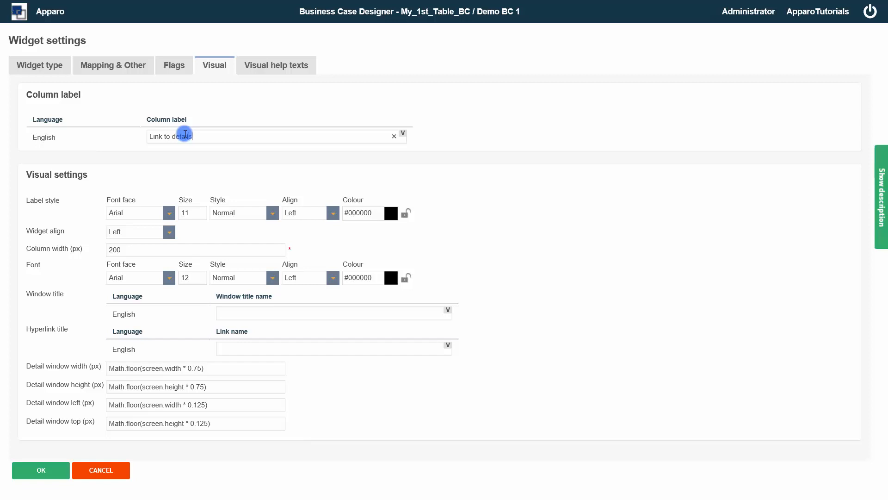
{"action": "left_click", "coordinate": [245, 311]}
{"action": "type", "text": "Product details"}
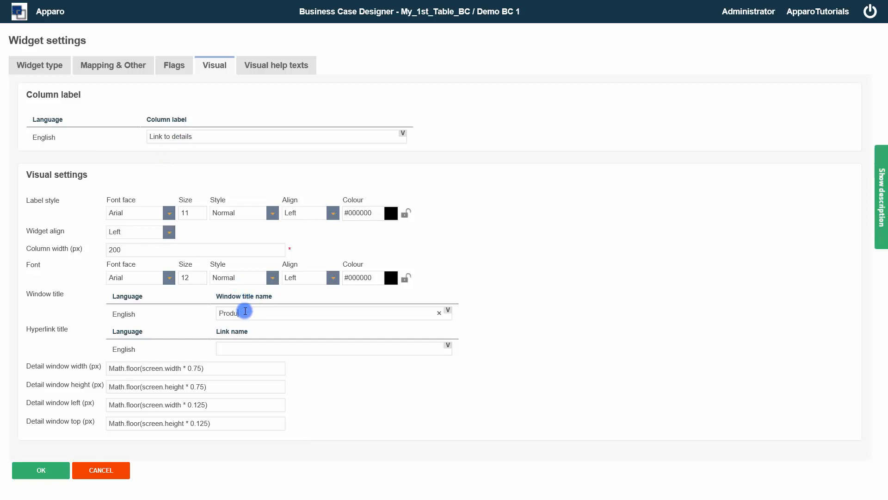
{"action": "left_click", "coordinate": [249, 345]}
{"action": "type", "text": "Open details"}
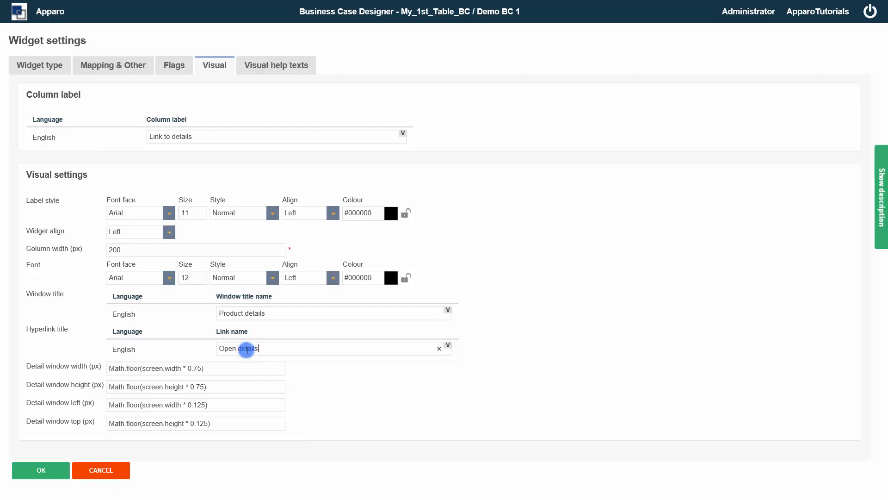
{"action": "left_click", "coordinate": [34, 470]}
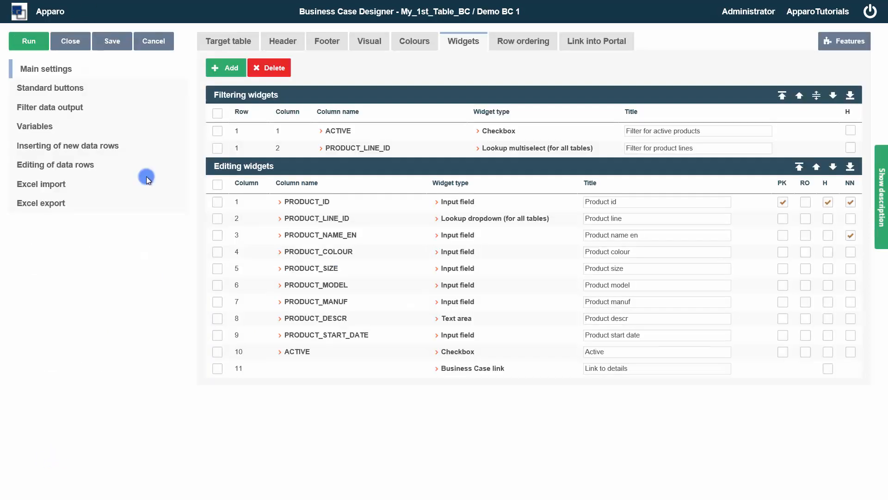
Run the table business case and open the details of the "Gilbert II." product.
{"action": "left_click", "coordinate": [32, 34]}
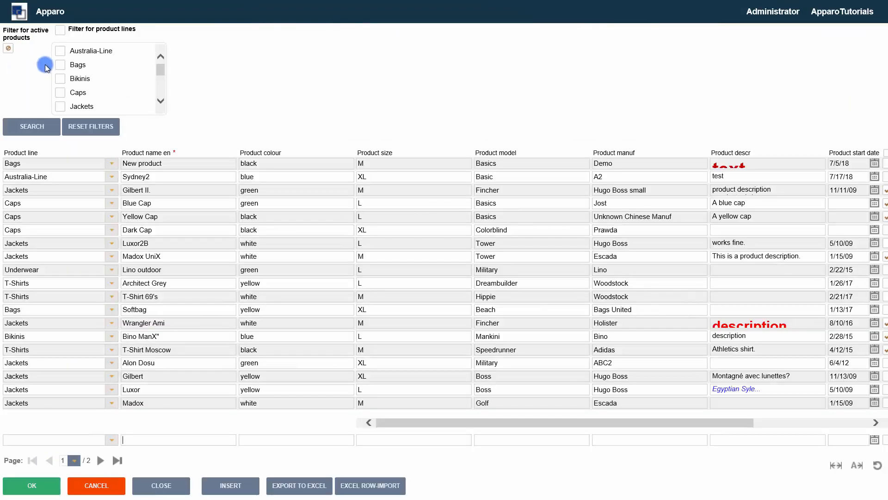
{"action": "left_click_drag", "start_coordinate": [473, 430], "coordinate": [592, 433]}
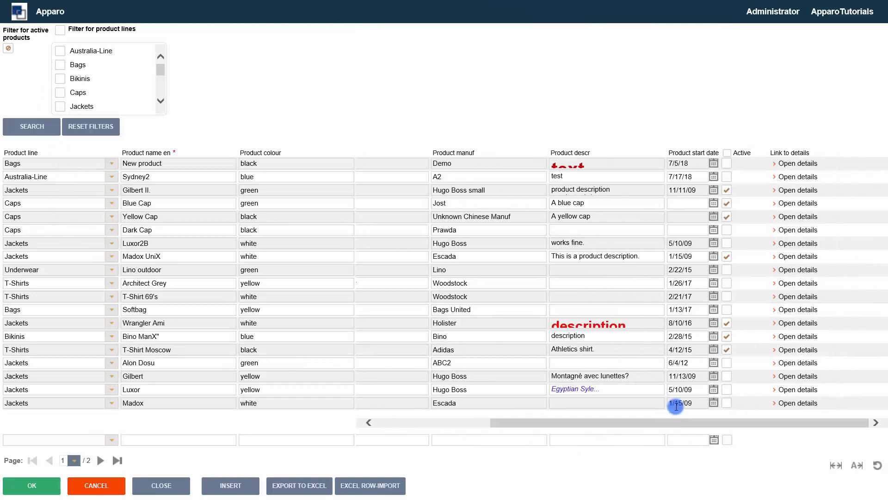
{"action": "left_click", "coordinate": [801, 191]}
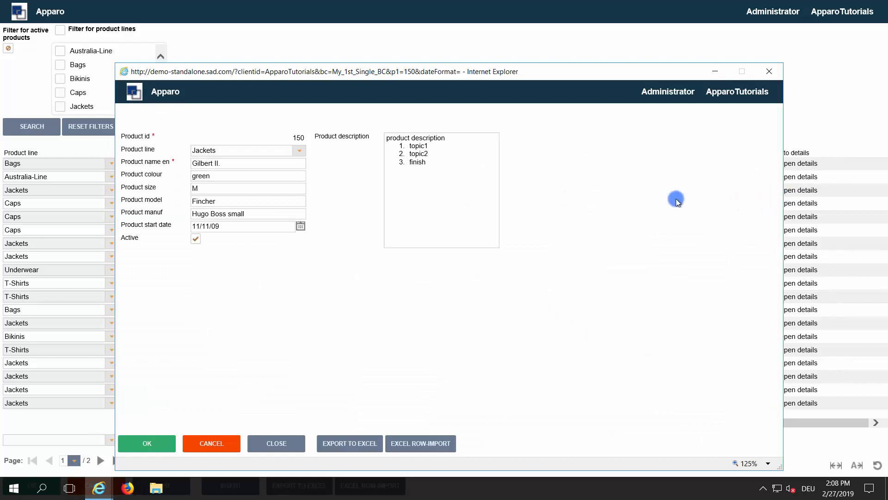
Try bold formatting on the whole product description, and close the detail window and the table preview without saving.
{"action": "left_click", "coordinate": [451, 162]}
{"action": "left_click_drag", "start_coordinate": [443, 166], "coordinate": [388, 137]}
{"action": "left_click", "coordinate": [392, 111]}
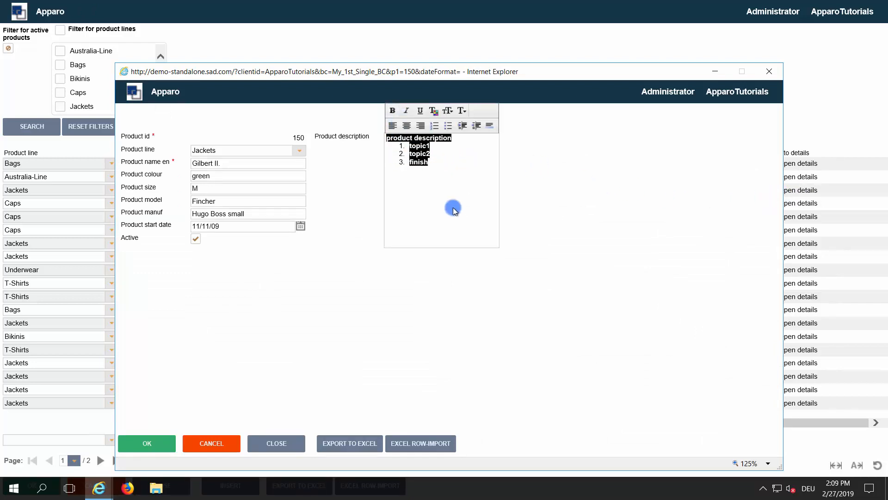
{"action": "left_click", "coordinate": [395, 270]}
{"action": "left_click", "coordinate": [277, 444]}
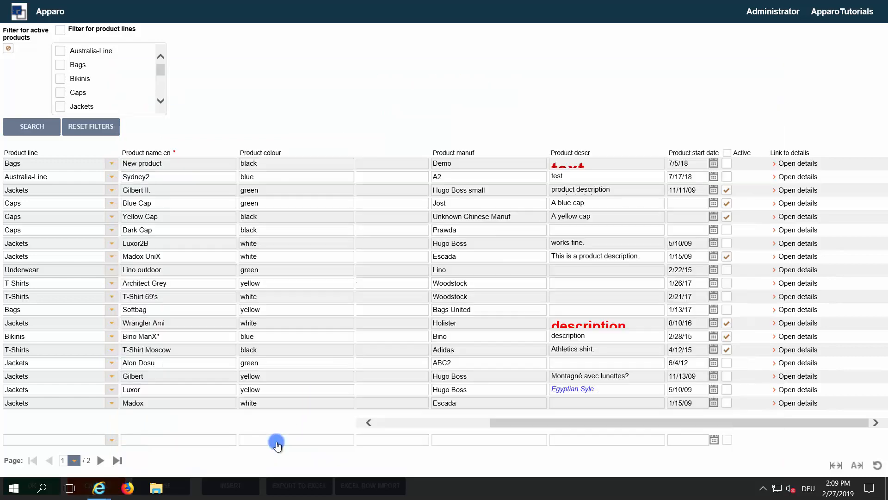
{"action": "left_click", "coordinate": [172, 486]}
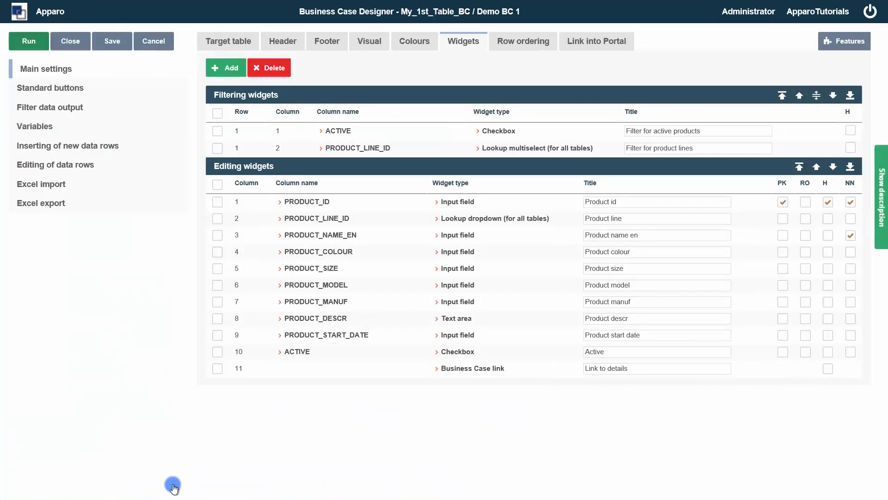
Set the Business Case link widget to display the detail business case in the same window, and accept its settings.
{"action": "left_click", "coordinate": [459, 370]}
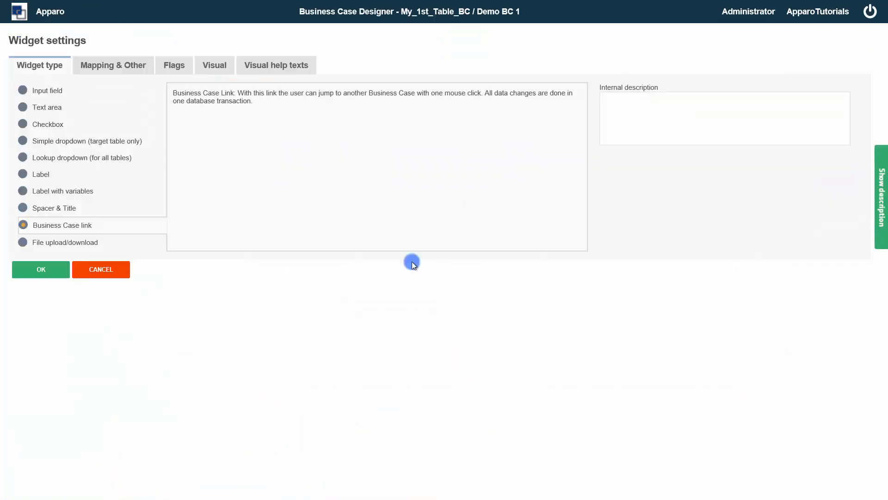
{"action": "left_click", "coordinate": [175, 68]}
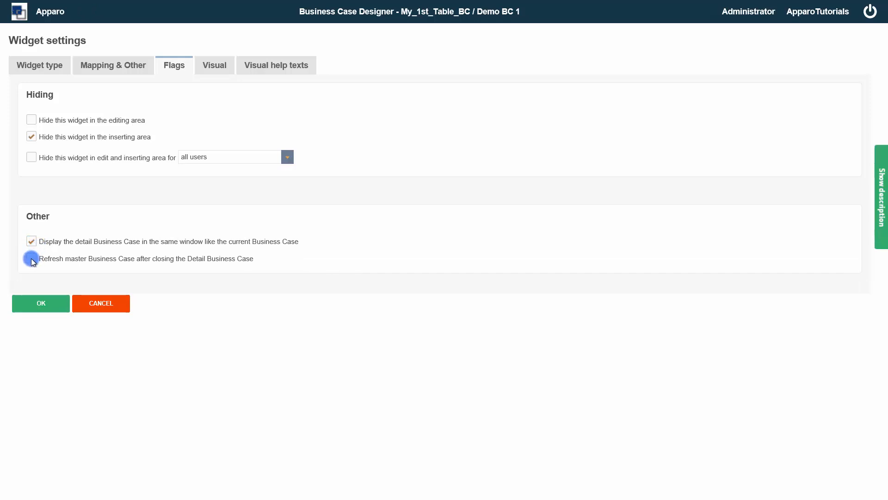
{"action": "left_click", "coordinate": [37, 306]}
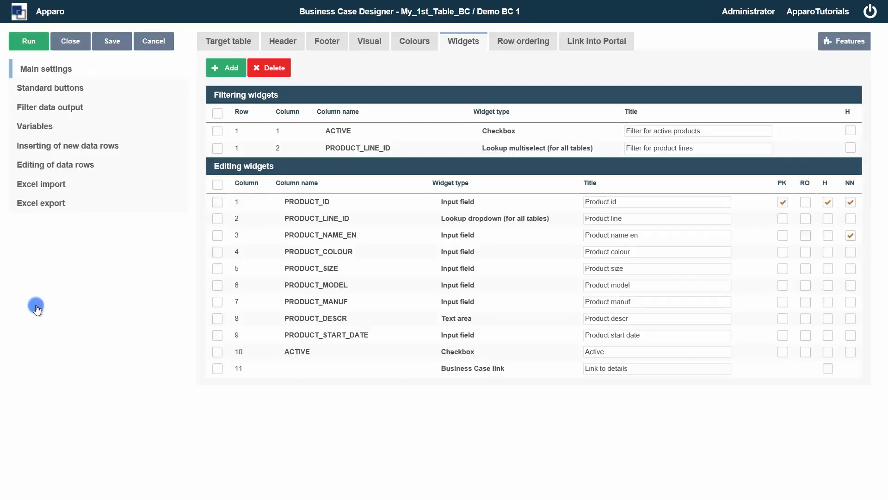
Run the table business case and open the details of the "New product" row in the Bags line.
{"action": "left_click", "coordinate": [28, 41]}
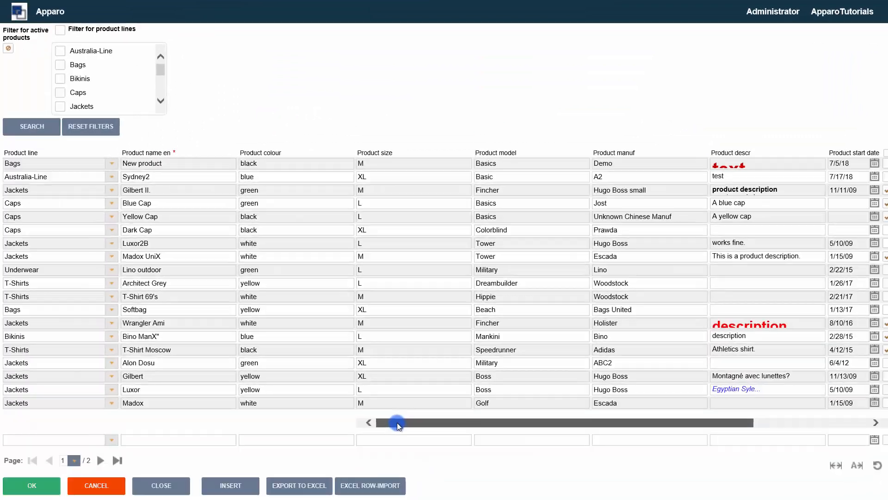
{"action": "left_click_drag", "start_coordinate": [398, 423], "coordinate": [606, 431]}
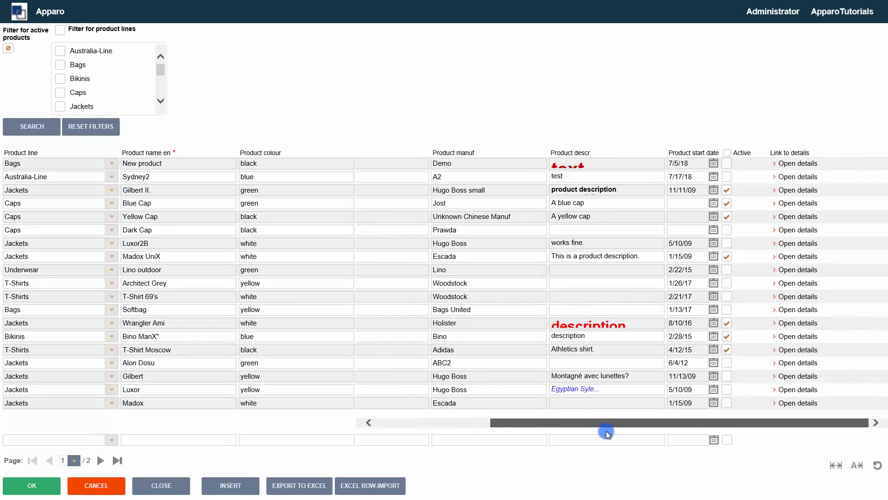
{"action": "left_click", "coordinate": [801, 165]}
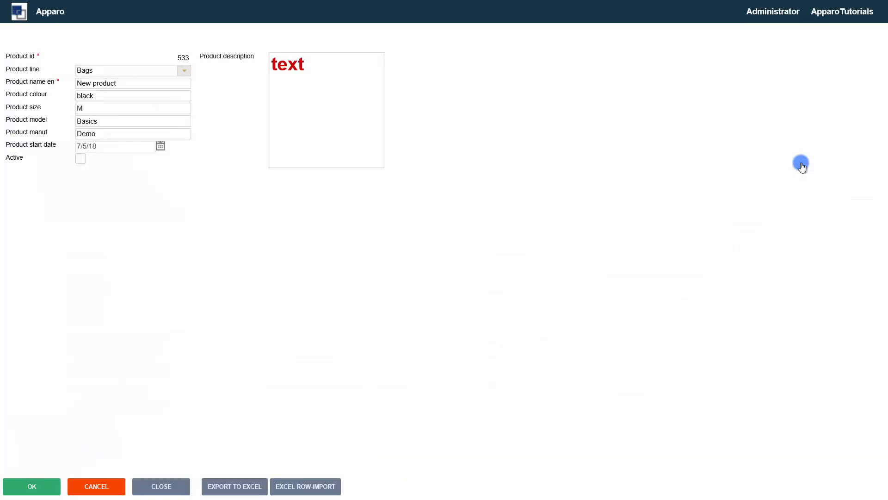
Set the product size to XL, save and close the detail view, and check the size column in the table.
{"action": "left_click", "coordinate": [114, 107]}
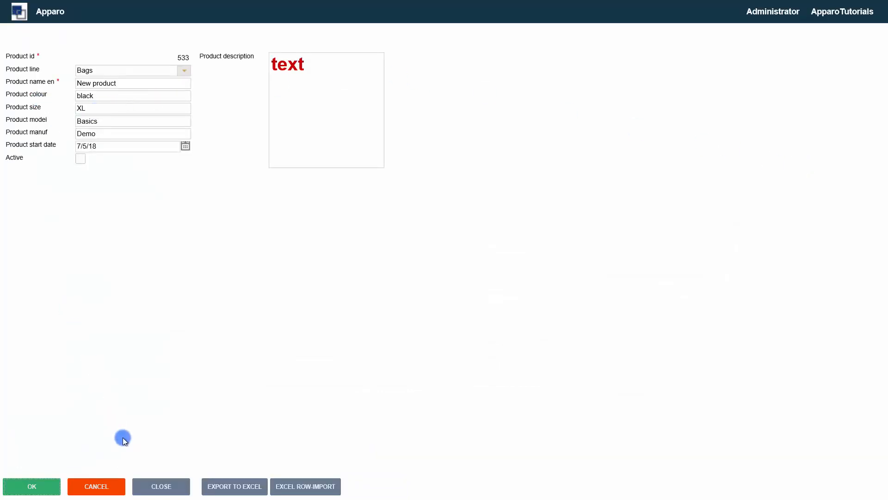
{"action": "left_click", "coordinate": [161, 486]}
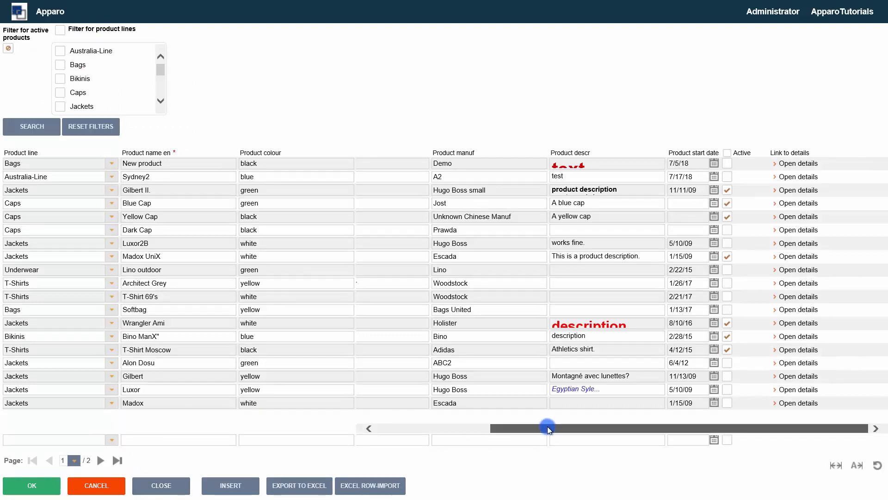
{"action": "left_click_drag", "start_coordinate": [549, 430], "coordinate": [393, 430]}
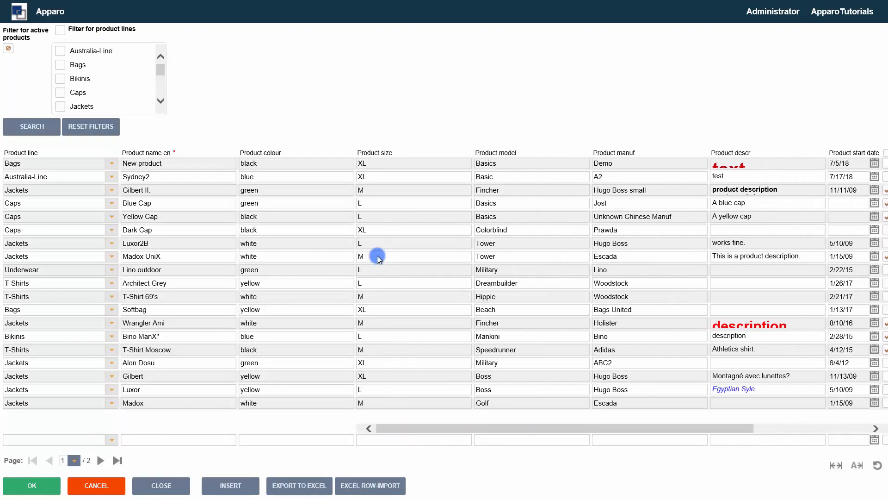